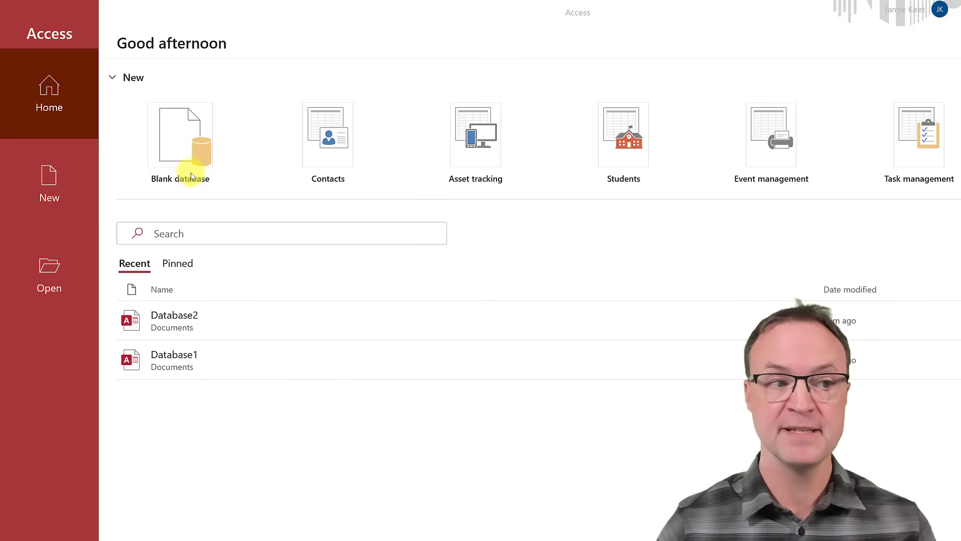
Browse the full template gallery, then go back to the start page.
click(55, 188)
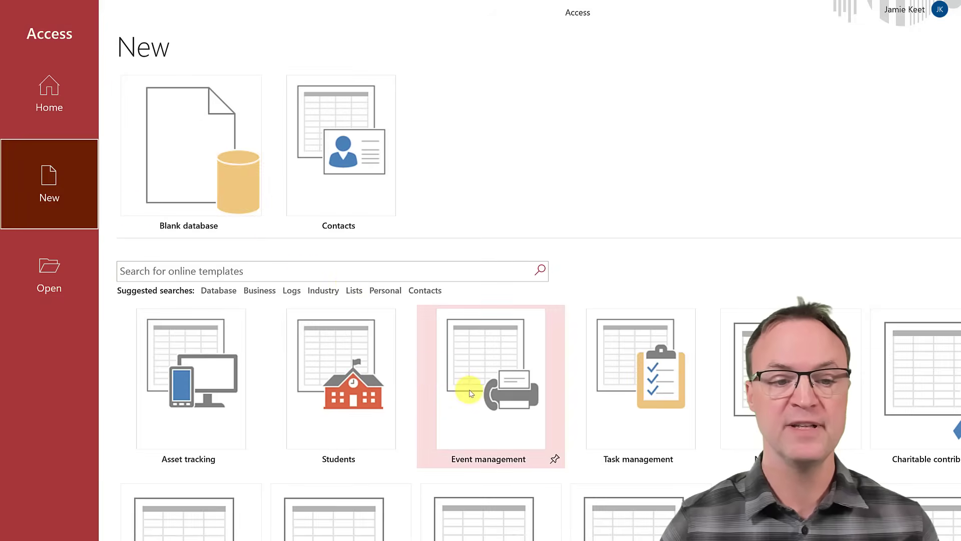
scroll(458, 393, down, 1)
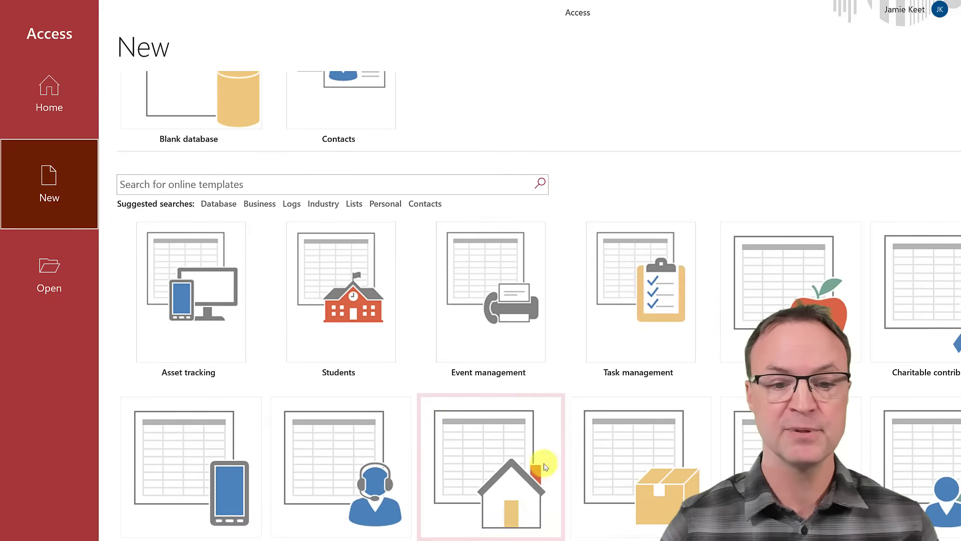
scroll(502, 399, up, 1)
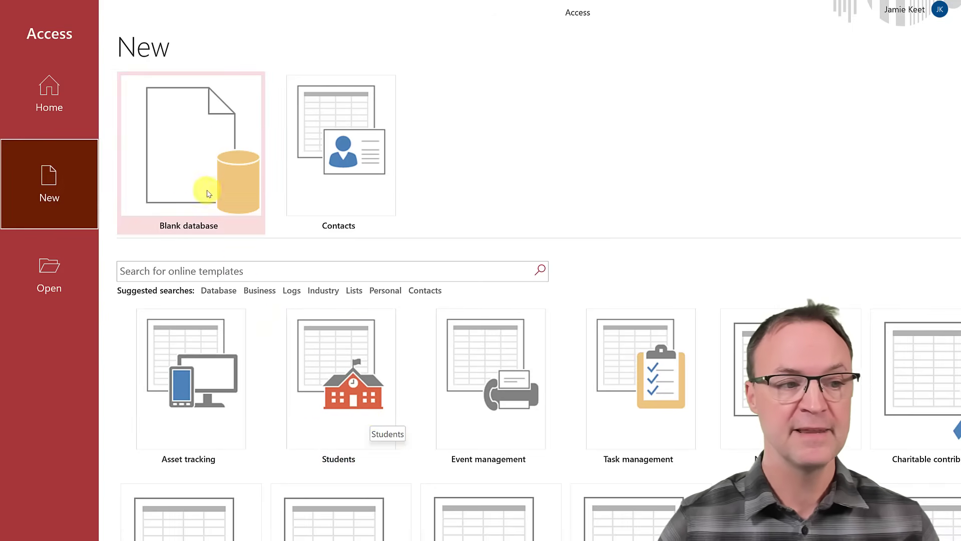
click(73, 106)
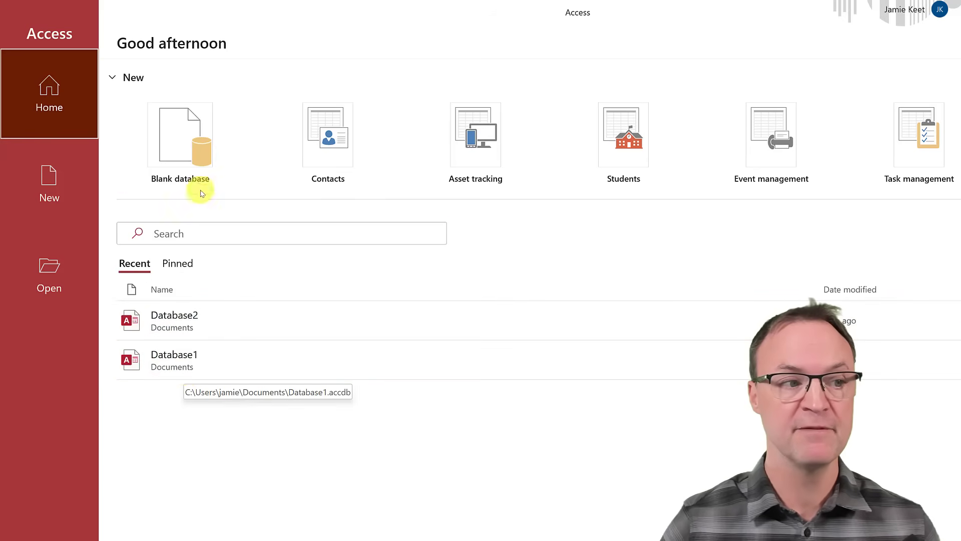
Create a blank database named 'Demo Contact List' in the Documents folder.
click(182, 155)
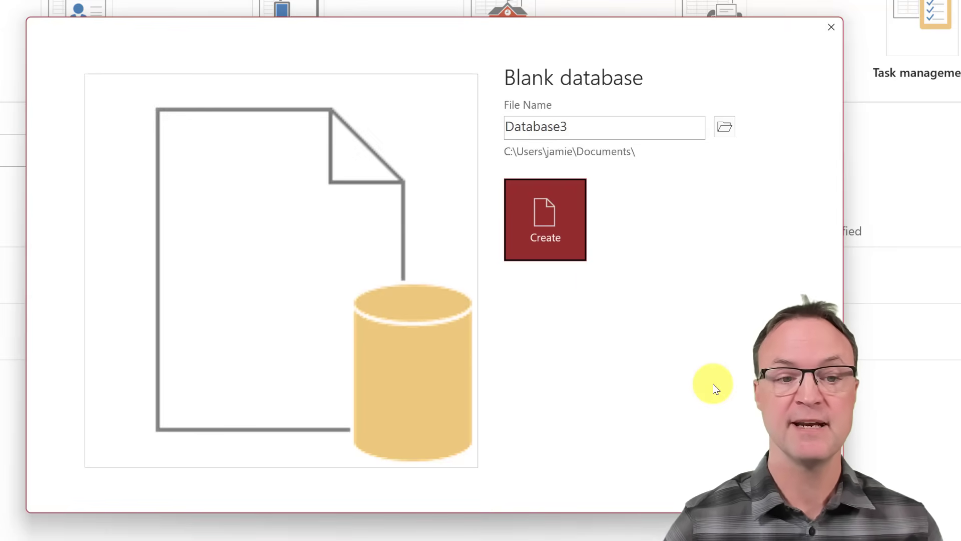
double_click(582, 134)
key(BackSpace)
key(ctrl+z)
click(536, 127)
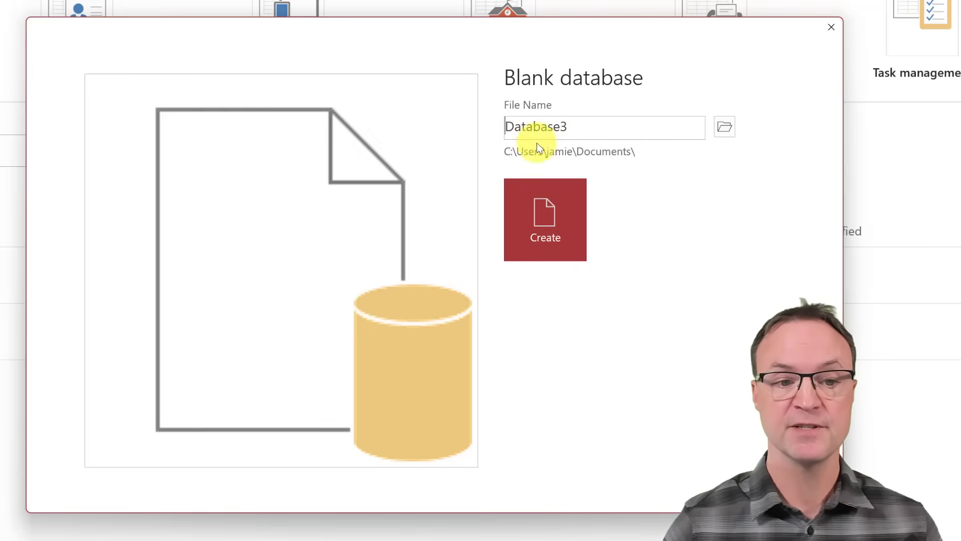
drag(605, 133, 497, 132)
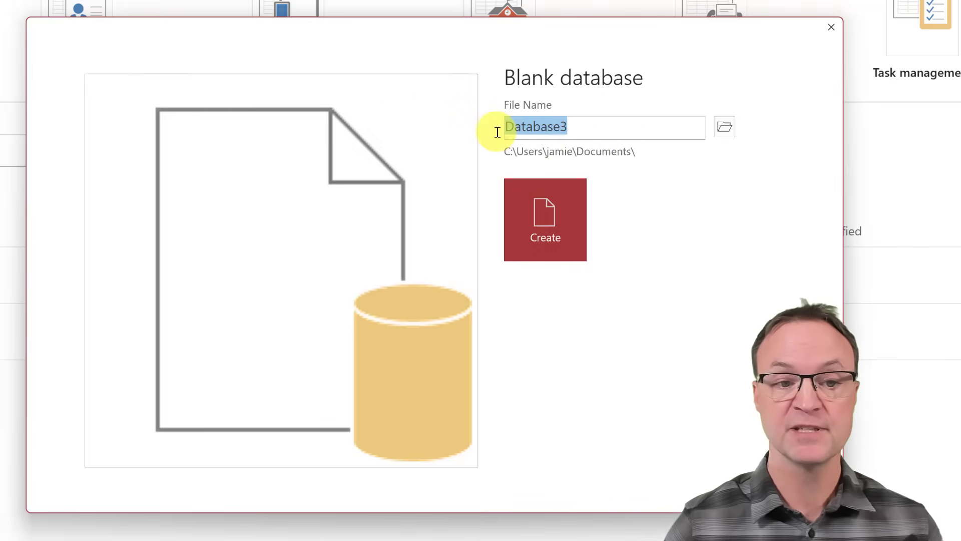
text(Demo Cont)
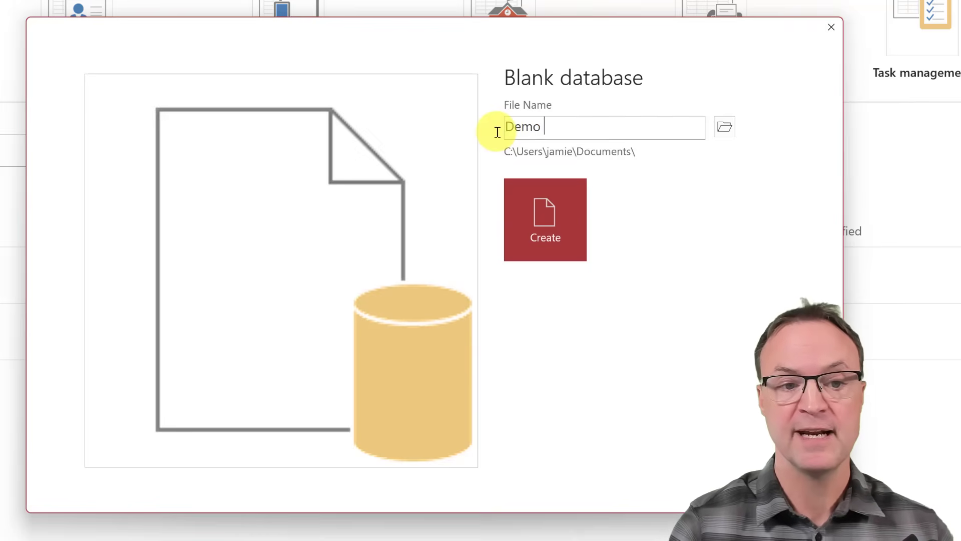
text(act List)
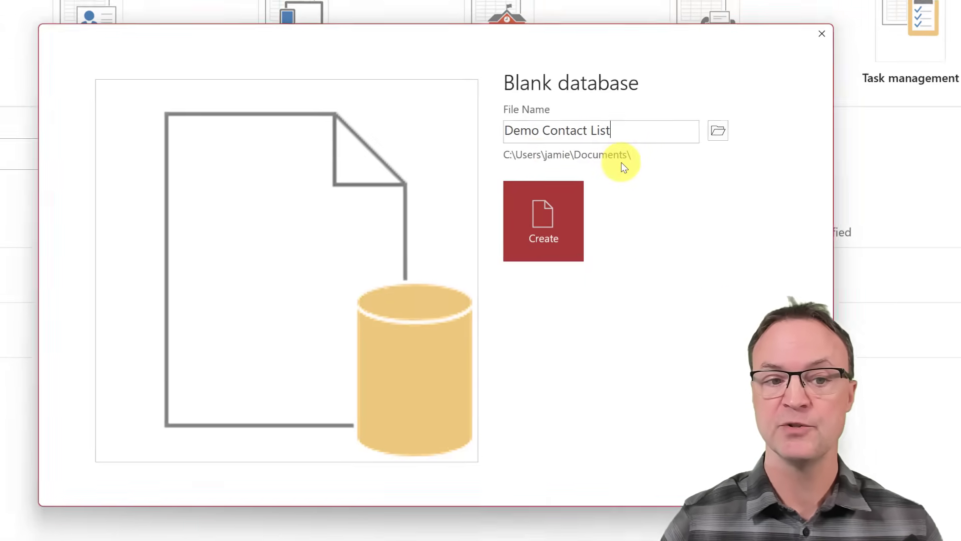
click(718, 131)
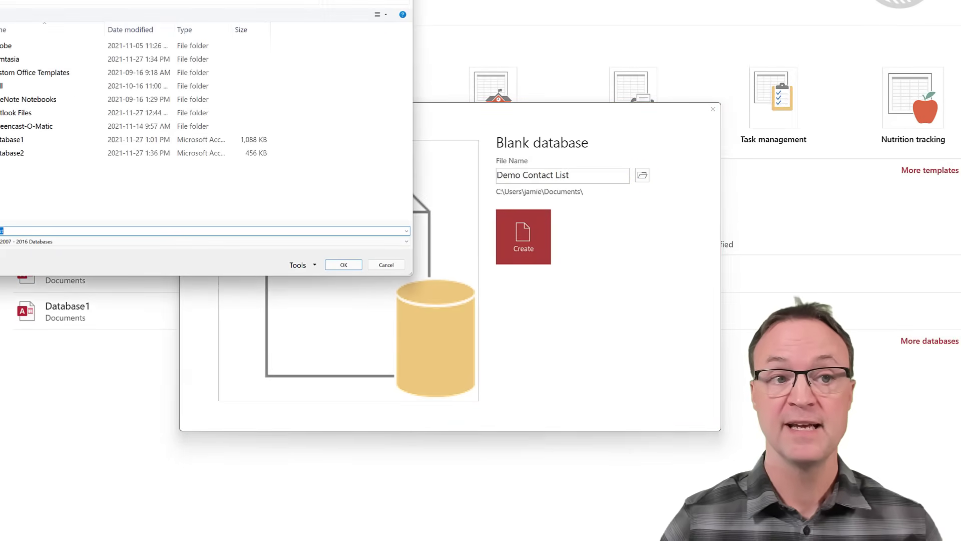
key(Escape)
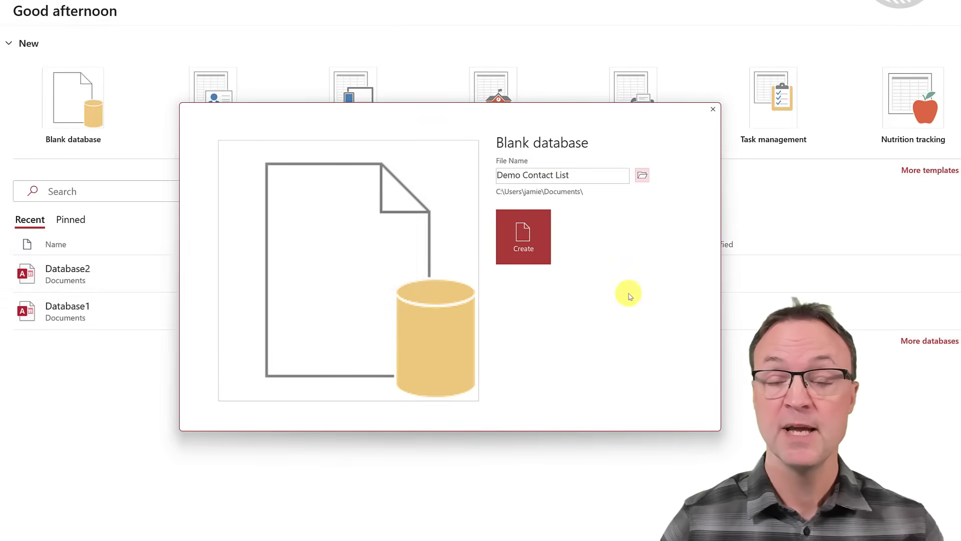
click(531, 242)
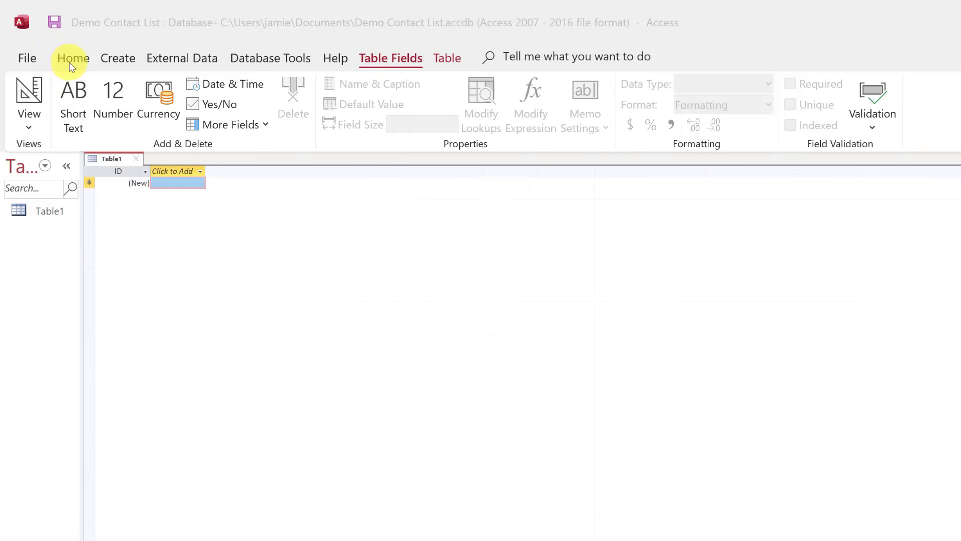
Look over the File backstage, then return to Table1 with the Home ribbon showing.
click(28, 59)
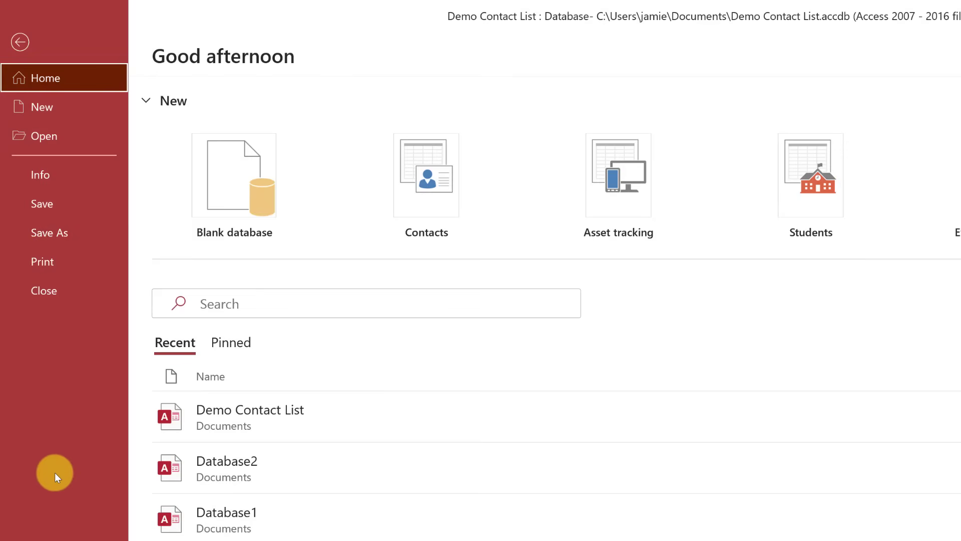
click(16, 46)
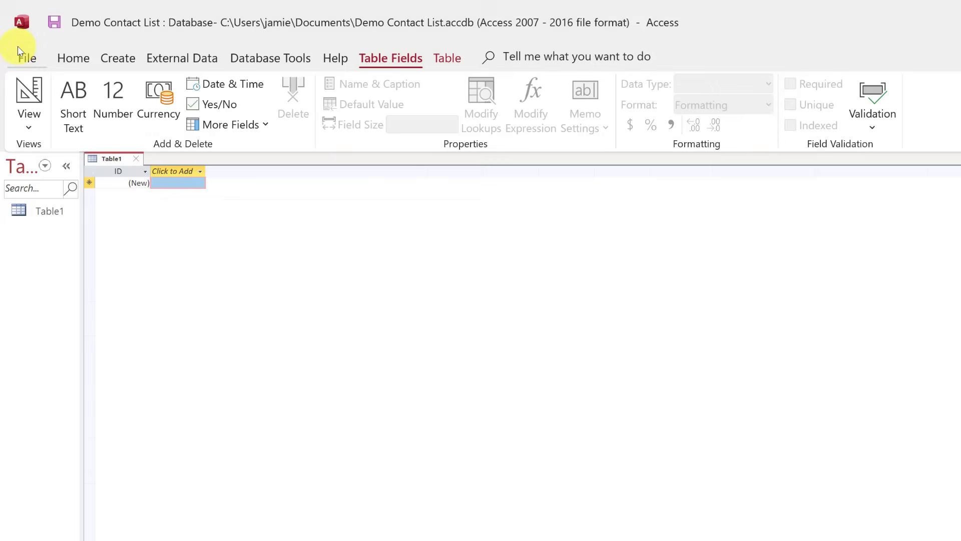
click(70, 66)
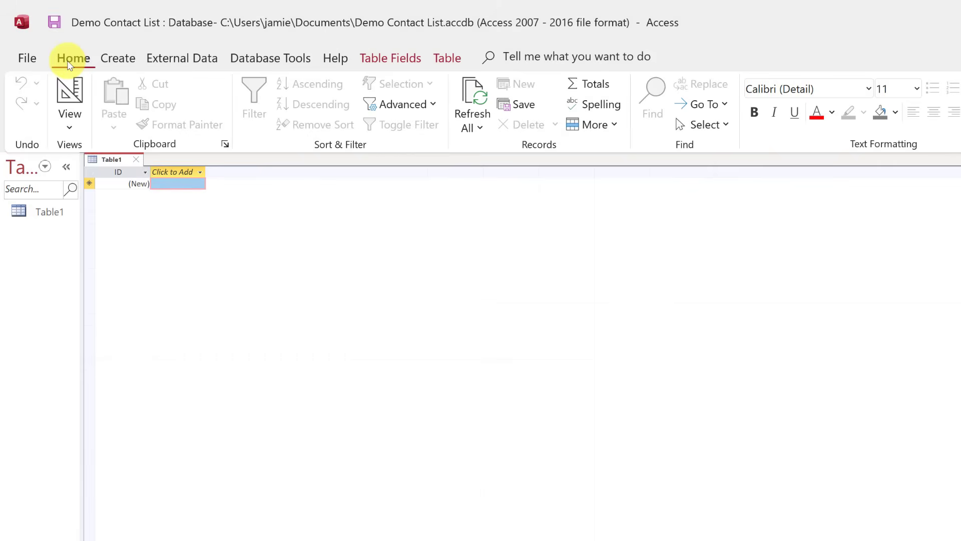
Switch Table1 to Design View, saving it as 'Demo Contact'.
click(70, 130)
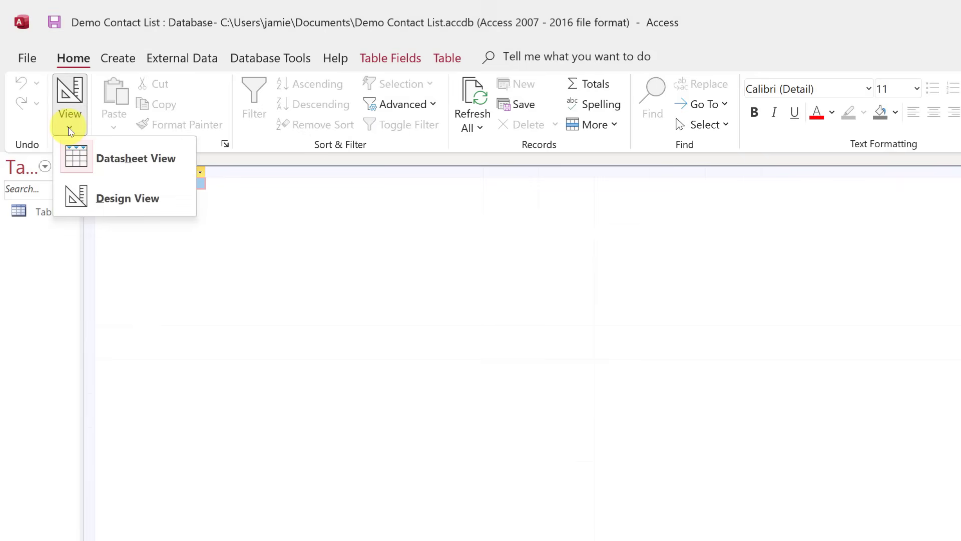
click(119, 199)
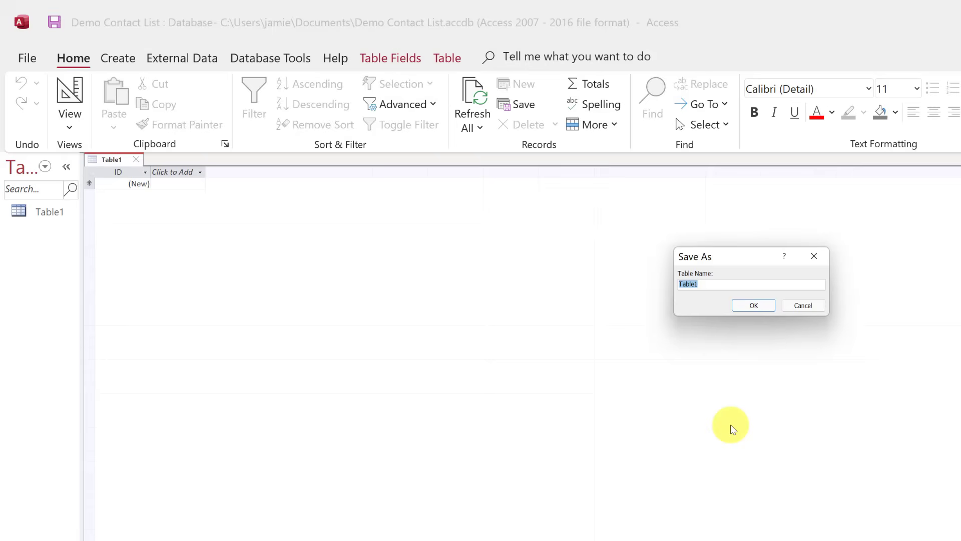
text(Demo Contact)
click(740, 304)
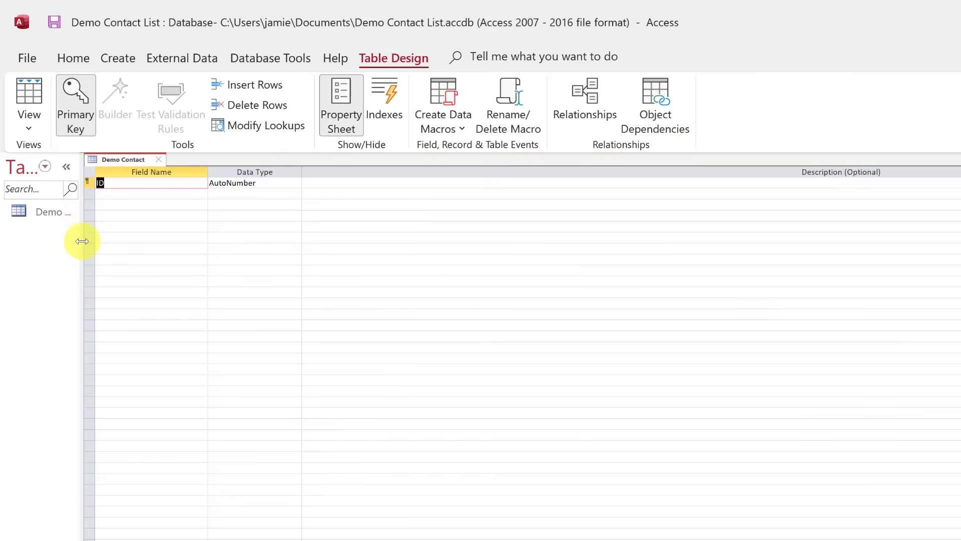
Widen the navigation pane and return Demo Contact to Datasheet View.
drag(84, 241, 121, 241)
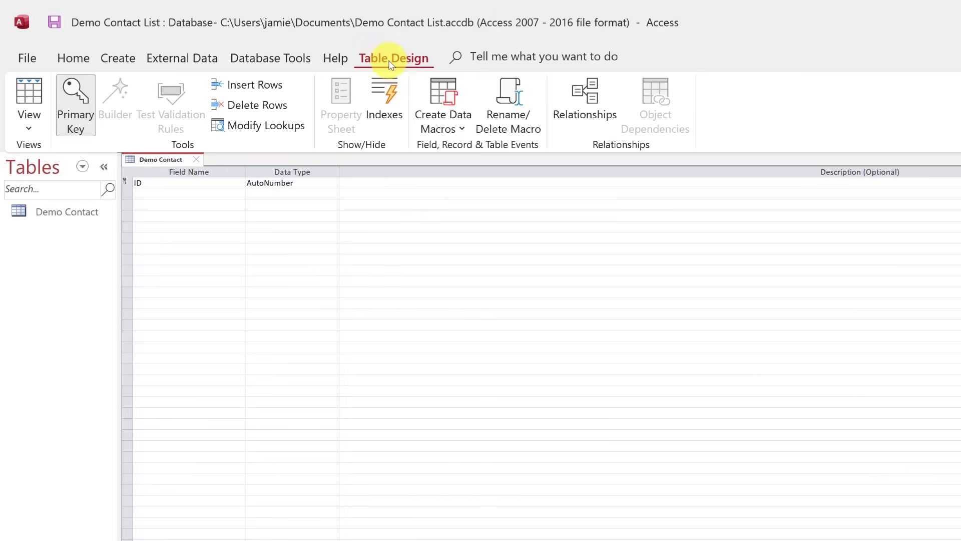
click(75, 59)
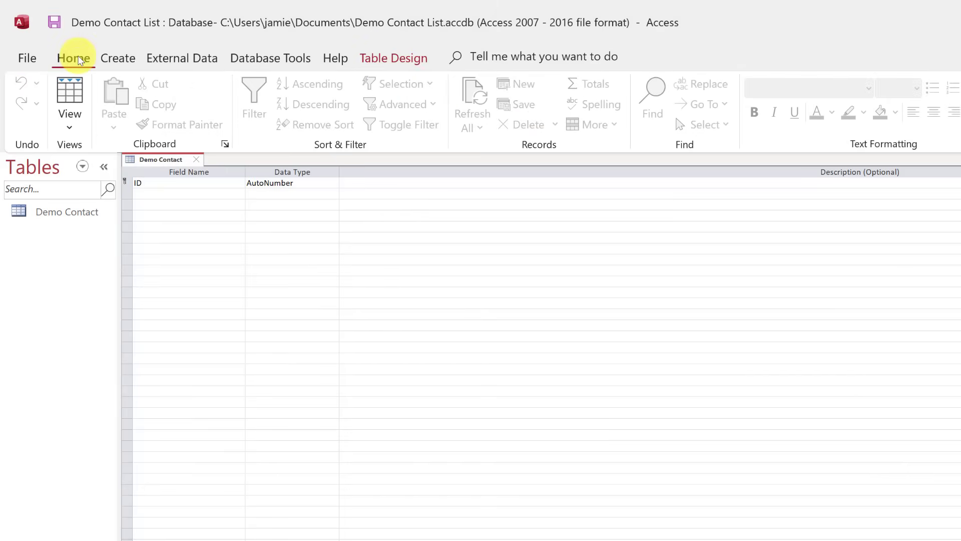
click(71, 128)
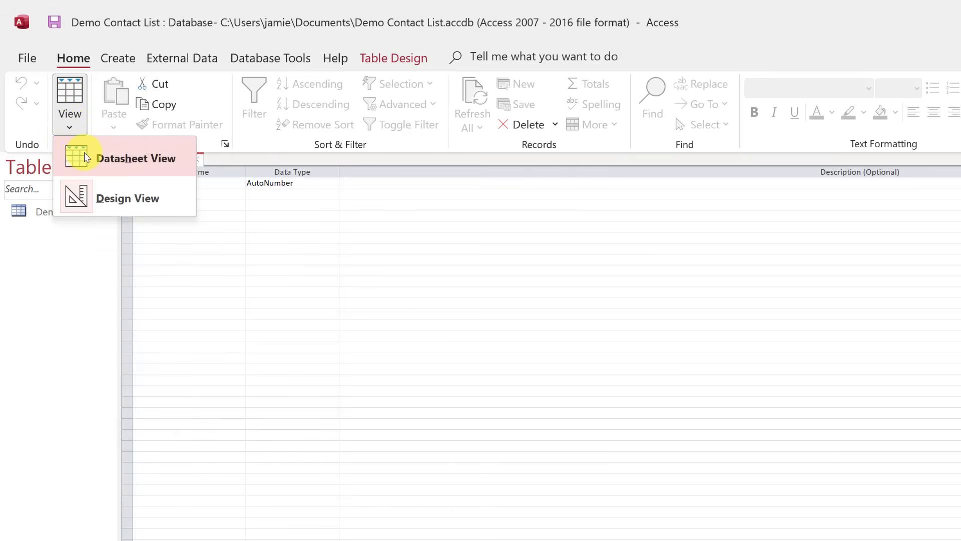
click(121, 158)
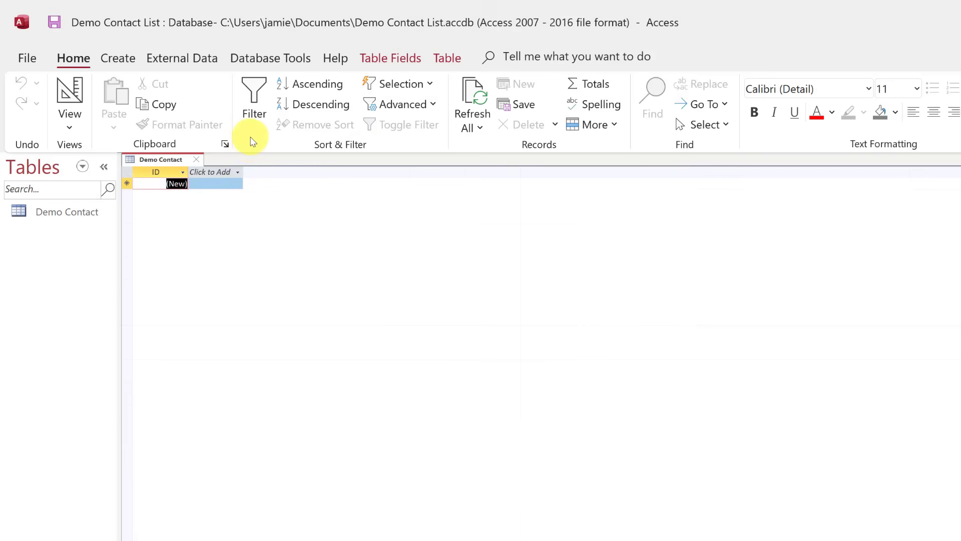
Show the Create ribbon with its table, query, form and report commands.
click(125, 59)
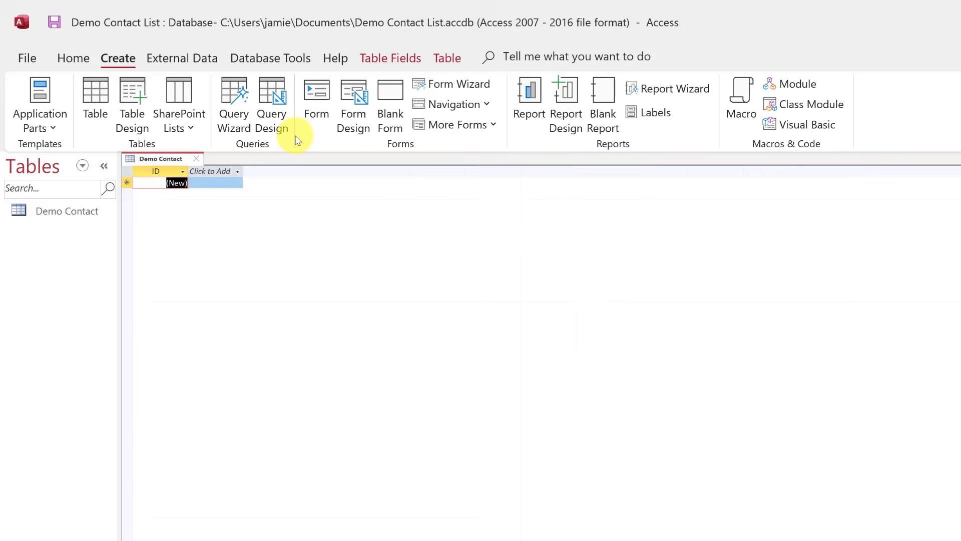
Look through the External Data and Database Tools ribbon commands.
click(205, 59)
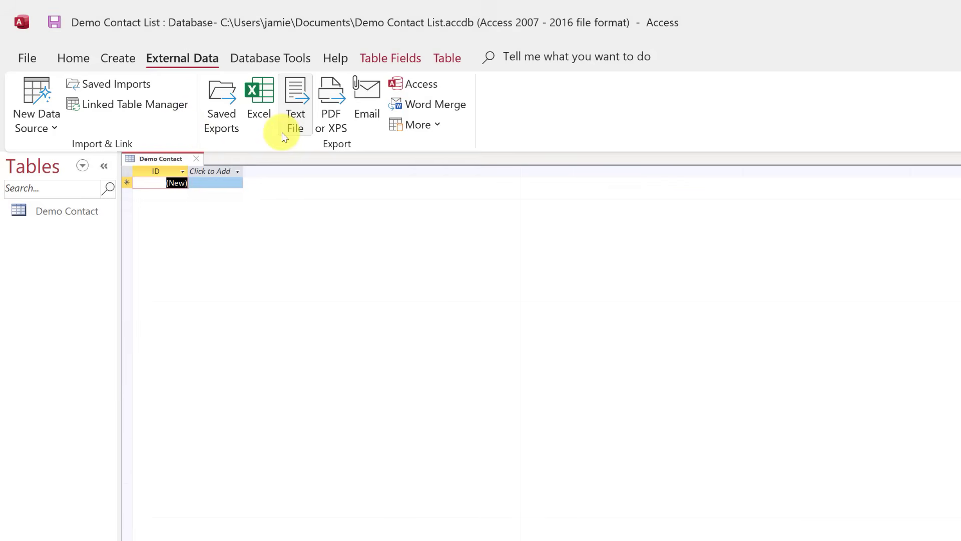
click(263, 58)
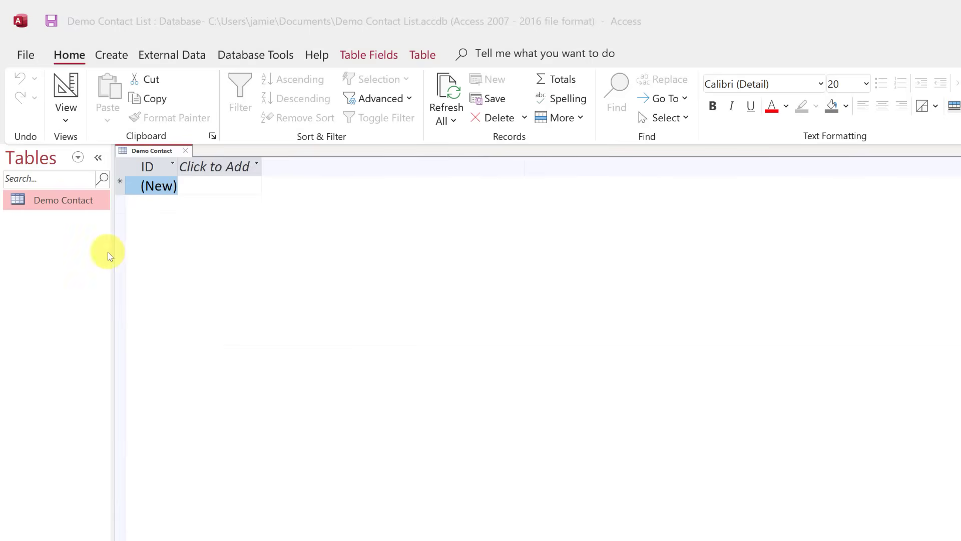
Try deleting Demo Contact, dismiss the cannot-delete warning, and close the open table.
right_click(63, 206)
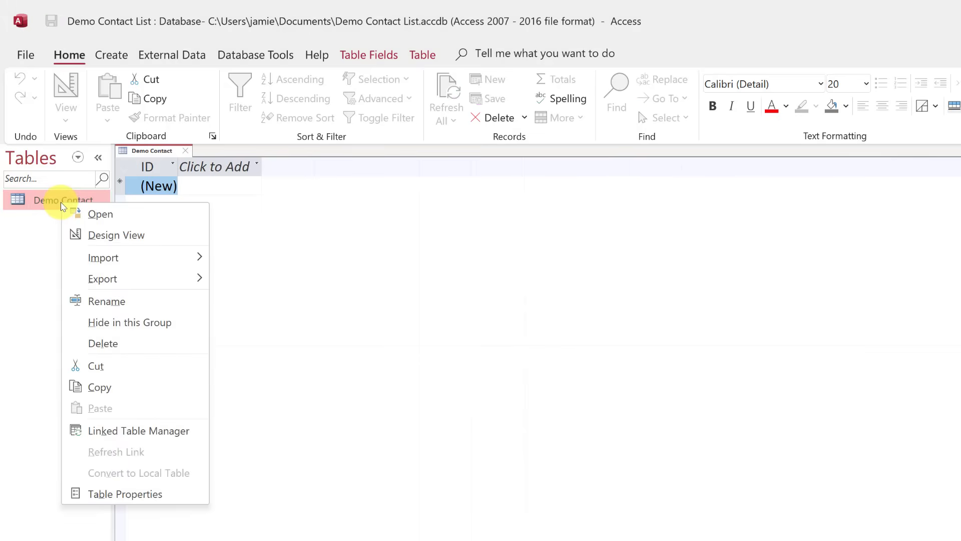
click(110, 346)
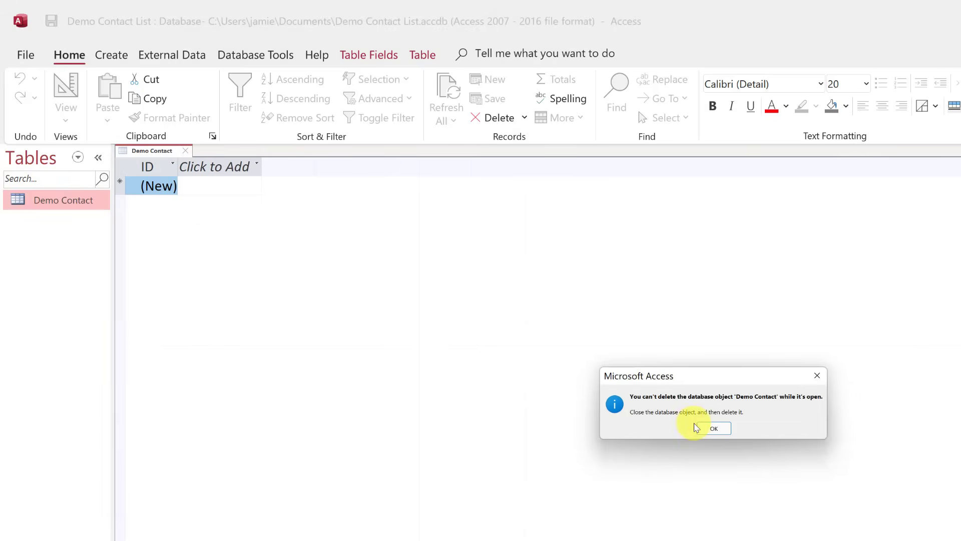
click(714, 428)
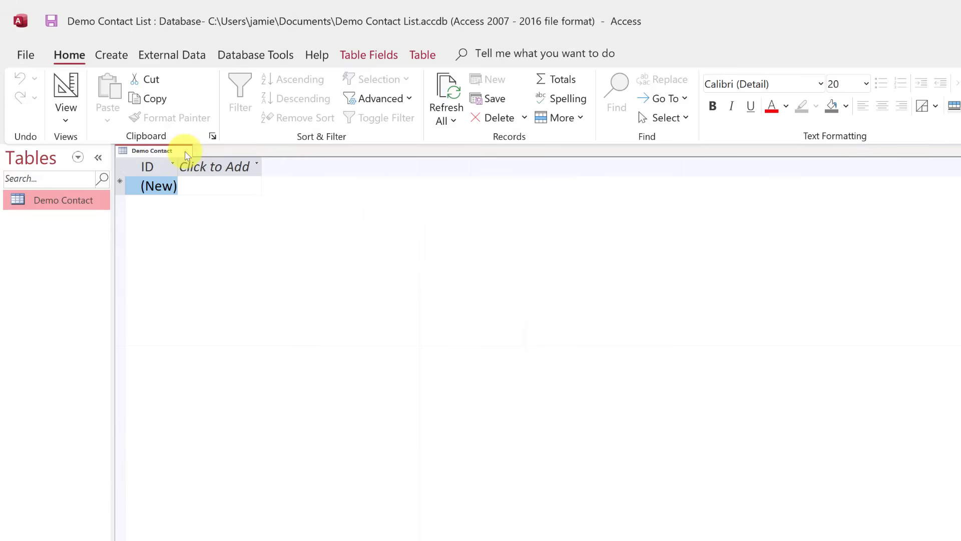
click(188, 152)
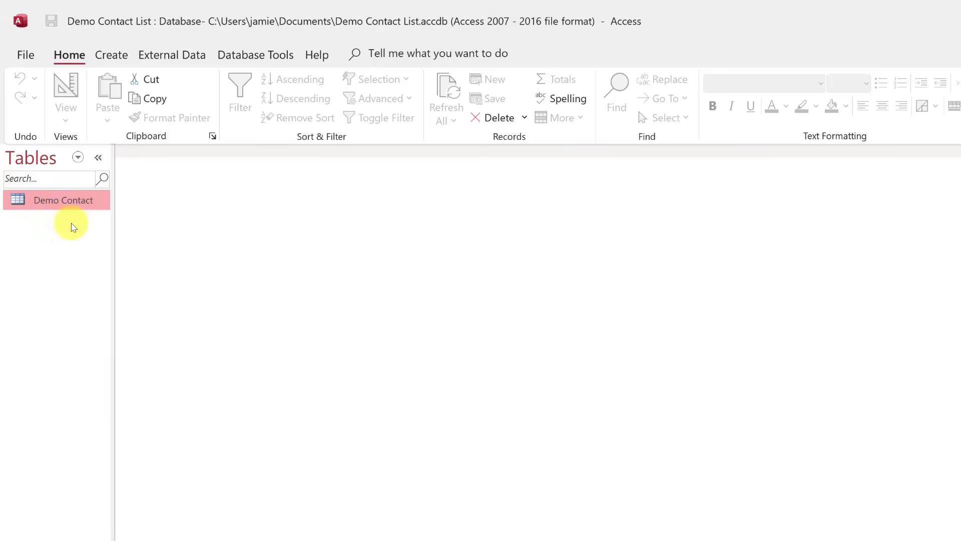
Delete the Demo Contact table from the navigation pane, confirming with Yes.
right_click(65, 208)
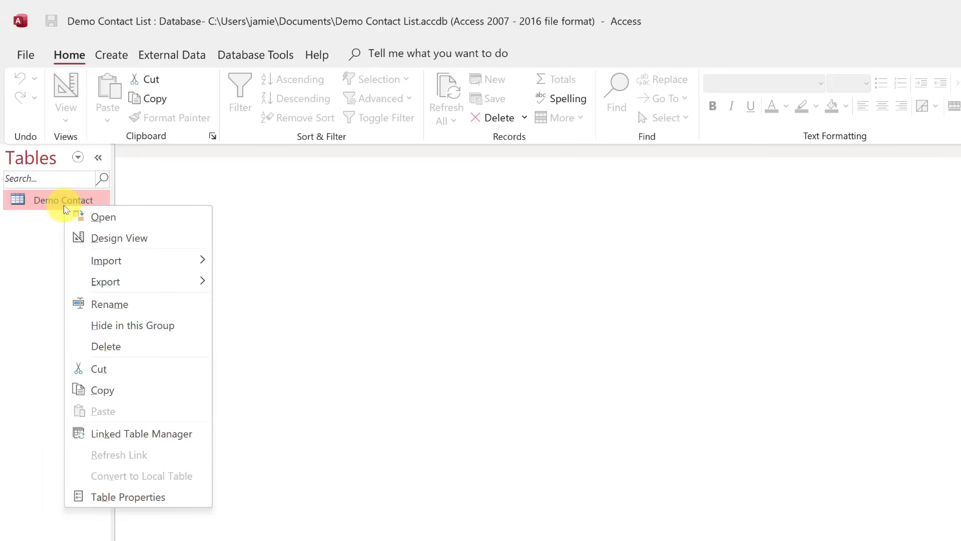
click(129, 345)
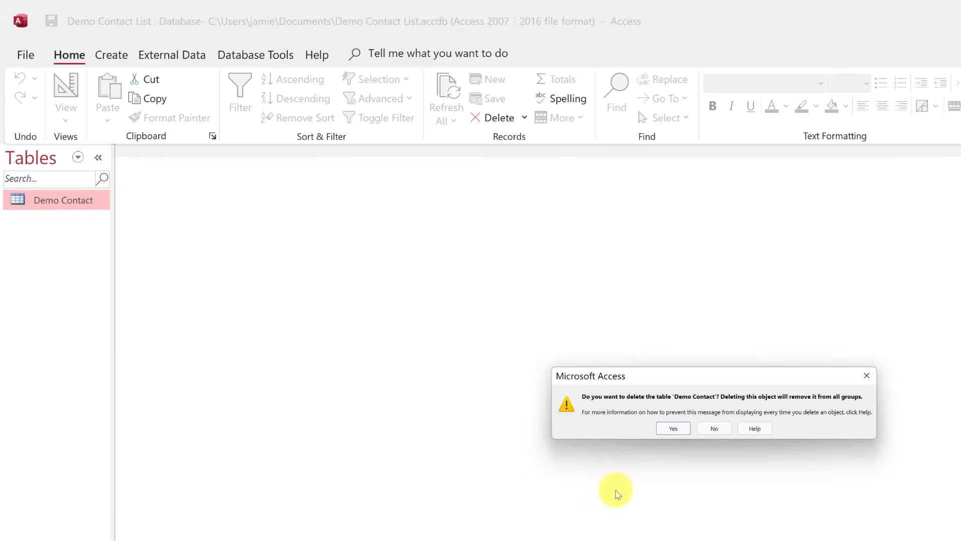
click(672, 428)
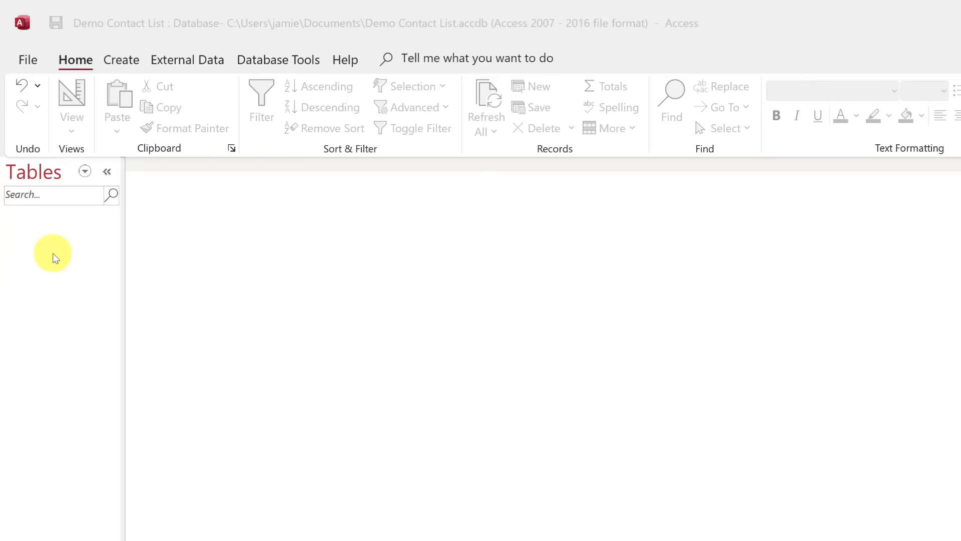
click(122, 59)
Add a new table and open it in Design View, saved as 'Contact demo'.
click(98, 101)
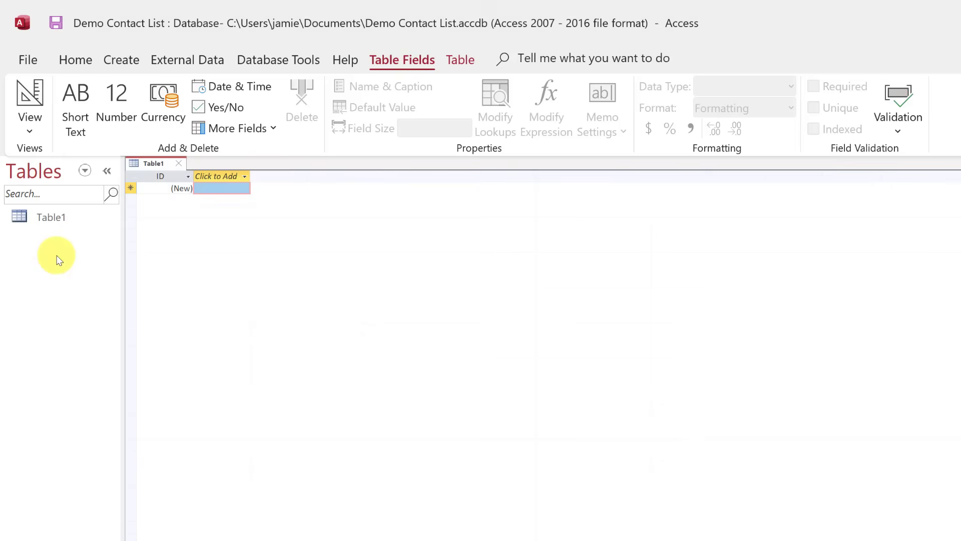
right_click(154, 167)
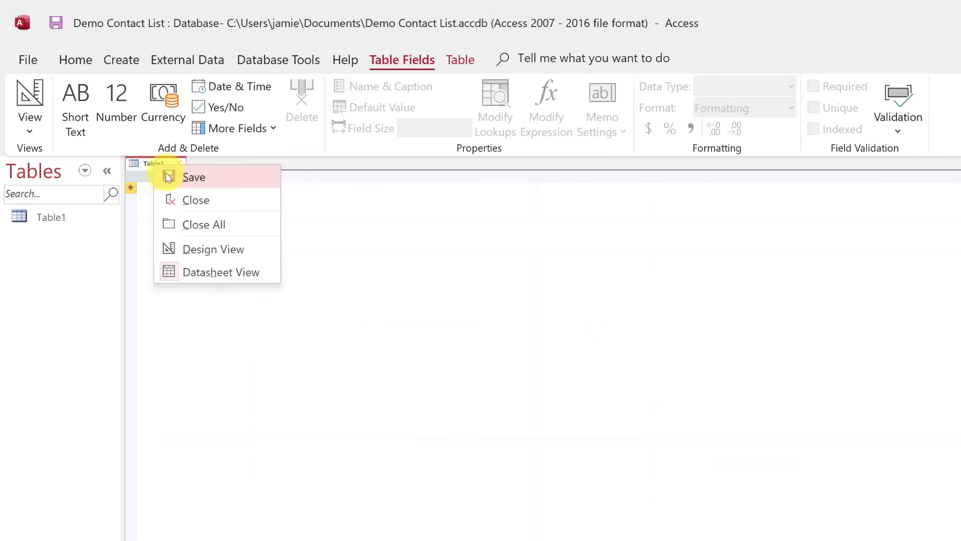
click(212, 251)
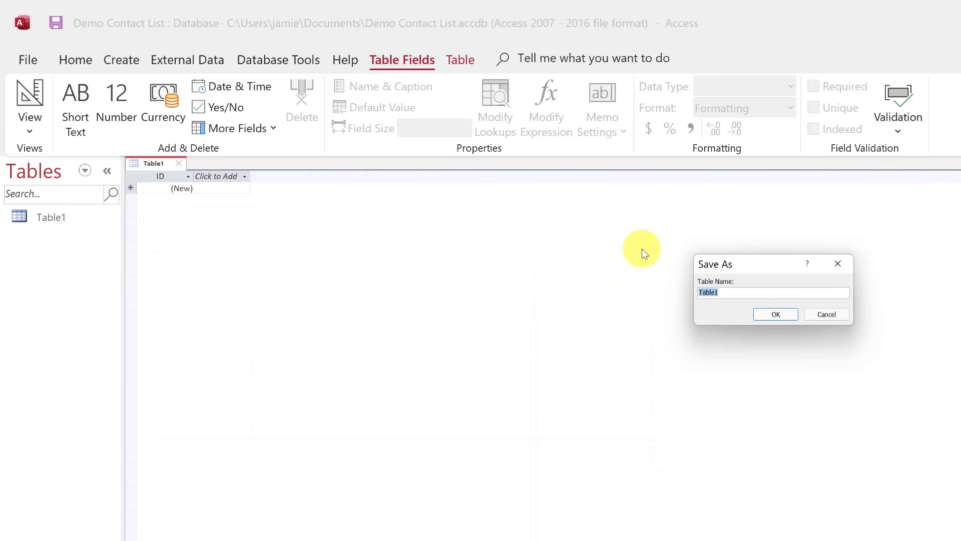
text(Contact demo)
click(781, 315)
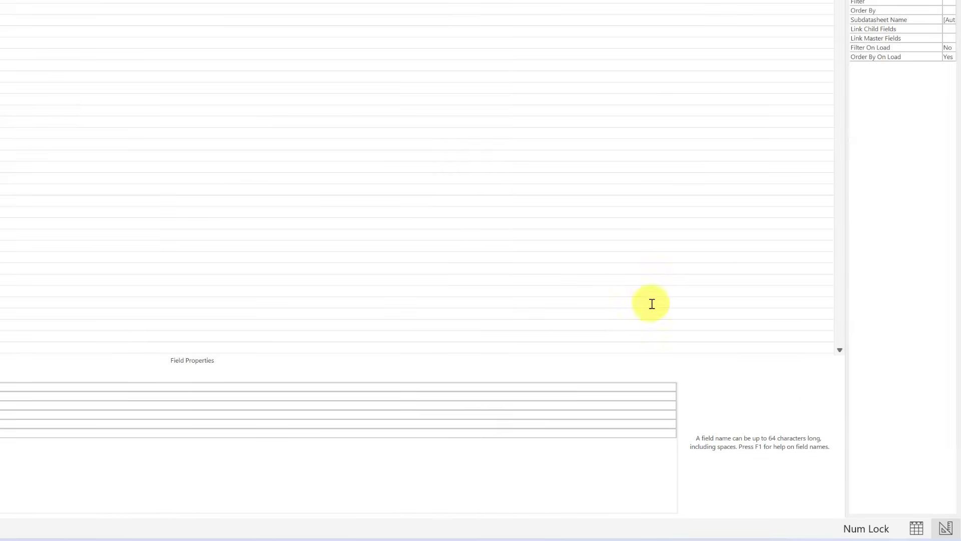
click(918, 534)
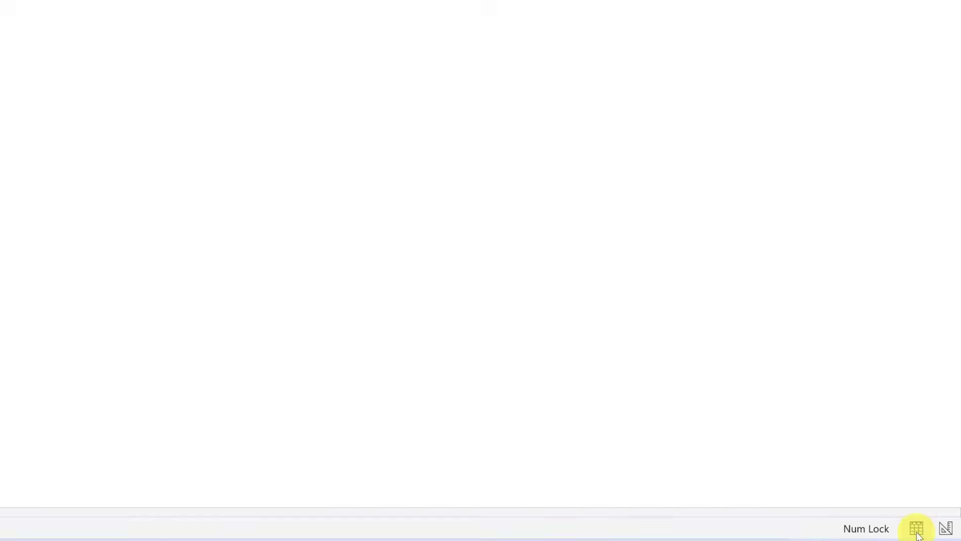
click(945, 527)
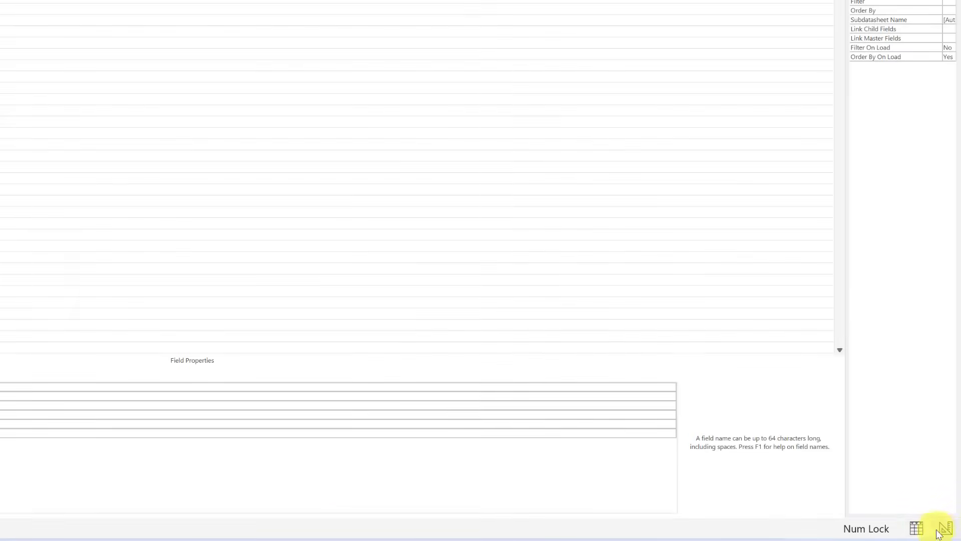
right_click(67, 158)
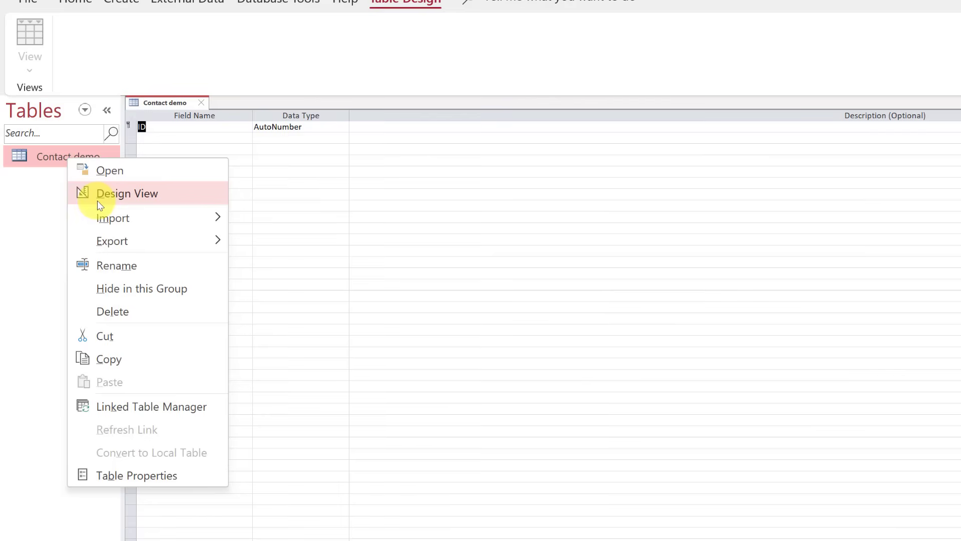
click(109, 200)
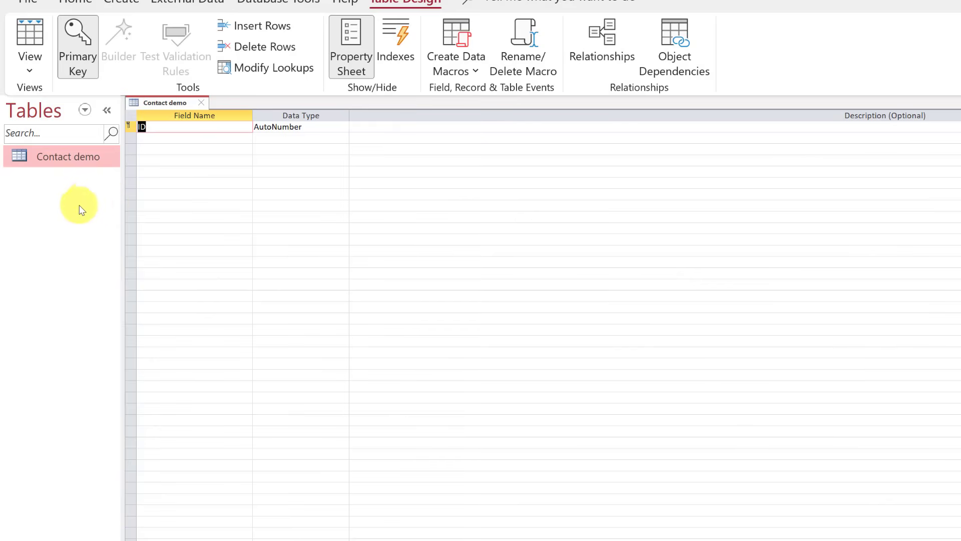
right_click(62, 161)
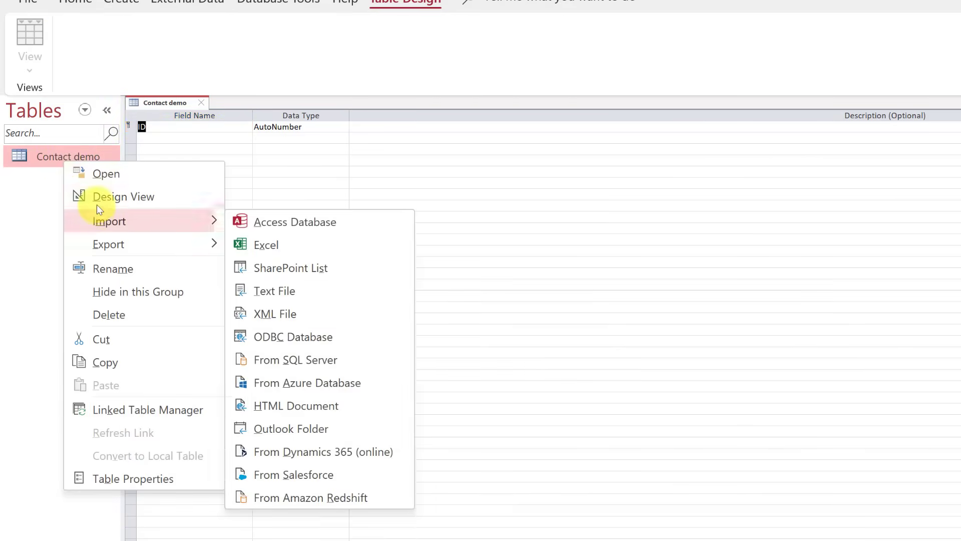
click(112, 53)
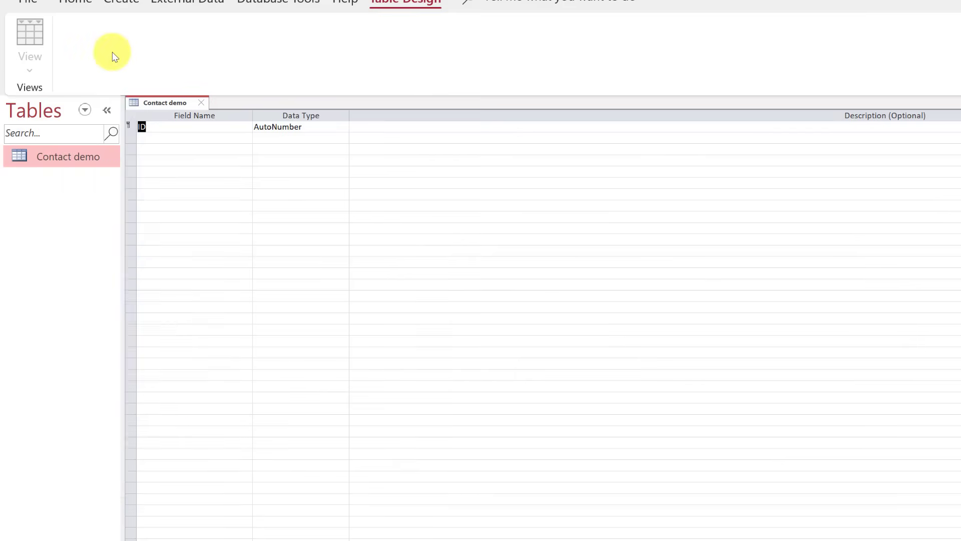
right_click(157, 105)
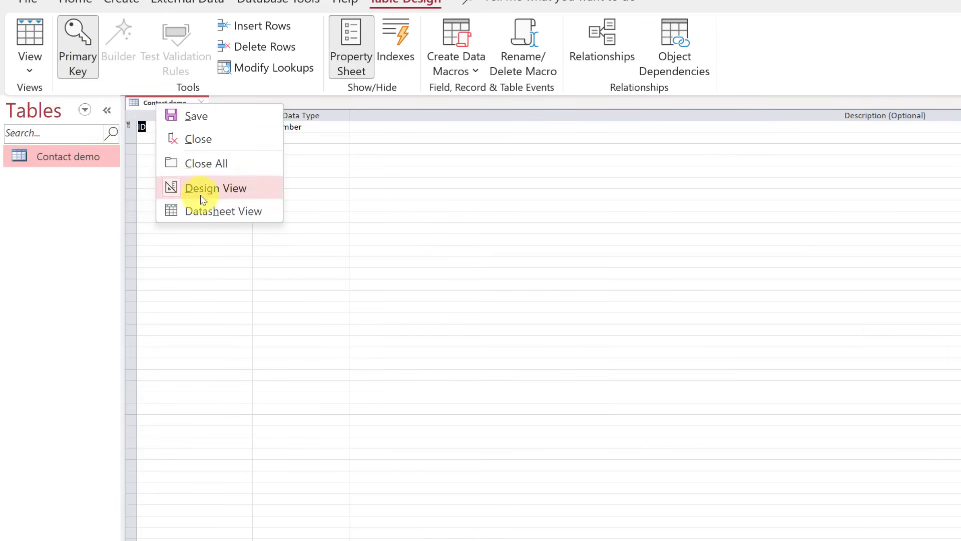
click(201, 209)
right_click(76, 152)
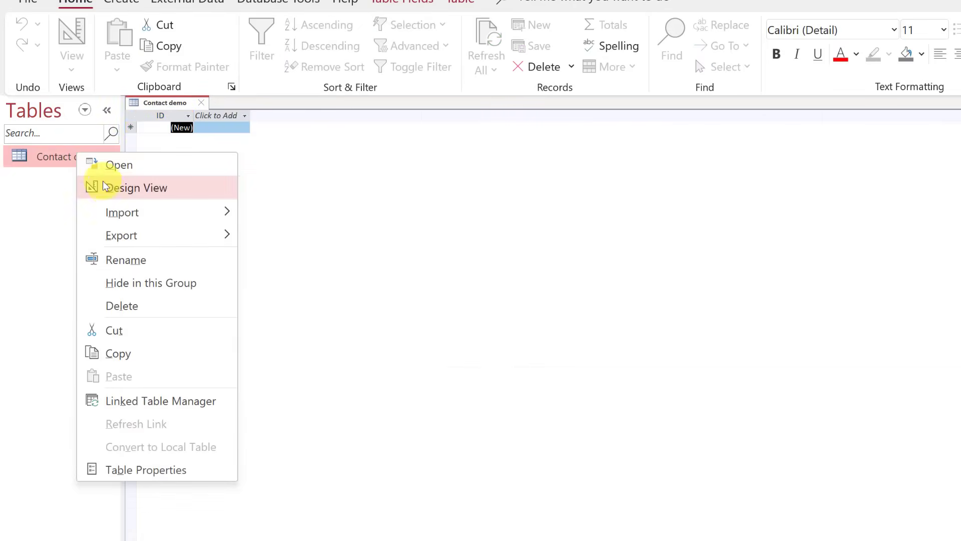
click(110, 187)
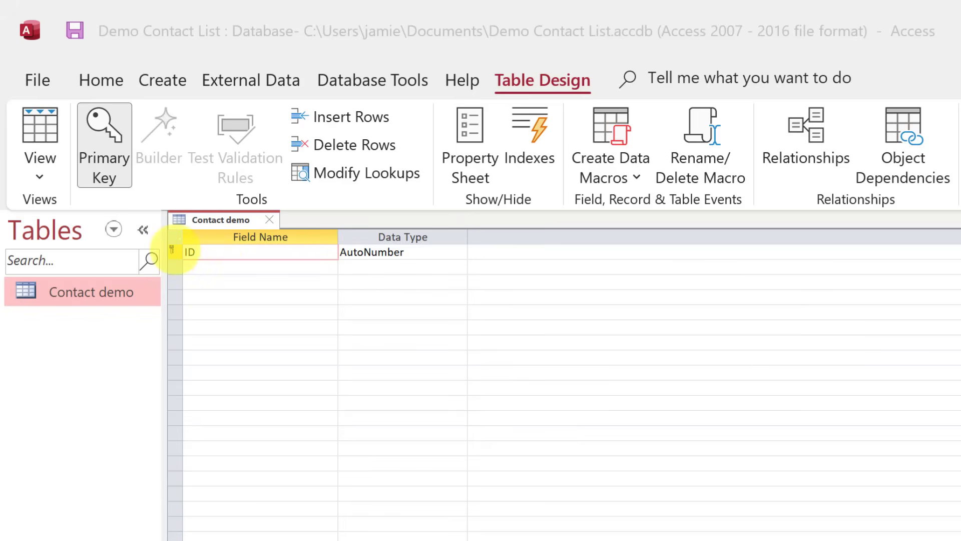
Delete the ID row and confirm removing the primary key.
click(176, 251)
right_click(176, 251)
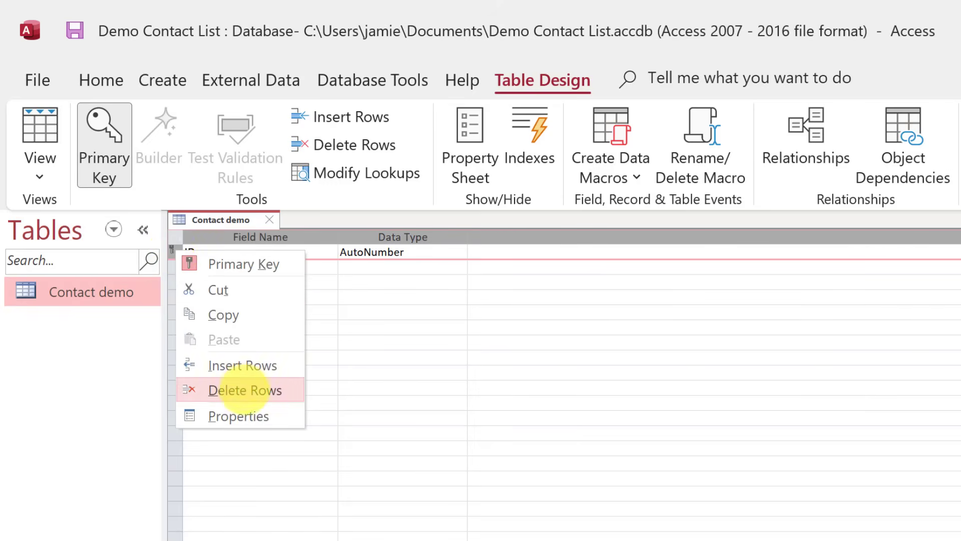
click(274, 390)
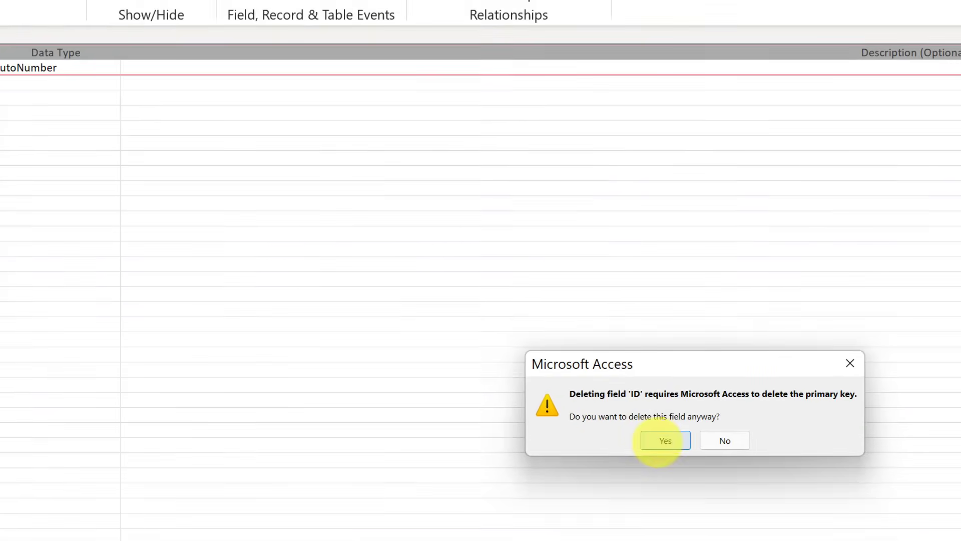
click(623, 427)
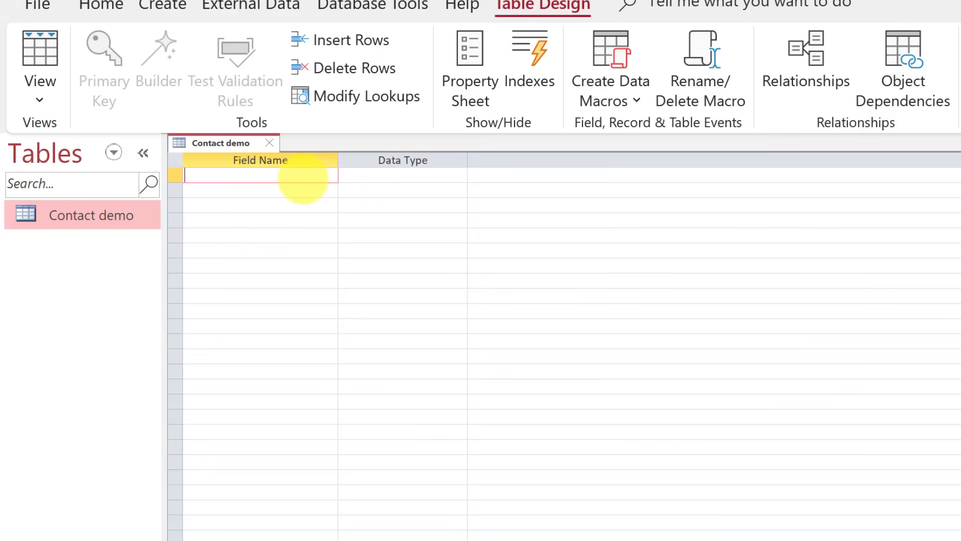
Enter 'first name' as the first field with data type Short Text.
text(first name)
click(397, 176)
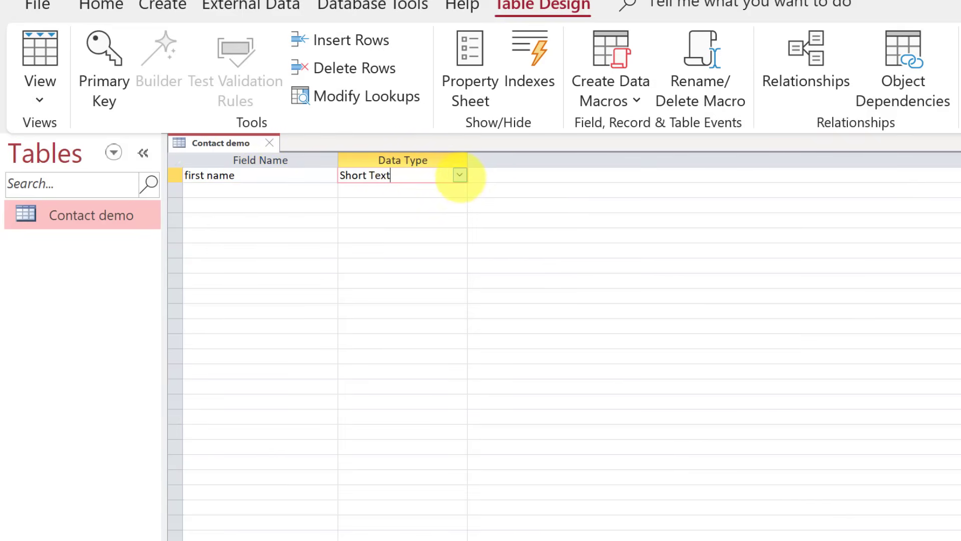
click(460, 175)
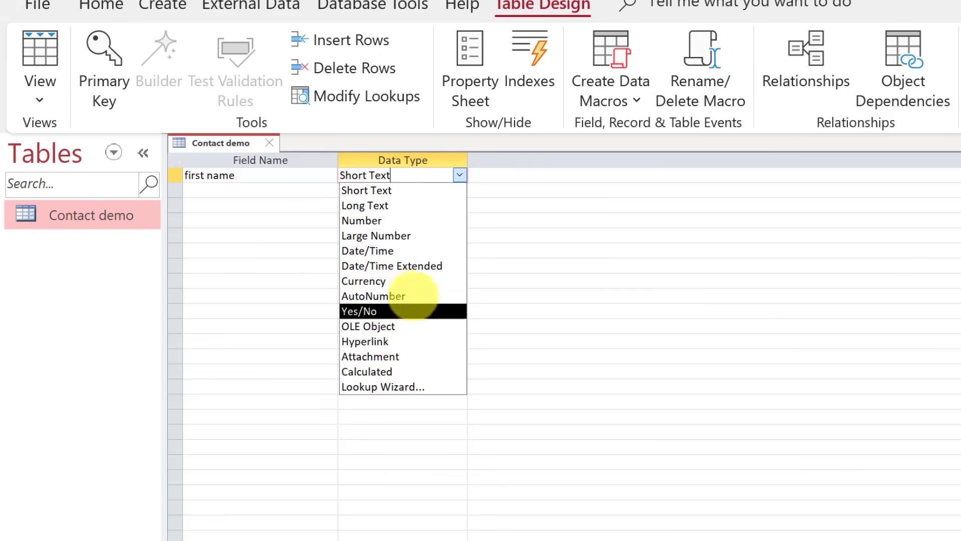
click(398, 191)
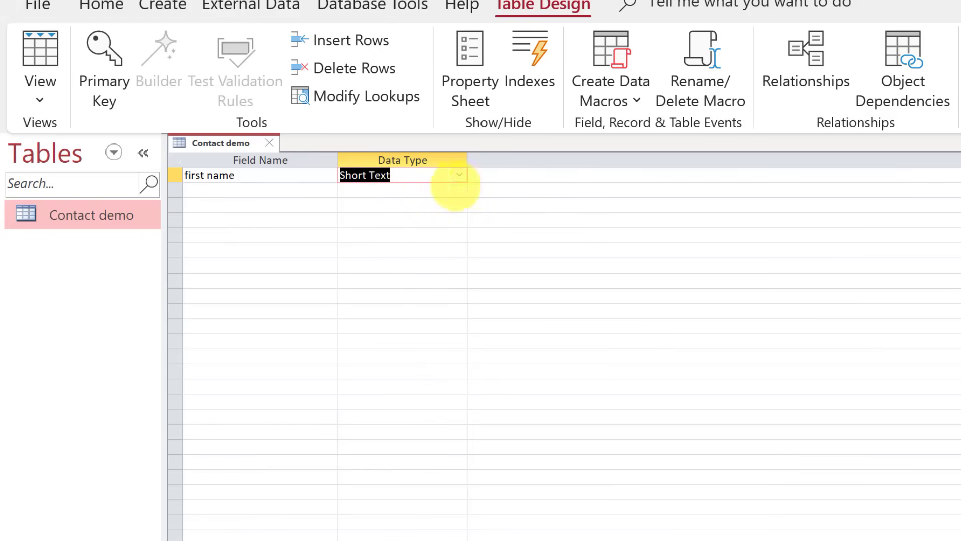
click(509, 177)
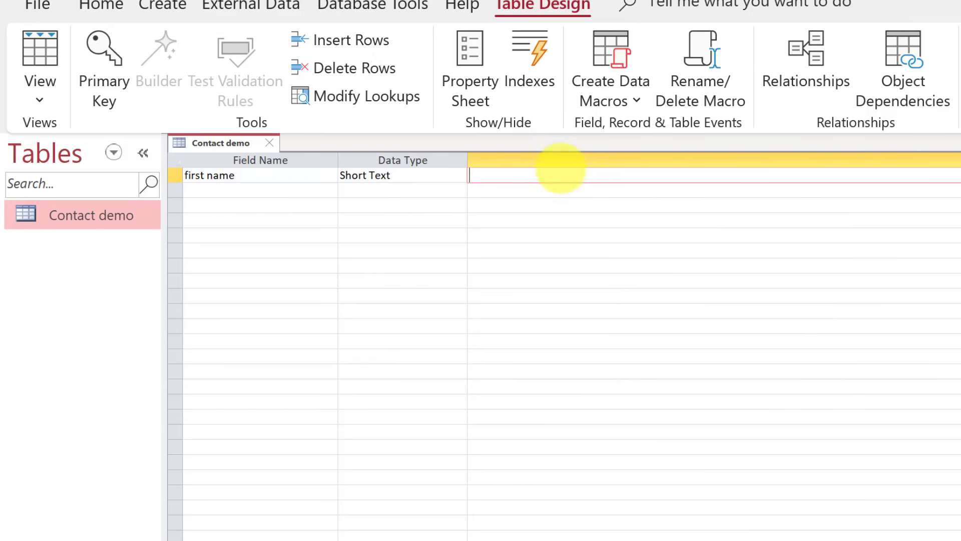
key(Return)
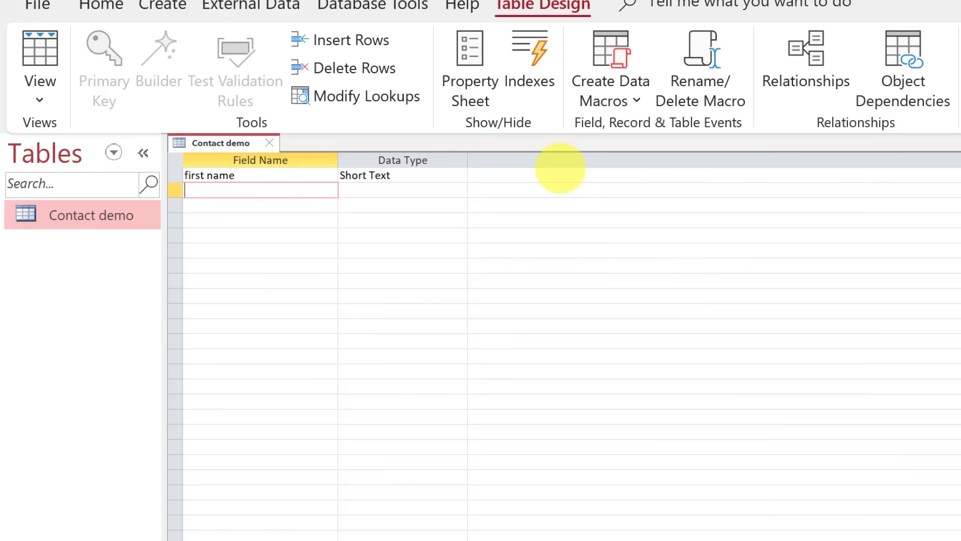
Add a 'last name' field with the Short Text data type, then move to the next row.
text(last name)
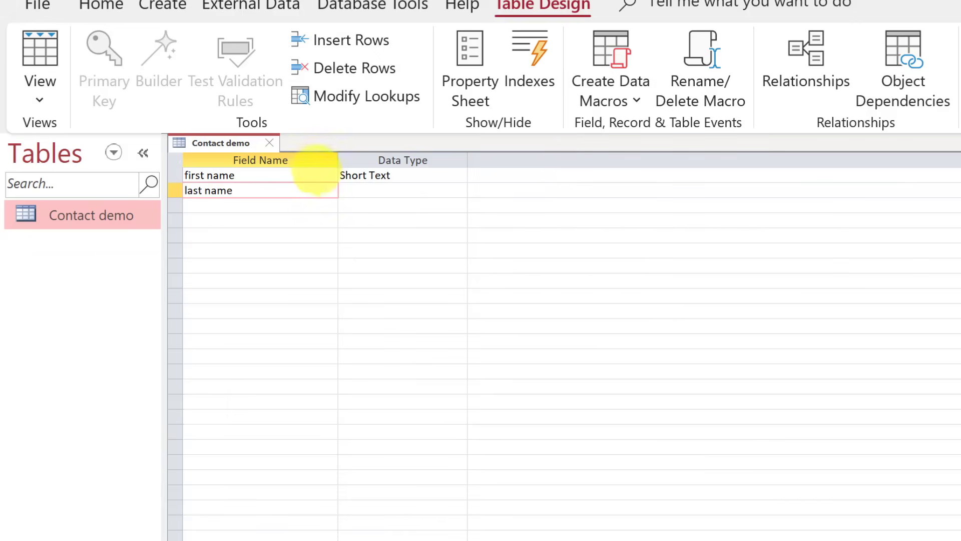
click(370, 191)
click(459, 191)
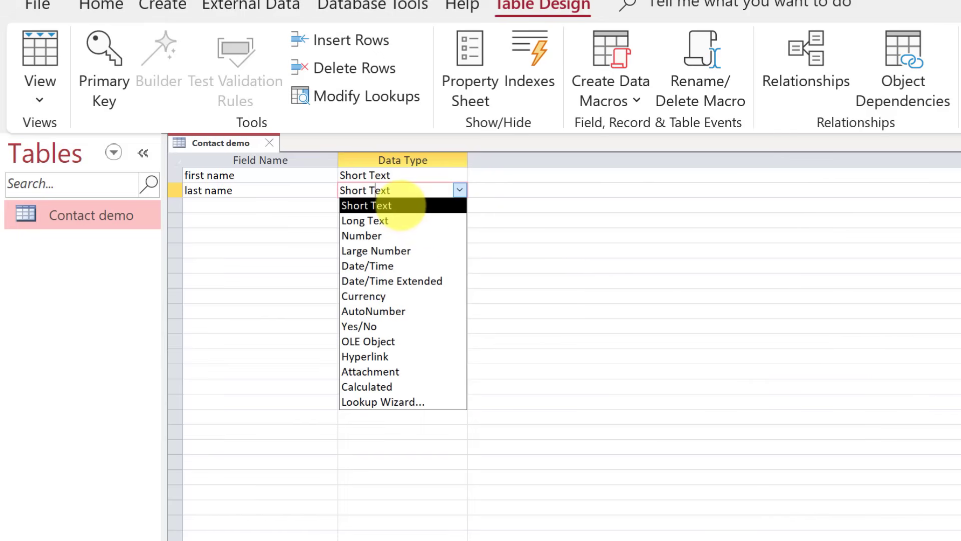
click(400, 206)
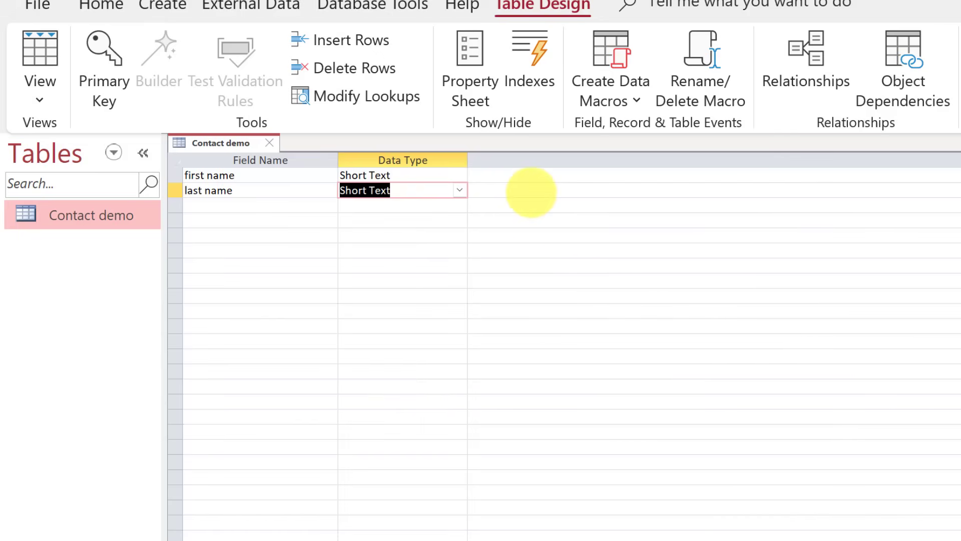
click(530, 190)
key(Tab)
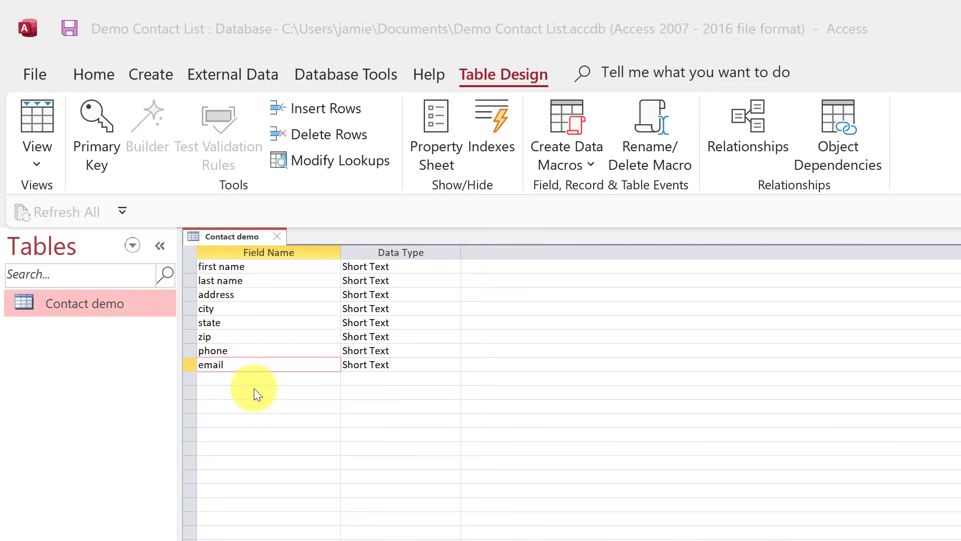
Save the Contact demo table and switch it to Datasheet View.
click(37, 170)
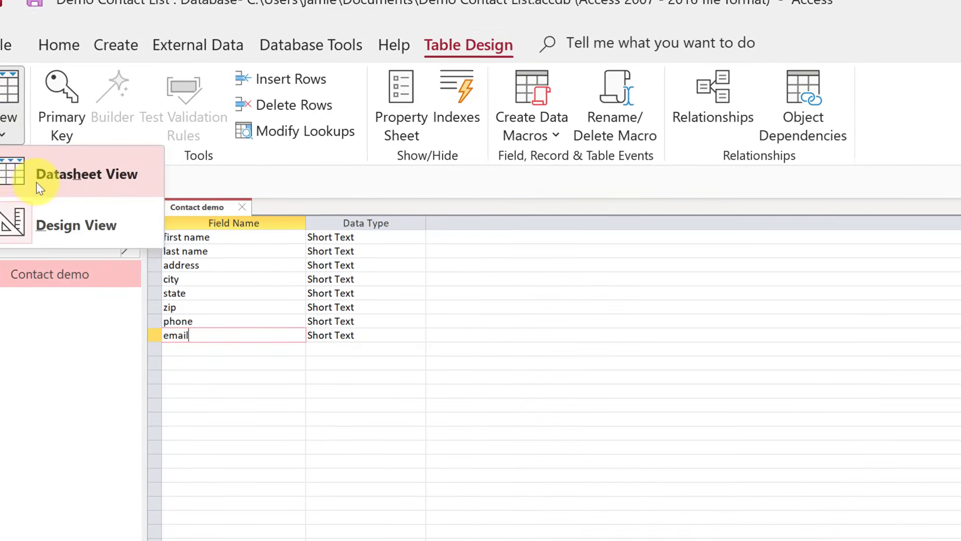
click(63, 210)
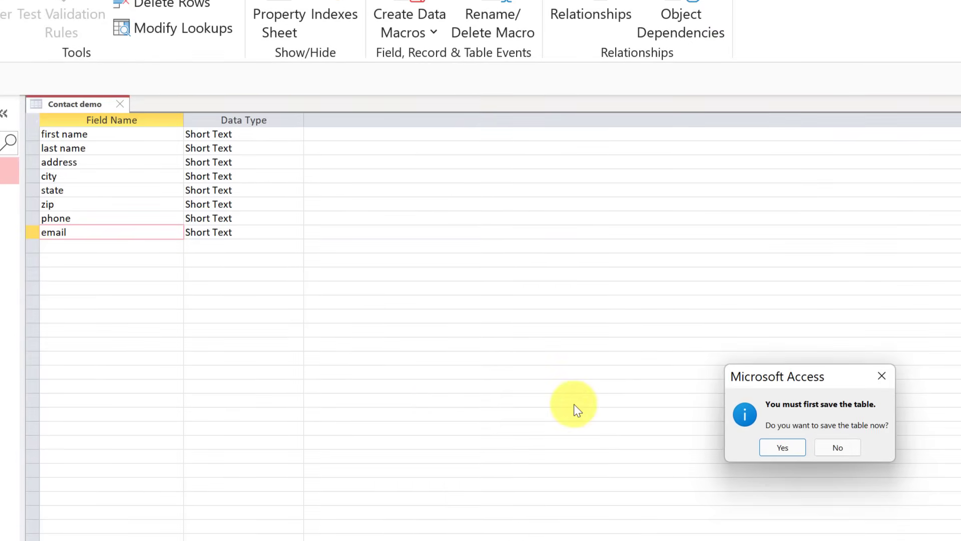
click(779, 447)
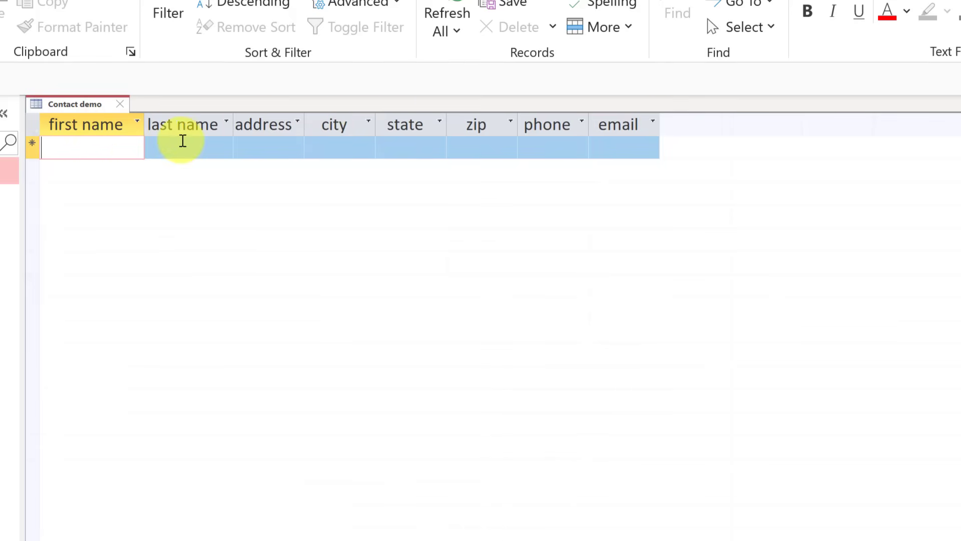
Widen the first name column and auto-fit the address column to its heading.
drag(144, 130, 165, 129)
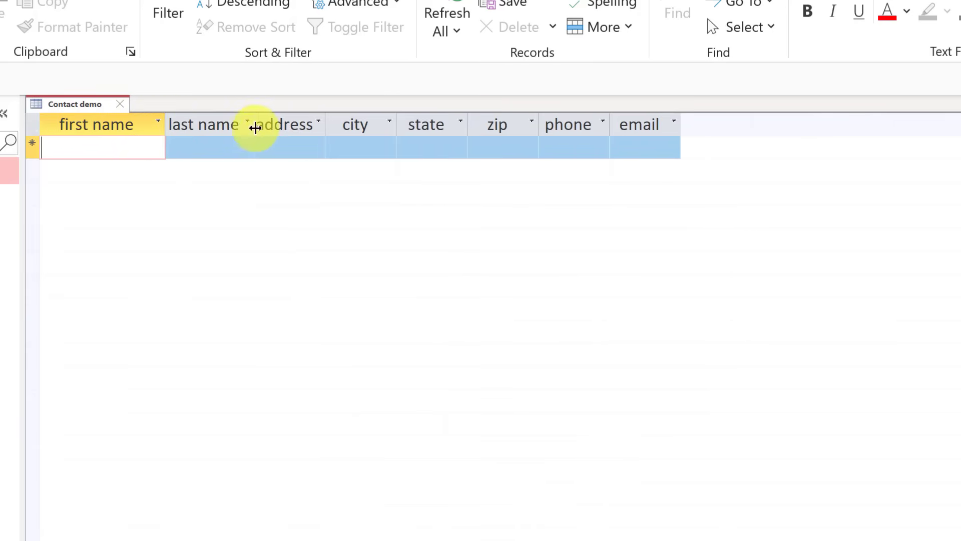
double_click(326, 125)
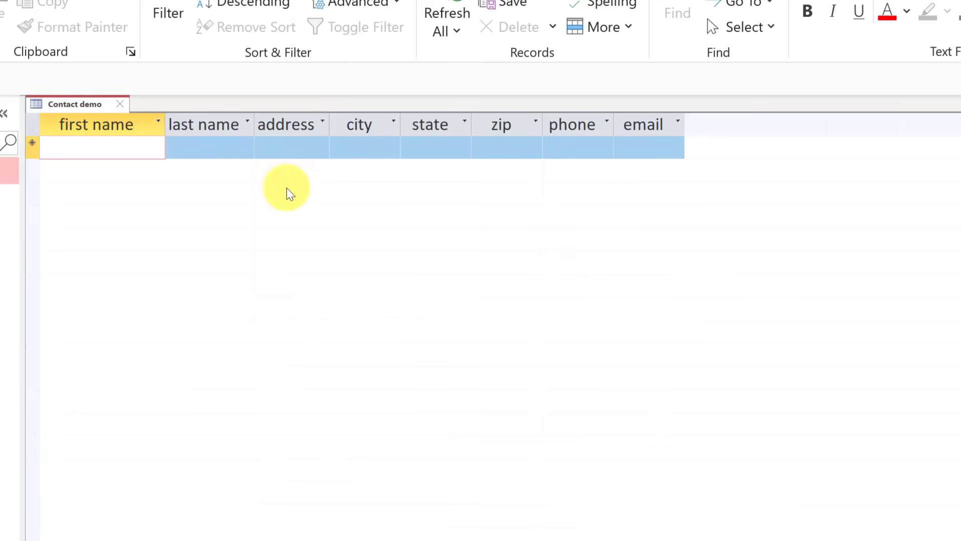
click(80, 150)
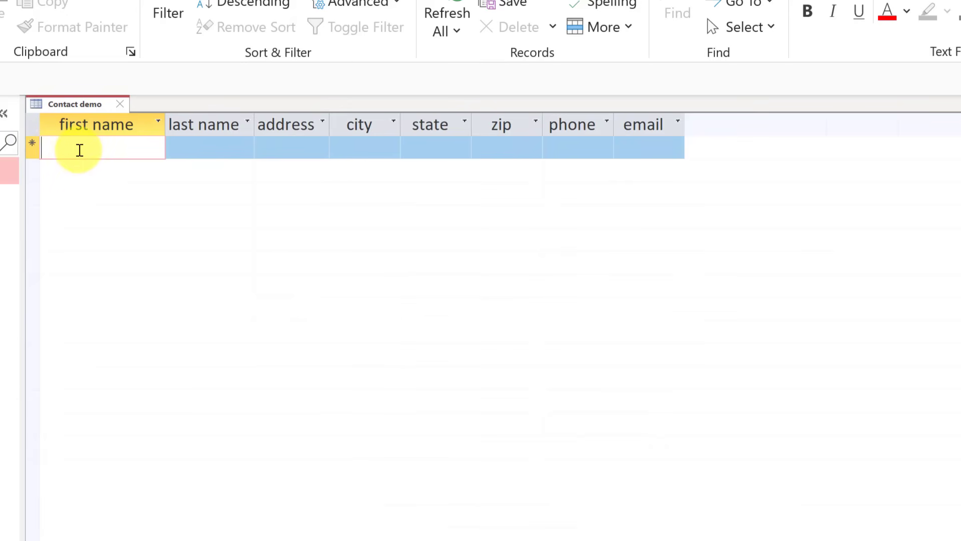
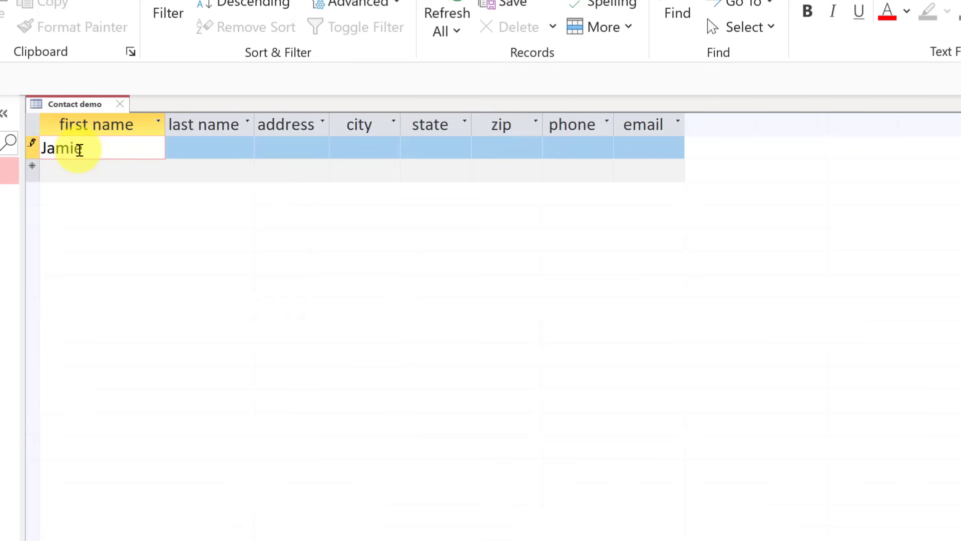
Enter the contact's first and last name, street address and the city Phoenix.
key(Tab)
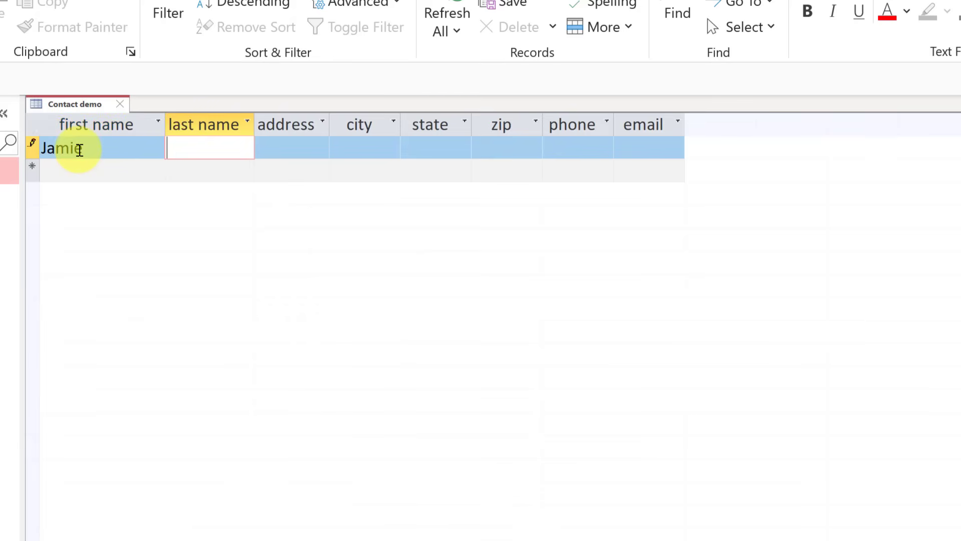
click(277, 148)
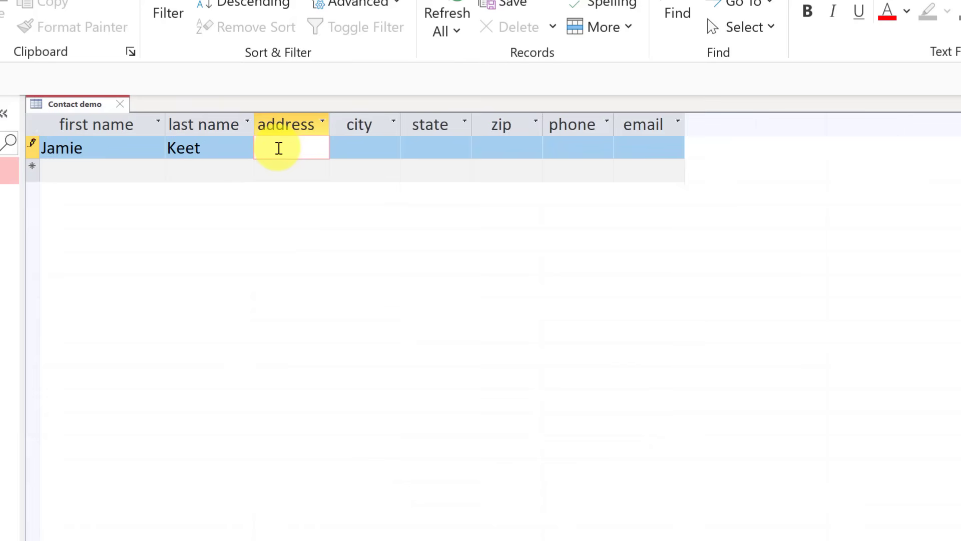
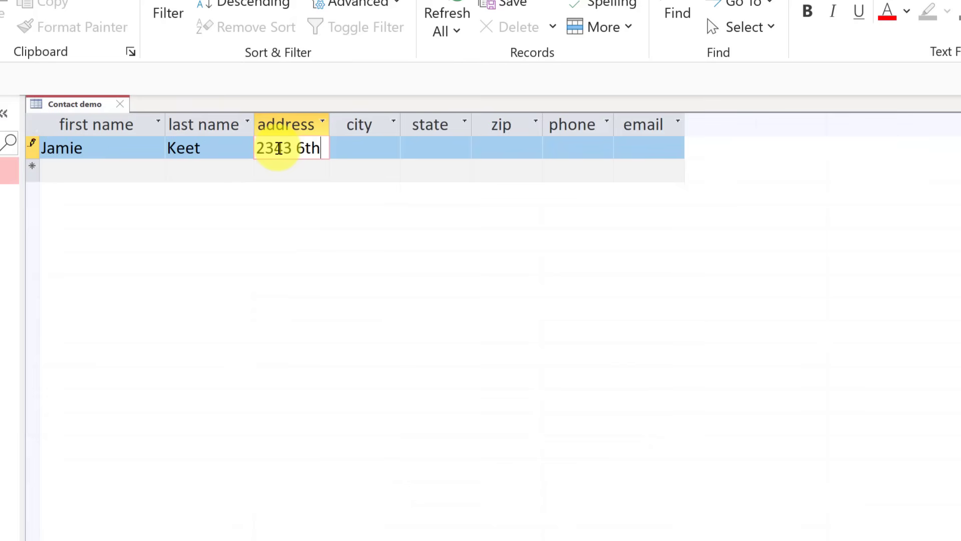
key(Tab)
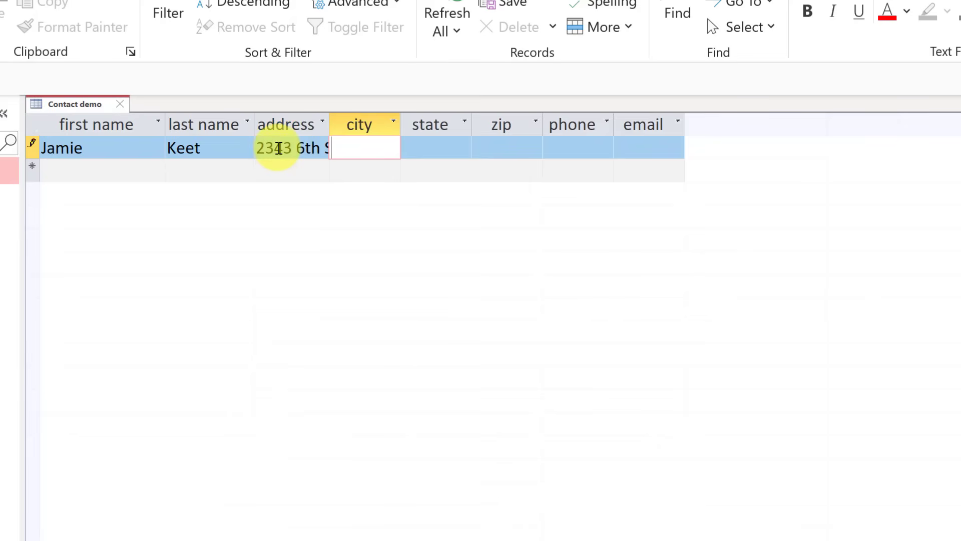
text(Phoenix)
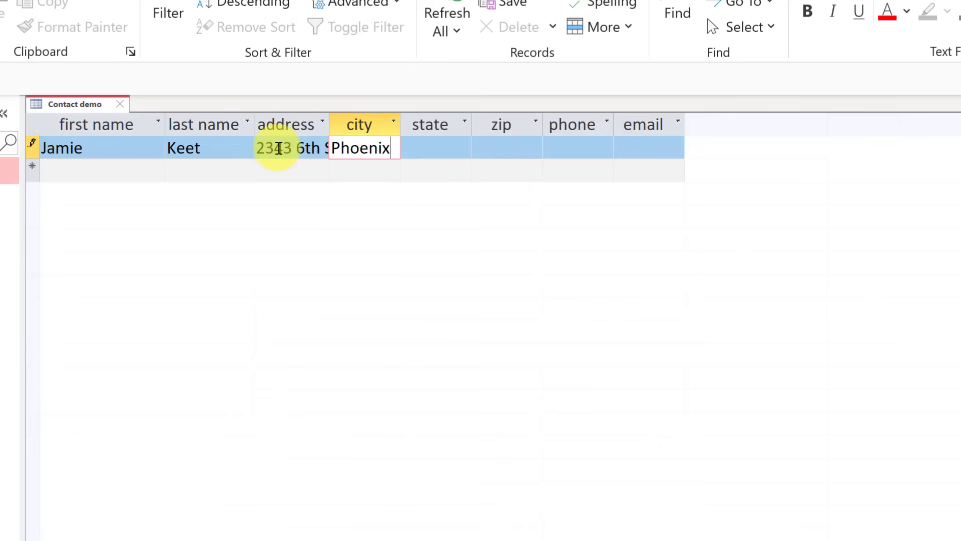
key(Tab)
Fill in state AZ, the zip code, phone number and e-mail, then save the record.
text(AZ)
key(Tab)
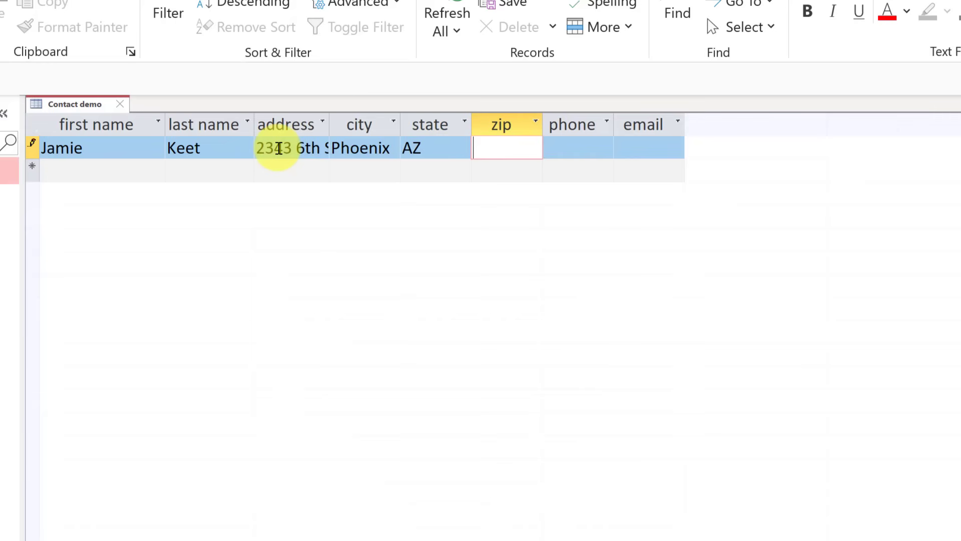
text(45323)
key(Tab)
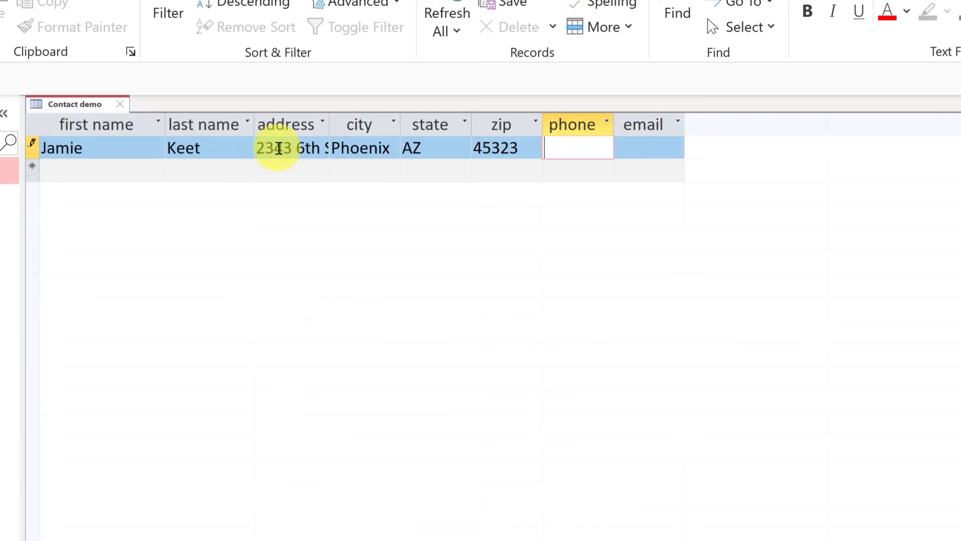
text(555-234)
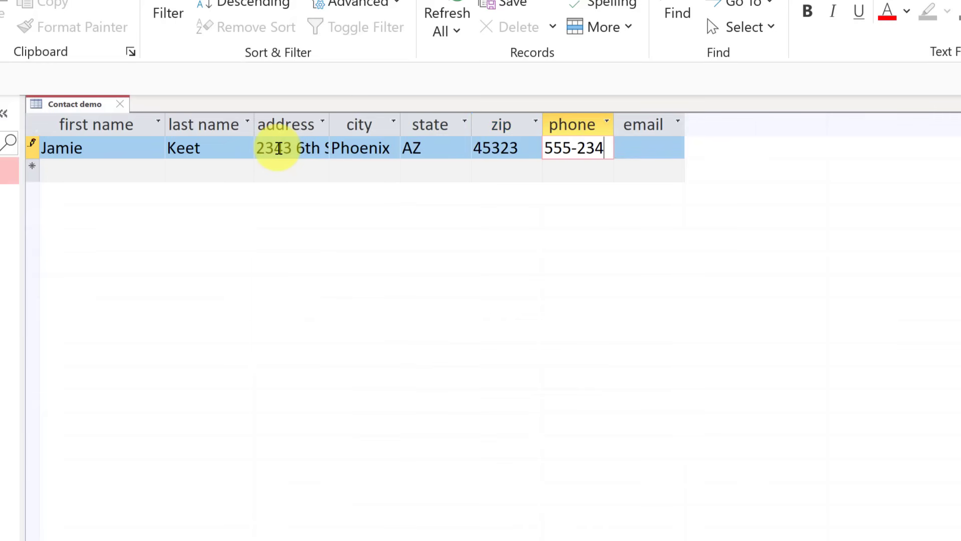
text(-3432)
key(Tab)
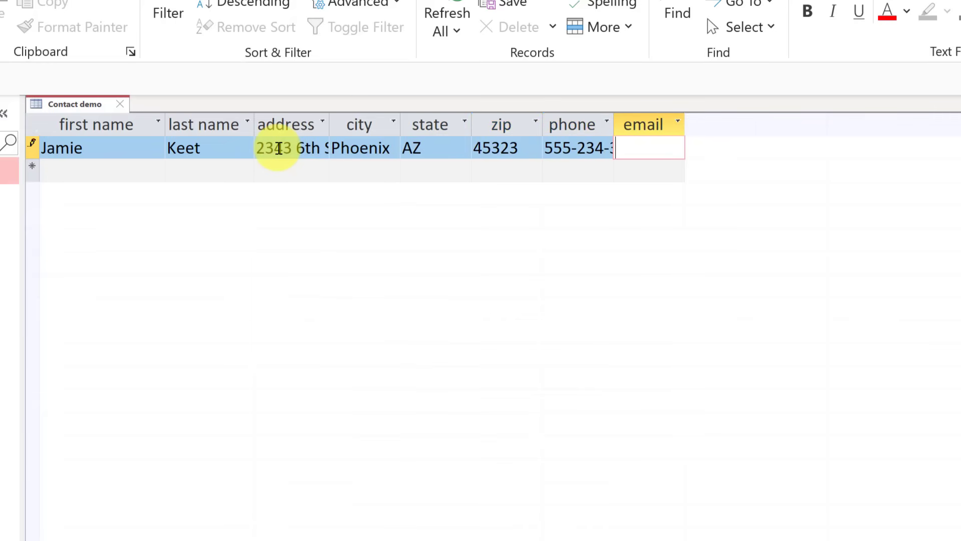
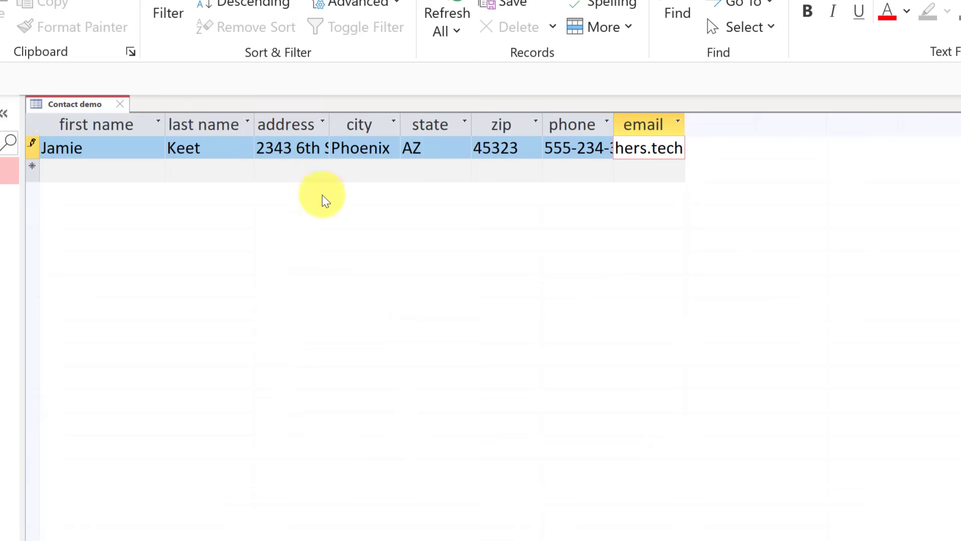
key(Tab)
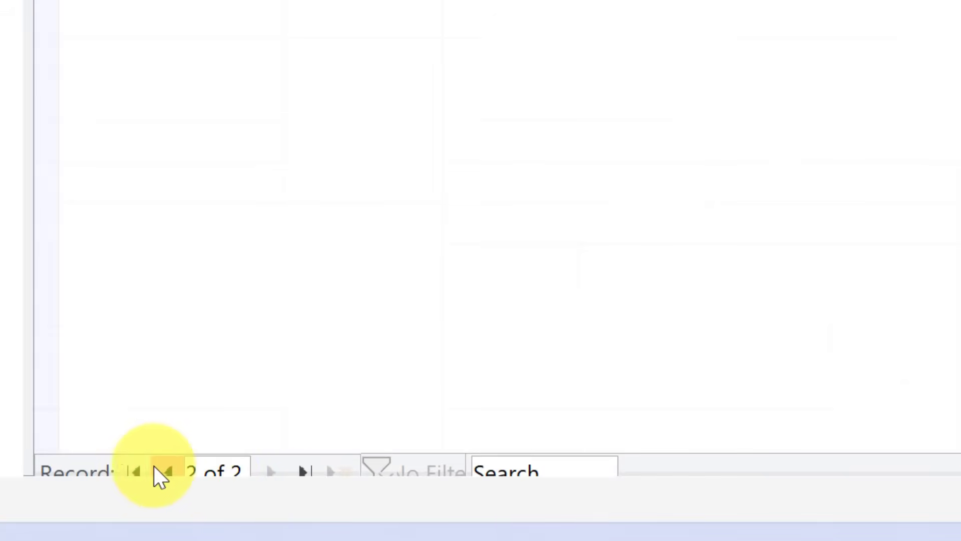
Jump to the first and last records, use the Search box, then start a new blank record.
click(139, 468)
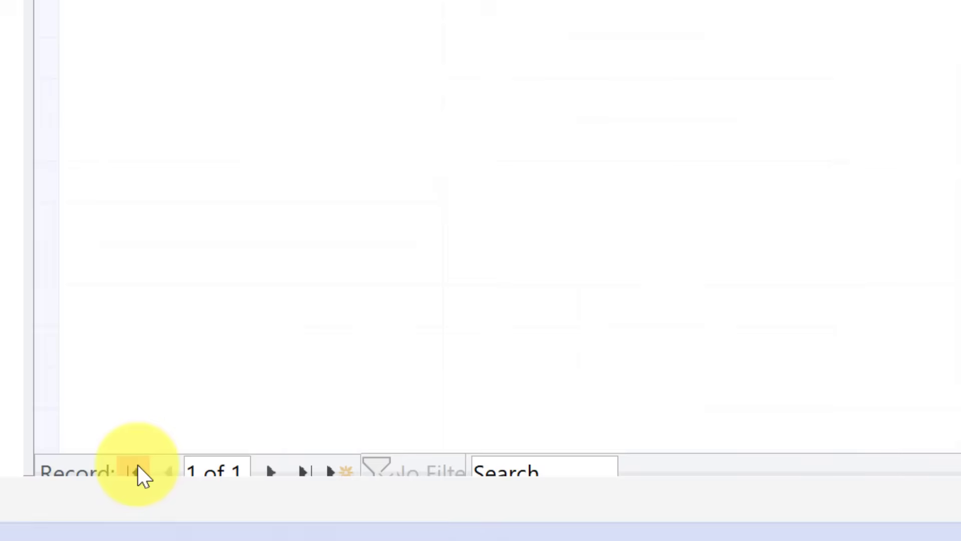
click(272, 472)
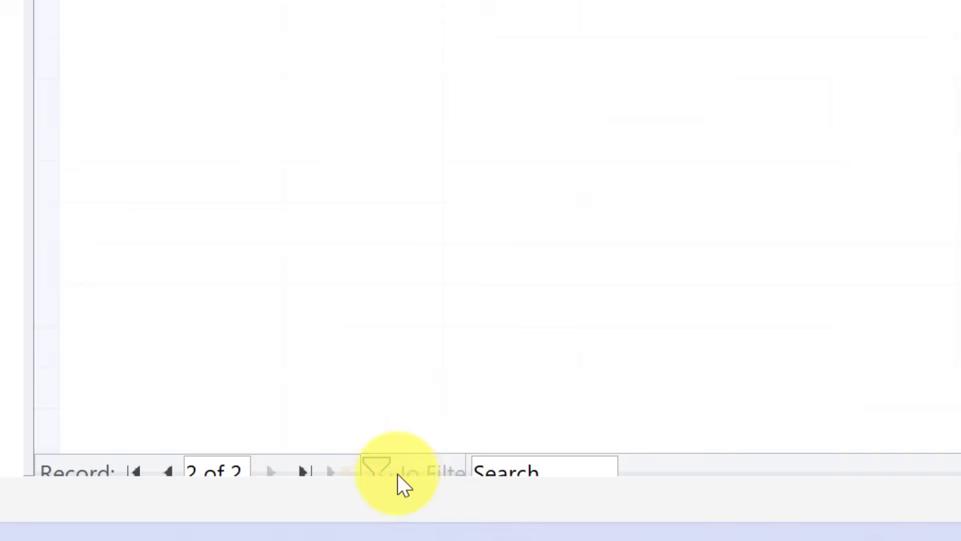
click(521, 473)
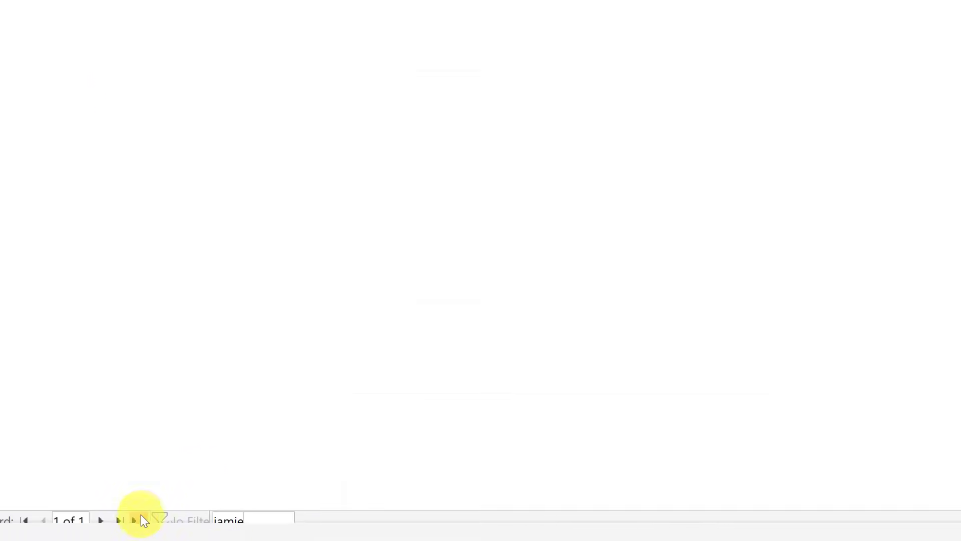
click(142, 520)
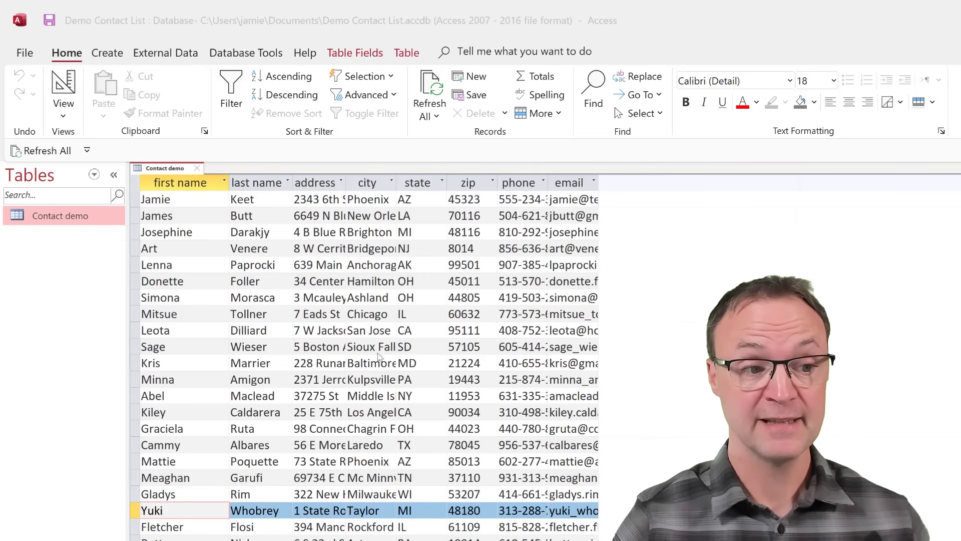
scroll(364, 365, down, 2)
scroll(364, 366, up, 2)
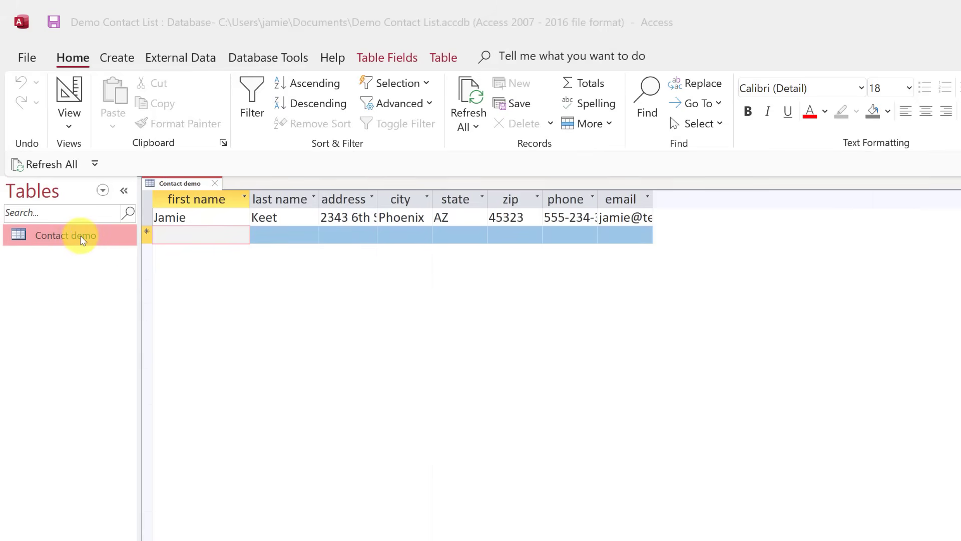
Close the Contact demo table and display its import options, including Excel.
click(216, 183)
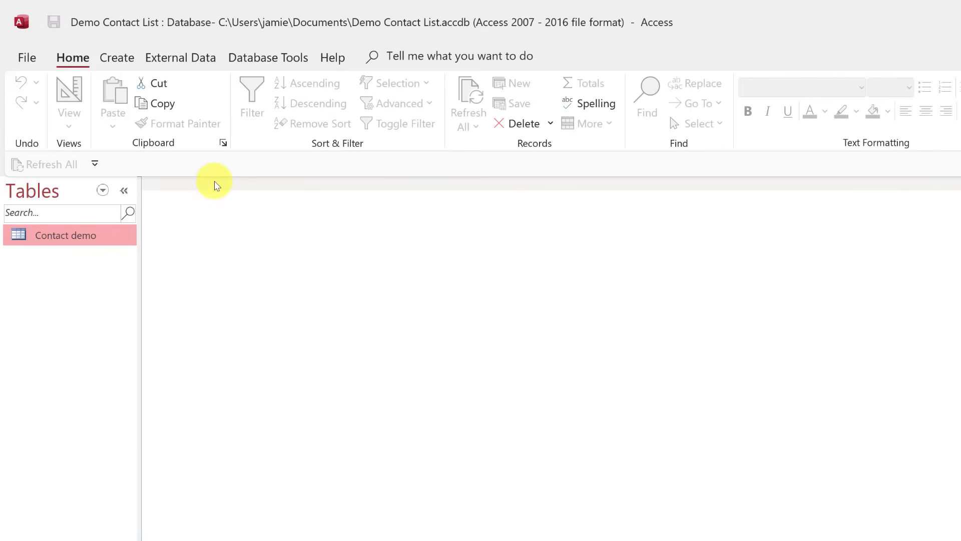
right_click(82, 234)
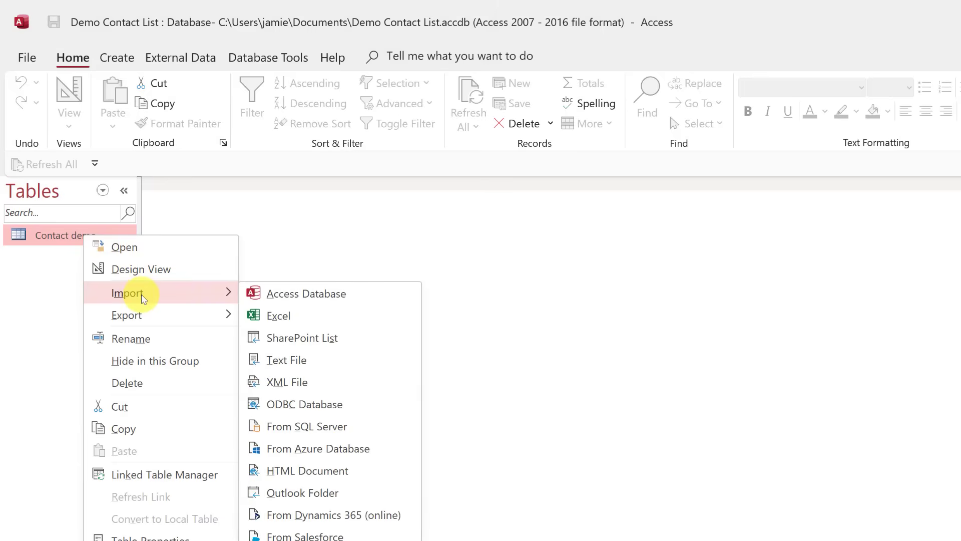
click(158, 58)
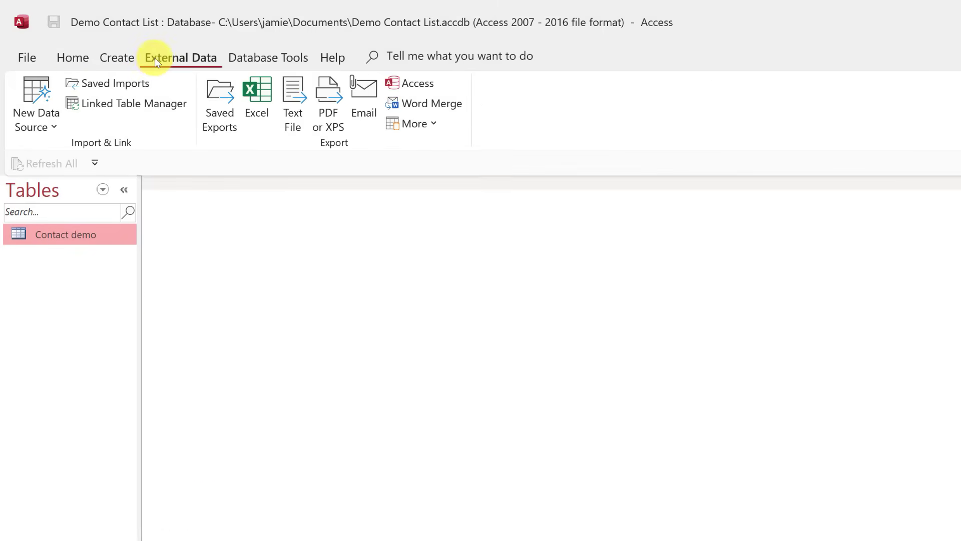
click(35, 131)
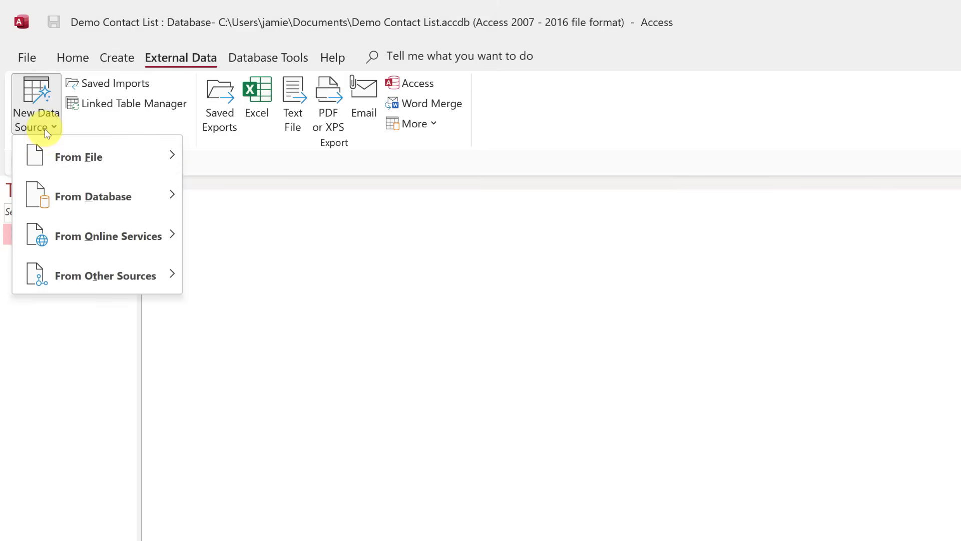
mouse_move(68, 150)
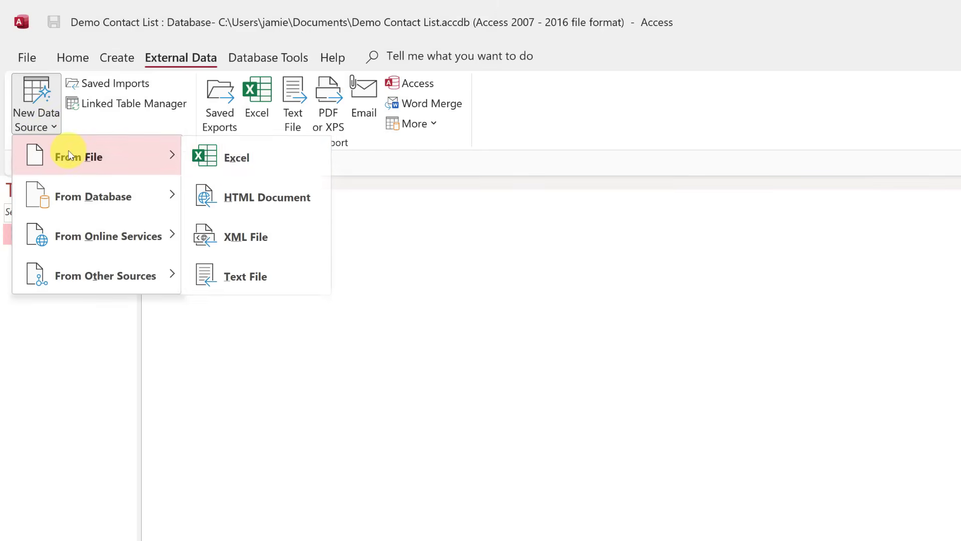
click(26, 354)
right_click(63, 240)
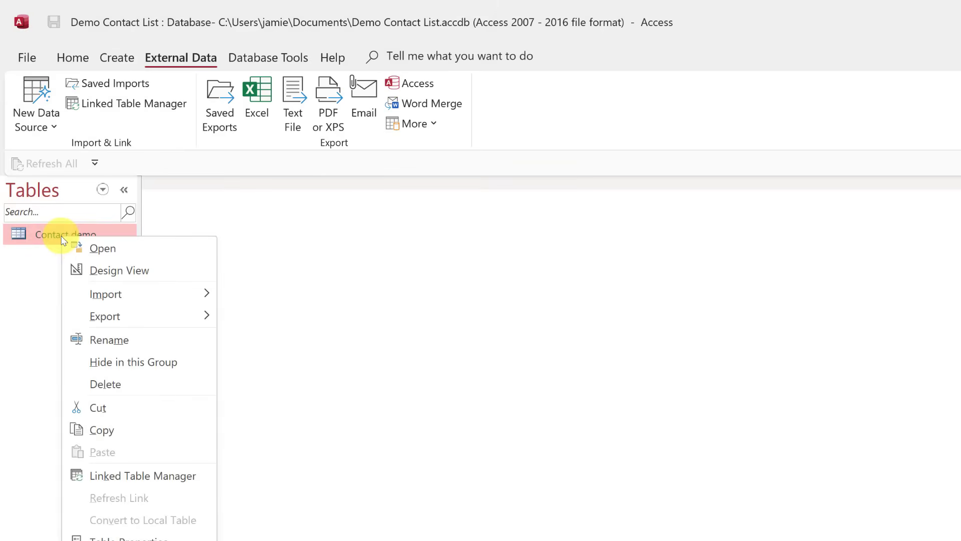
Import from Excel: pick contact demo.xlsx and append its records to the Contact demo table.
mouse_move(108, 291)
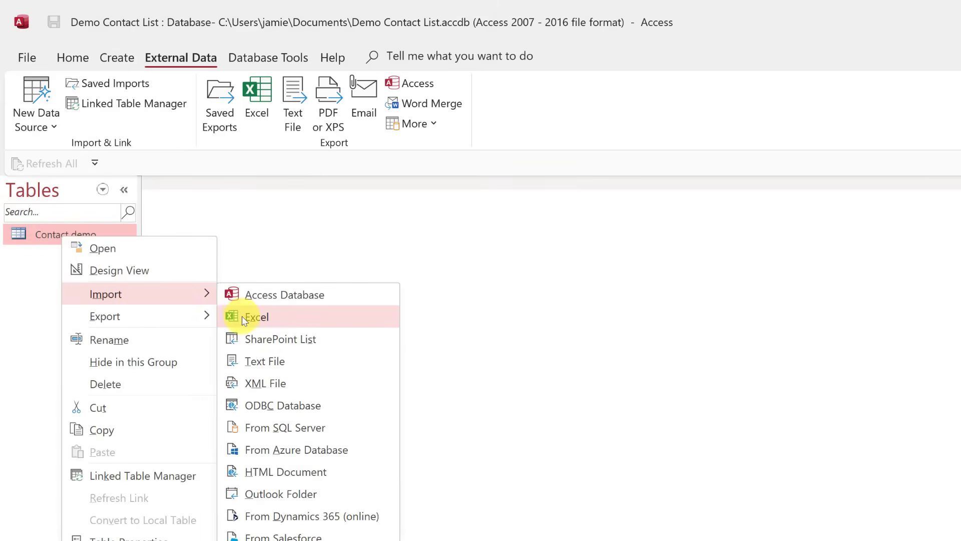
click(247, 316)
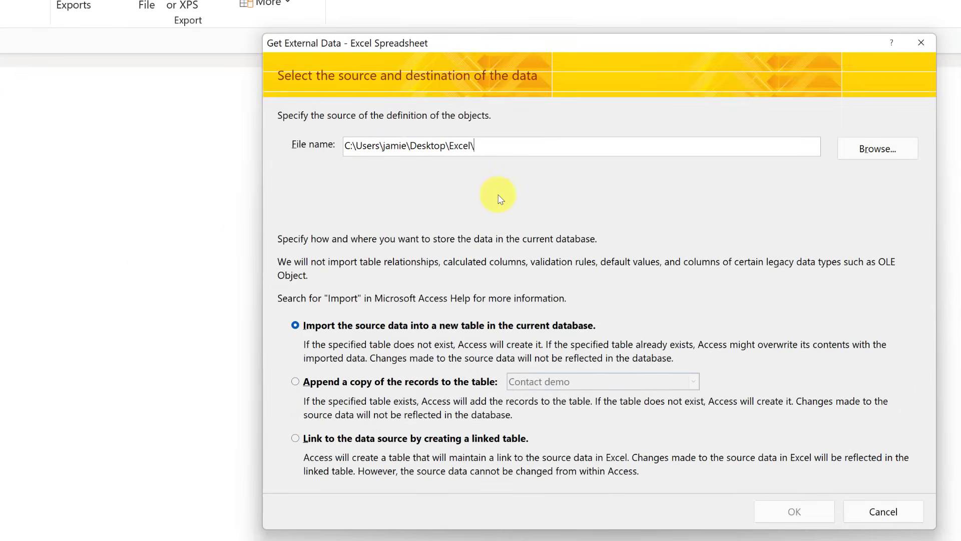
click(885, 155)
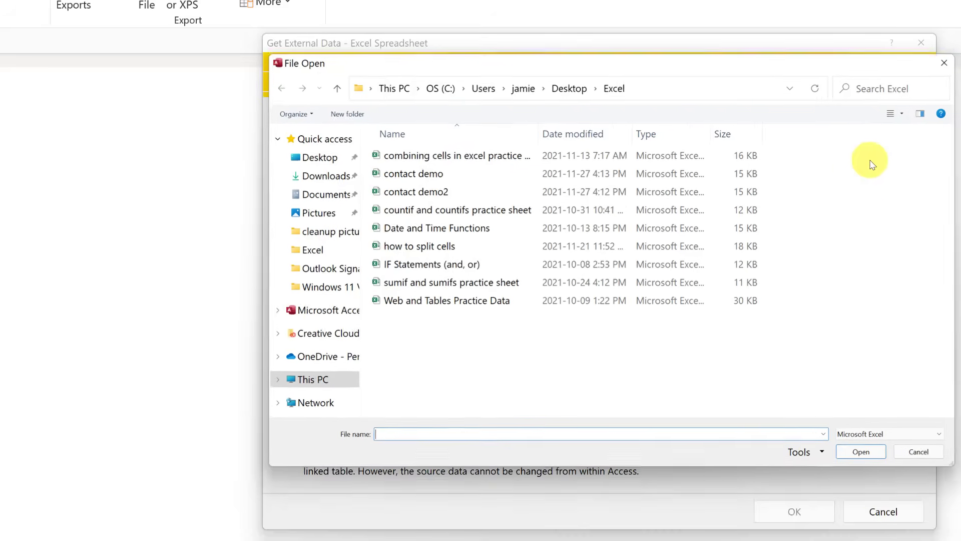
click(413, 175)
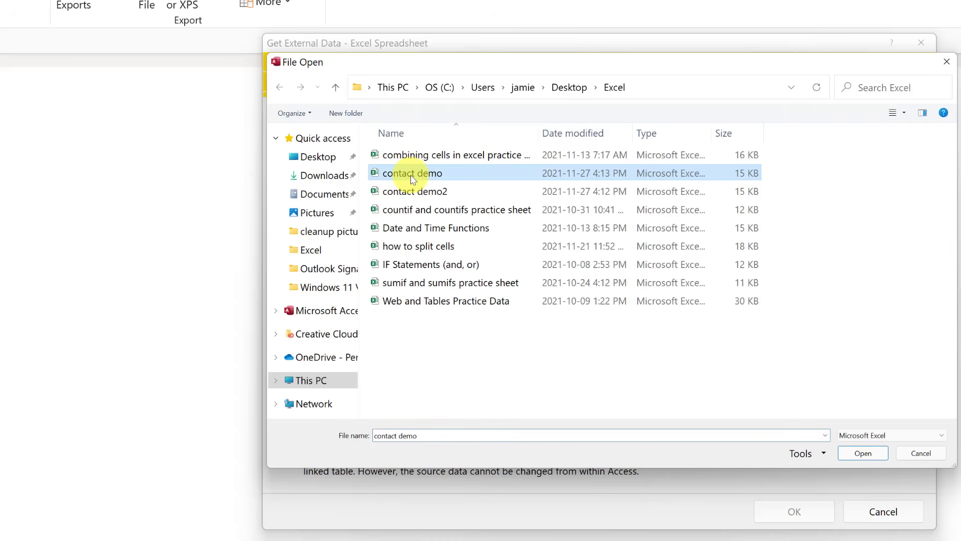
click(861, 455)
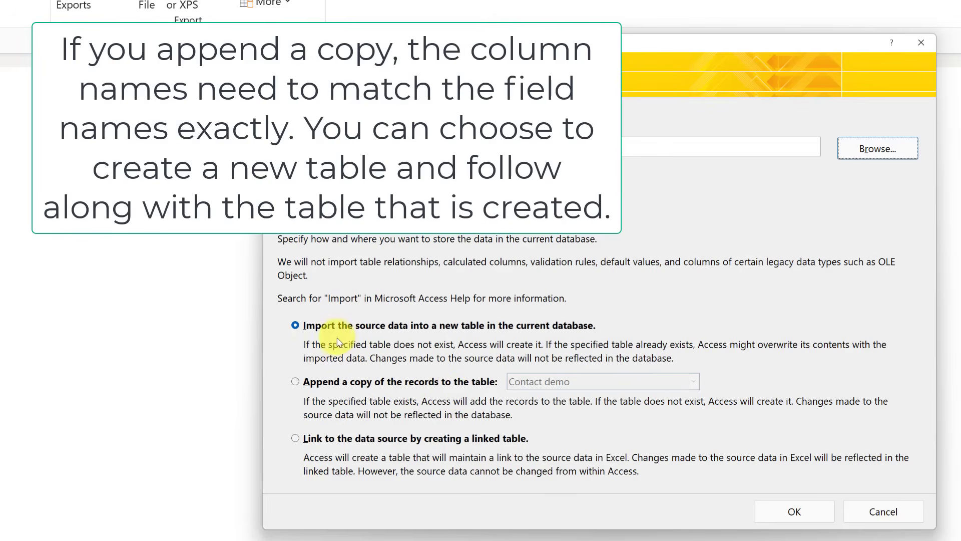
click(296, 382)
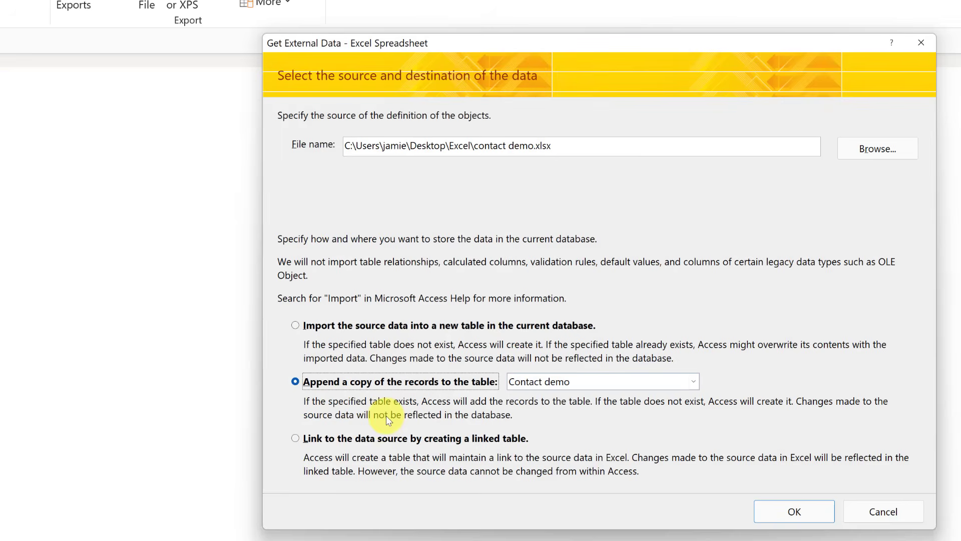
click(694, 382)
click(694, 383)
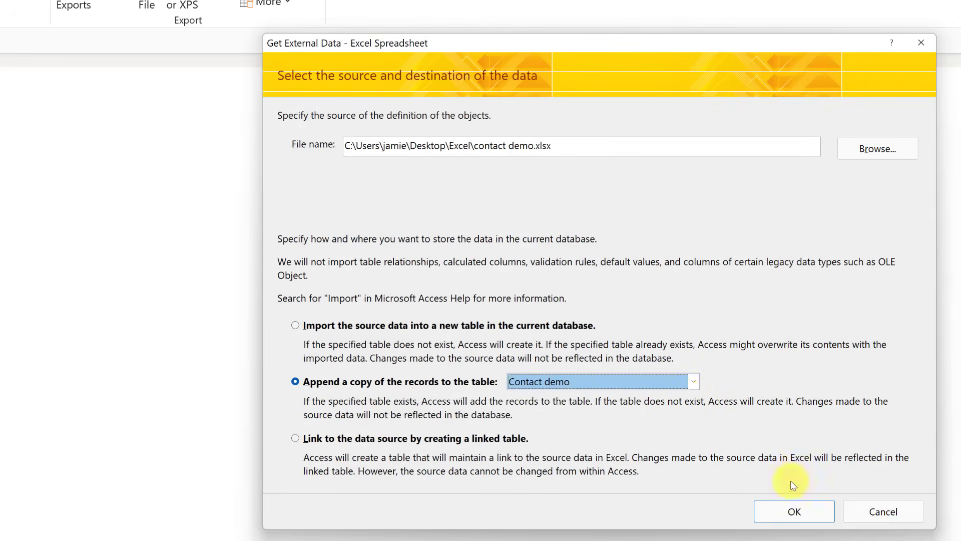
click(796, 512)
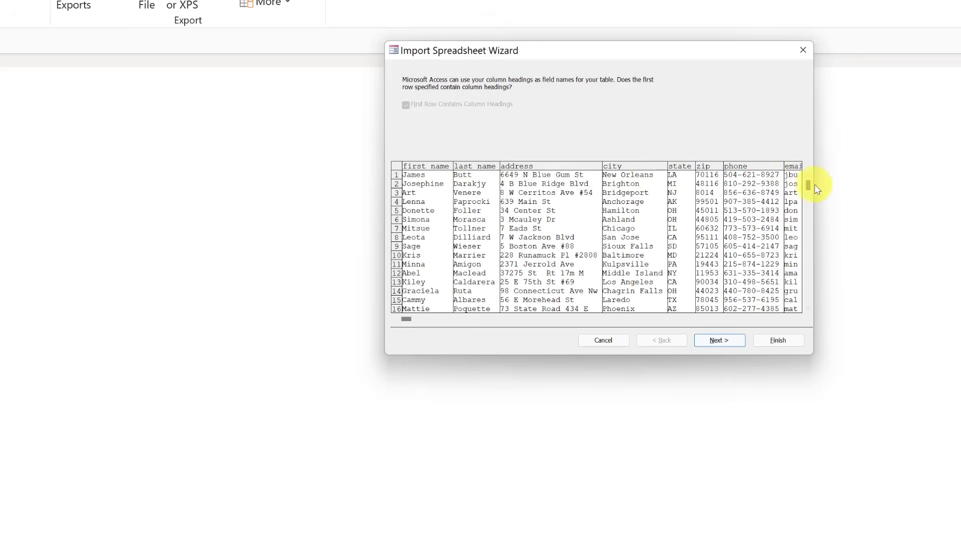
Accept the column headings, finish appending into Contact demo, and close without saving the import steps.
click(728, 341)
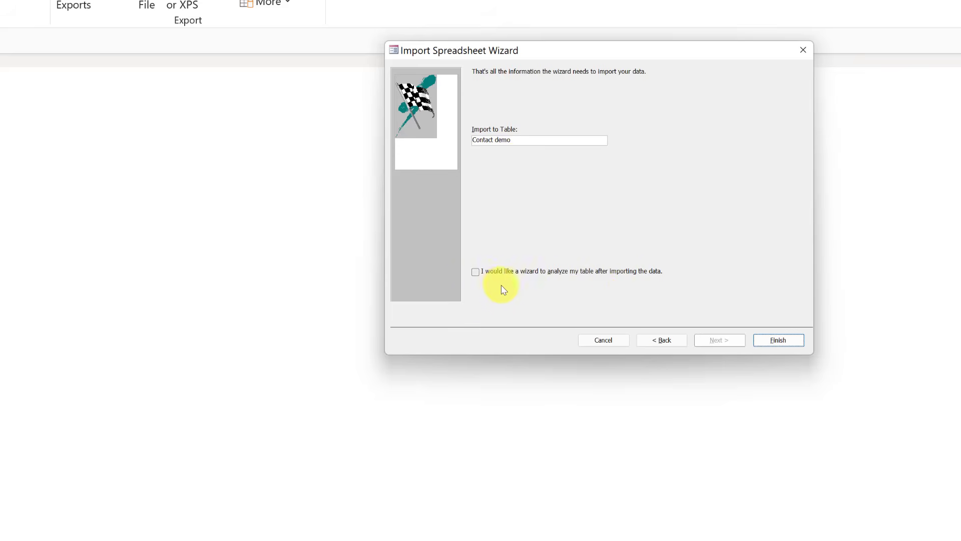
click(776, 341)
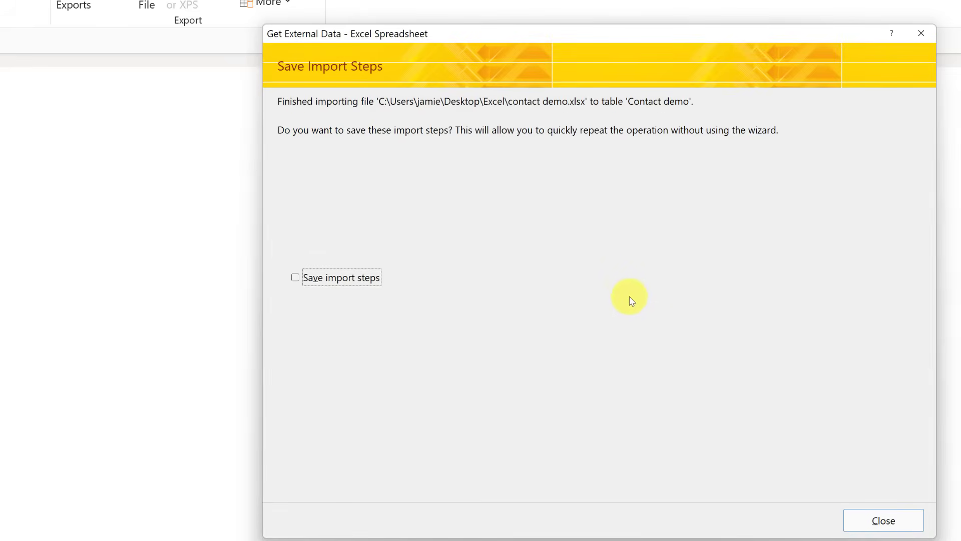
click(893, 522)
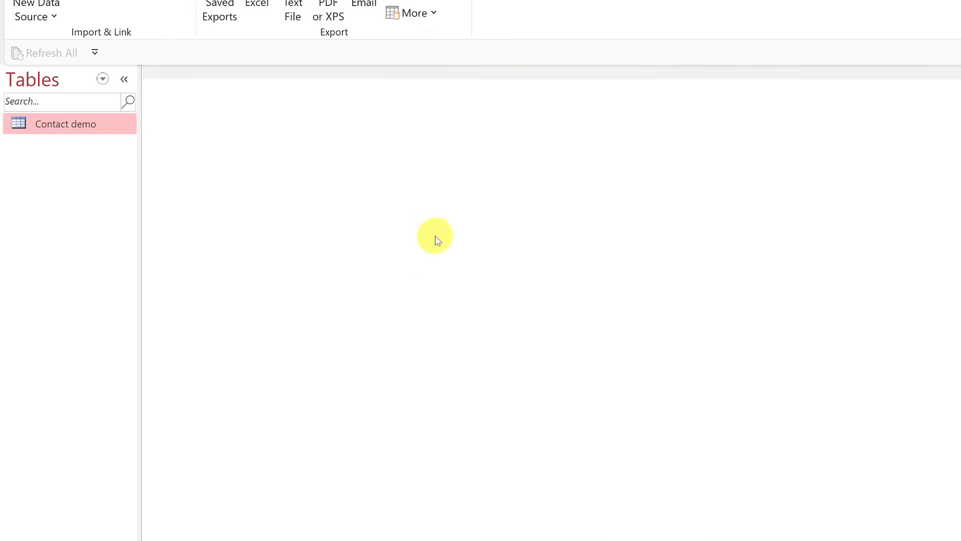
Open the Contact demo datasheet and auto-fit the address and phone columns.
double_click(59, 130)
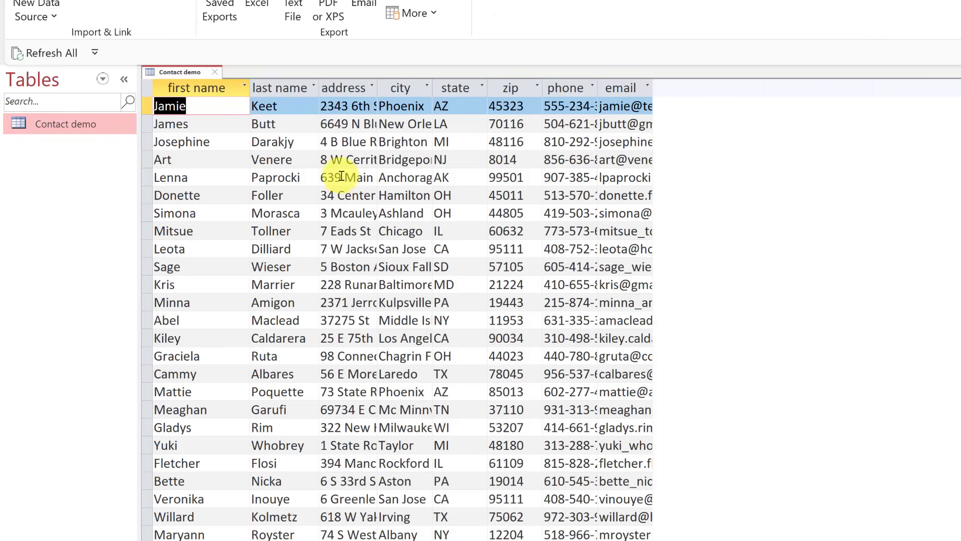
double_click(376, 89)
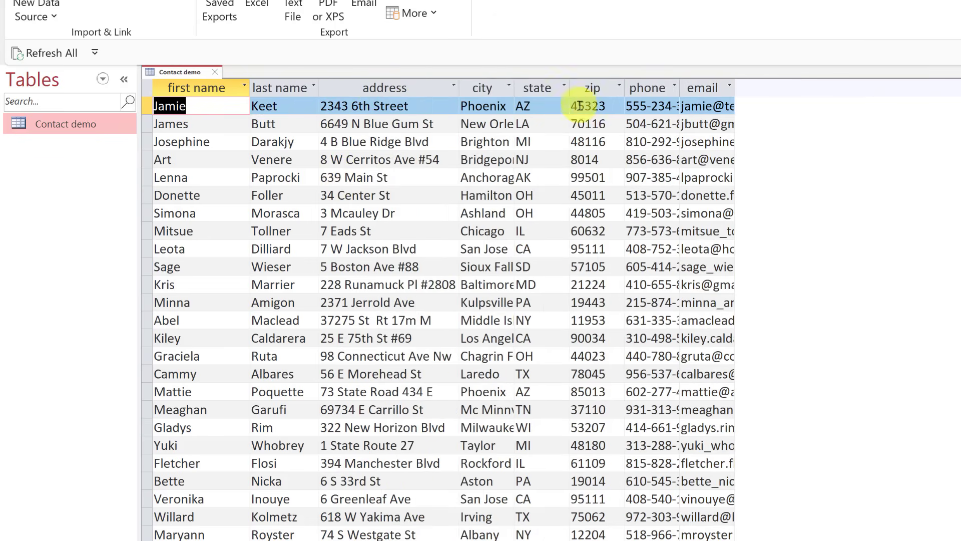
double_click(679, 90)
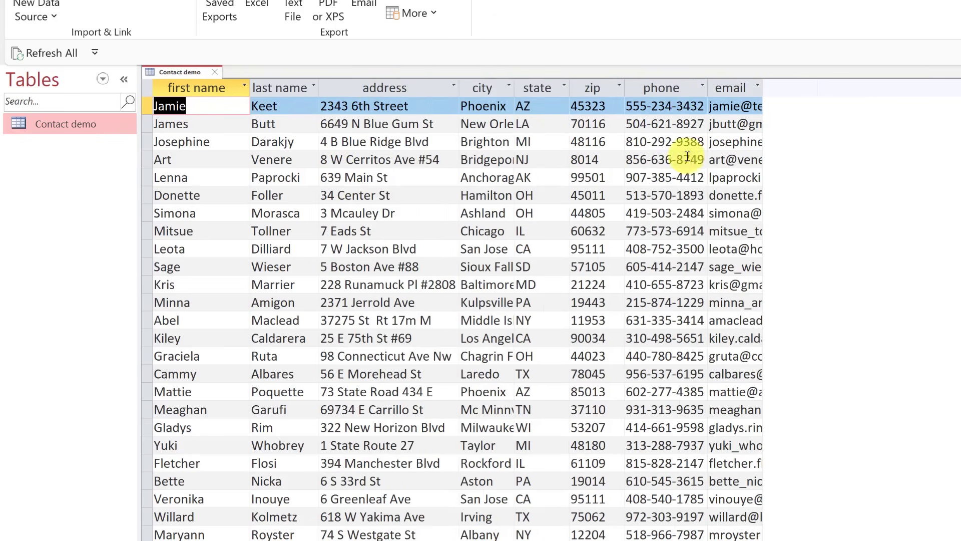
click(758, 87)
key(Escape)
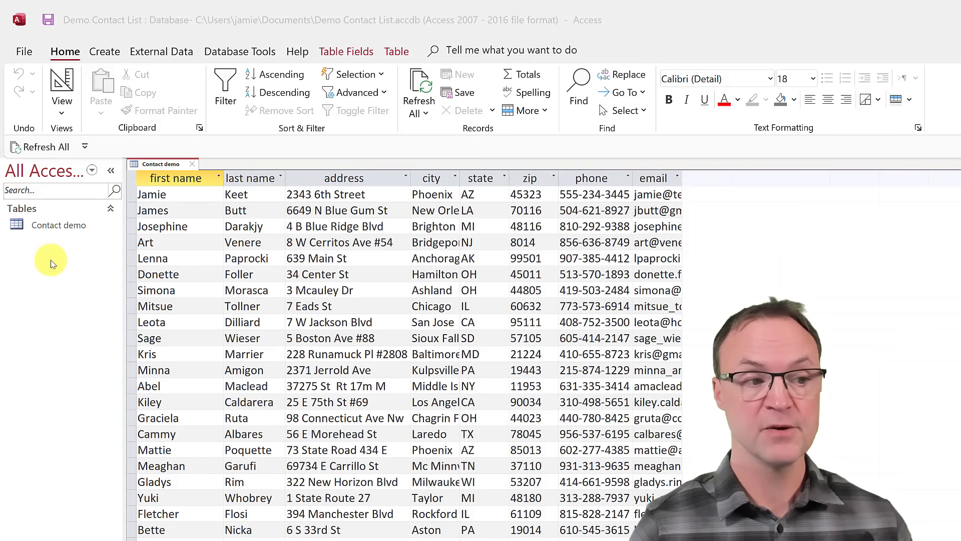
Create a form from the Contact demo table with Create > Form.
click(54, 226)
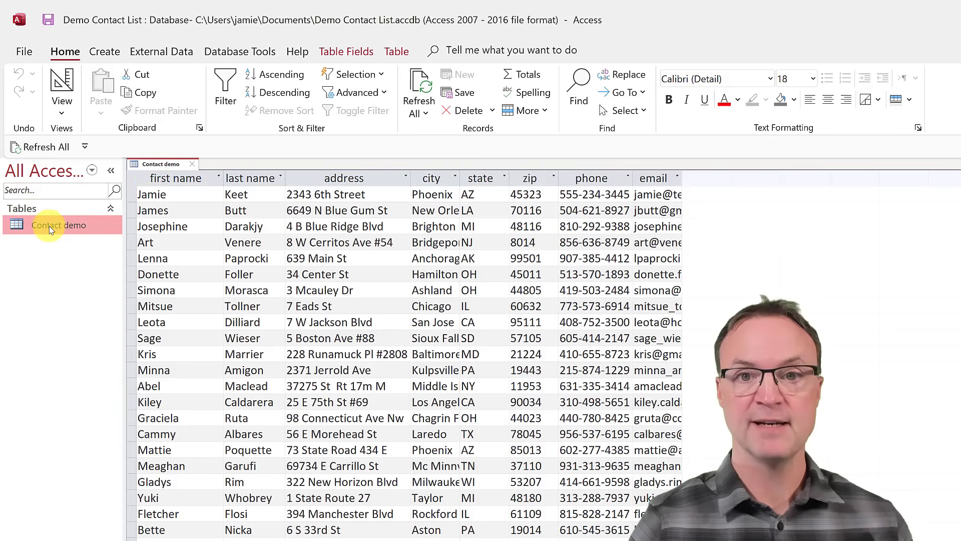
click(105, 51)
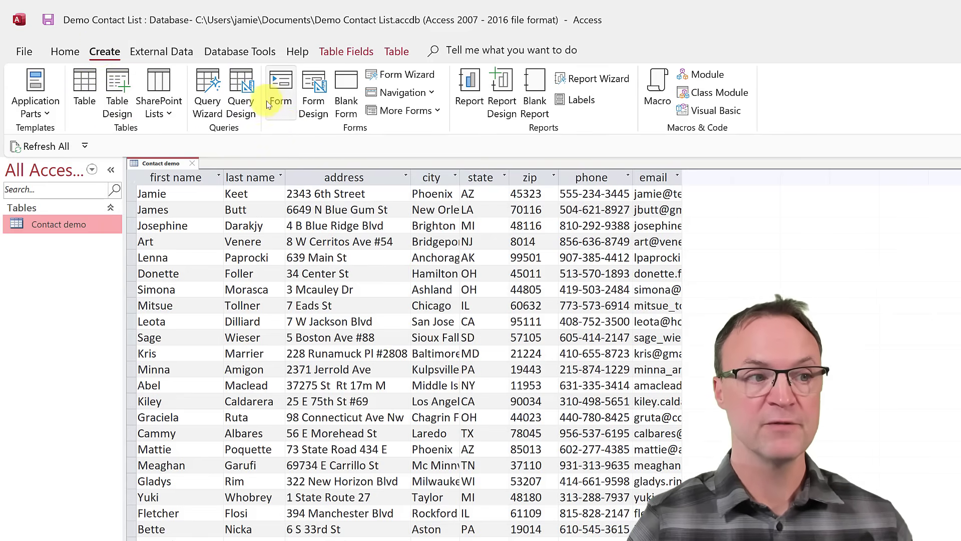
click(281, 89)
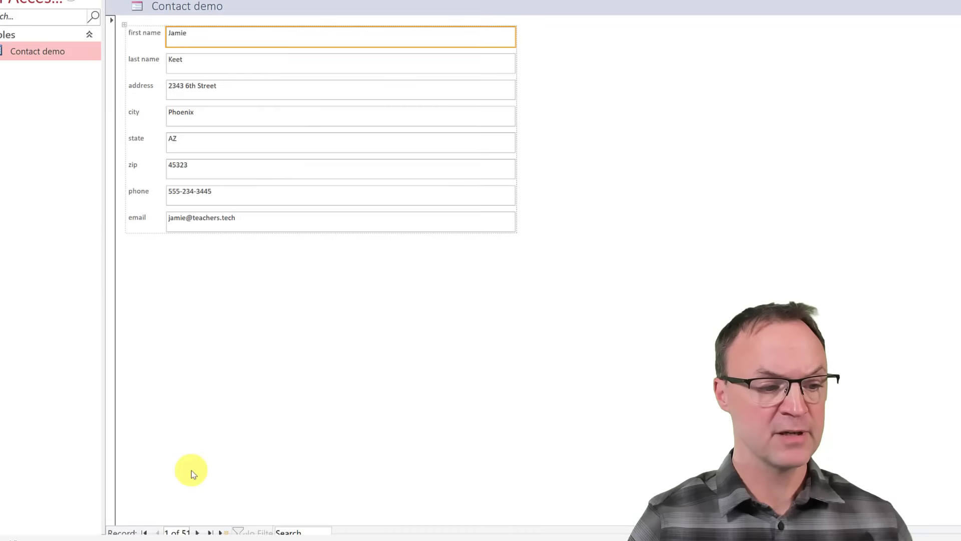
Step forward to the sixth contact record, then start a new blank record.
click(198, 532)
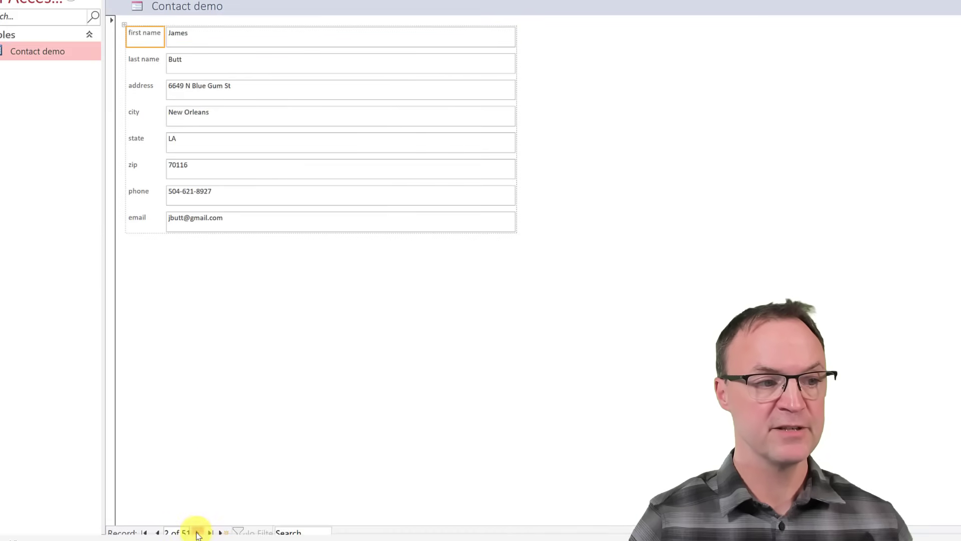
click(198, 533)
click(198, 532)
click(198, 533)
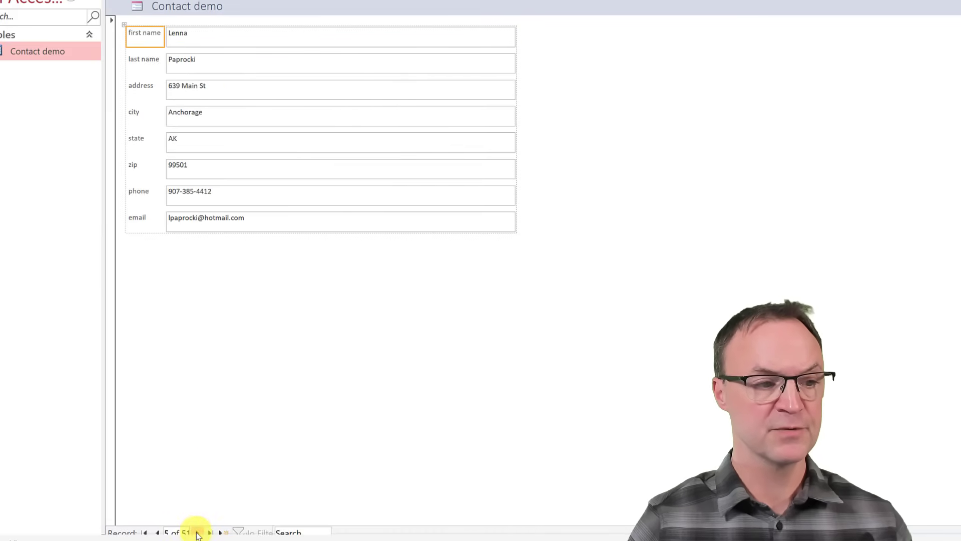
click(197, 532)
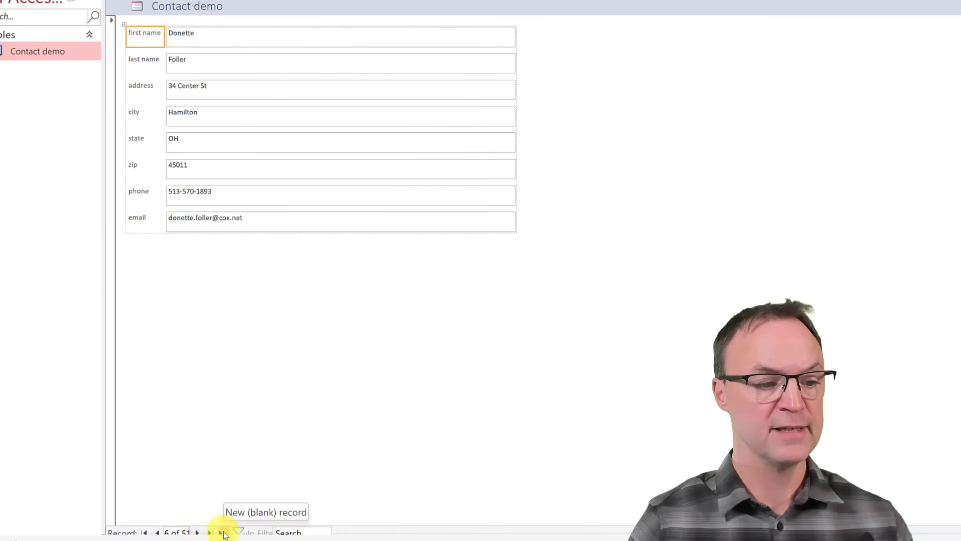
click(224, 533)
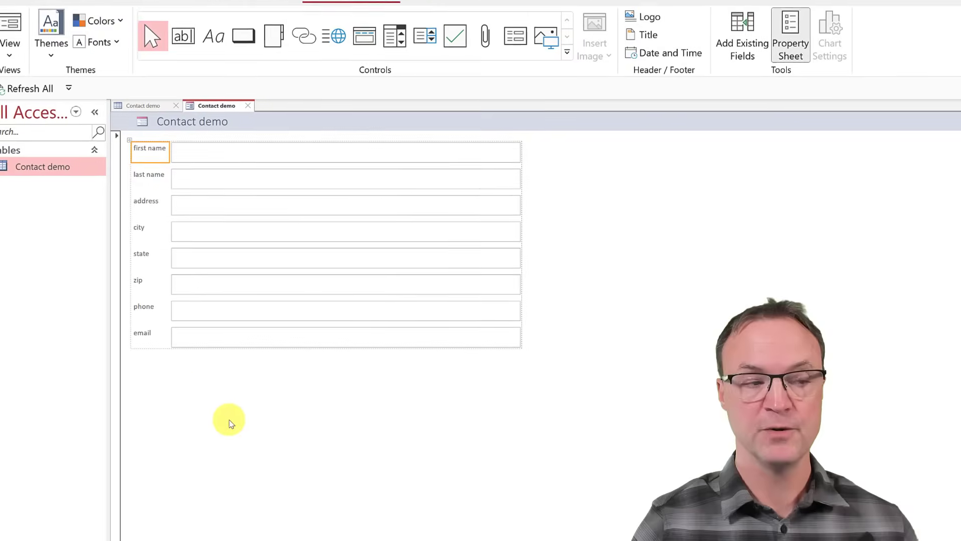
Switch the Contact demo form to Design View and select the first name label.
click(19, 89)
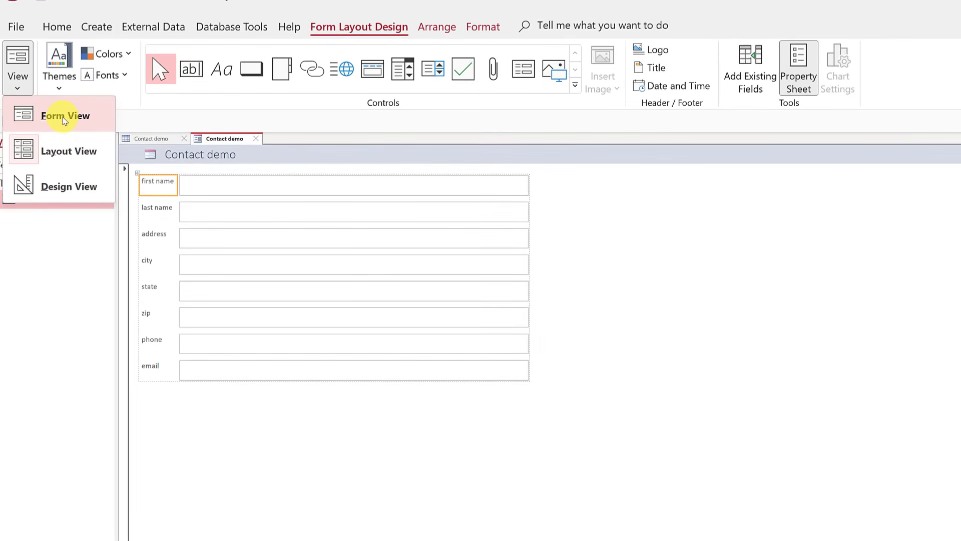
click(84, 186)
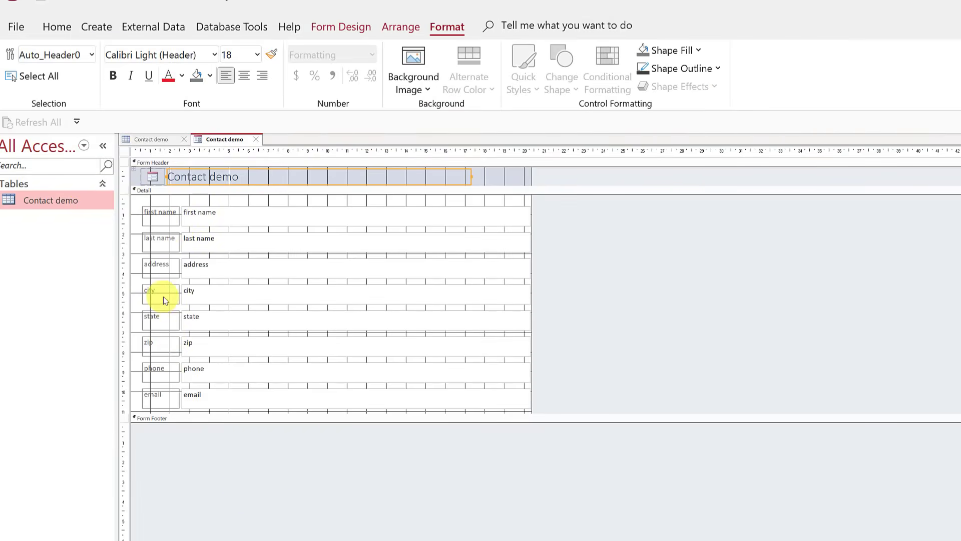
click(155, 214)
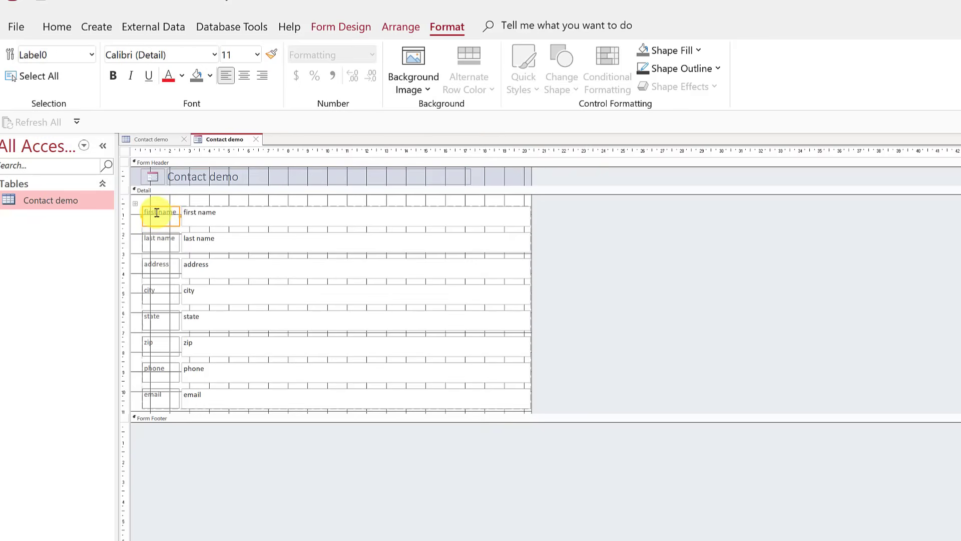
Change the first label's text to 'First Name'.
click(168, 212)
drag(169, 212, 144, 211)
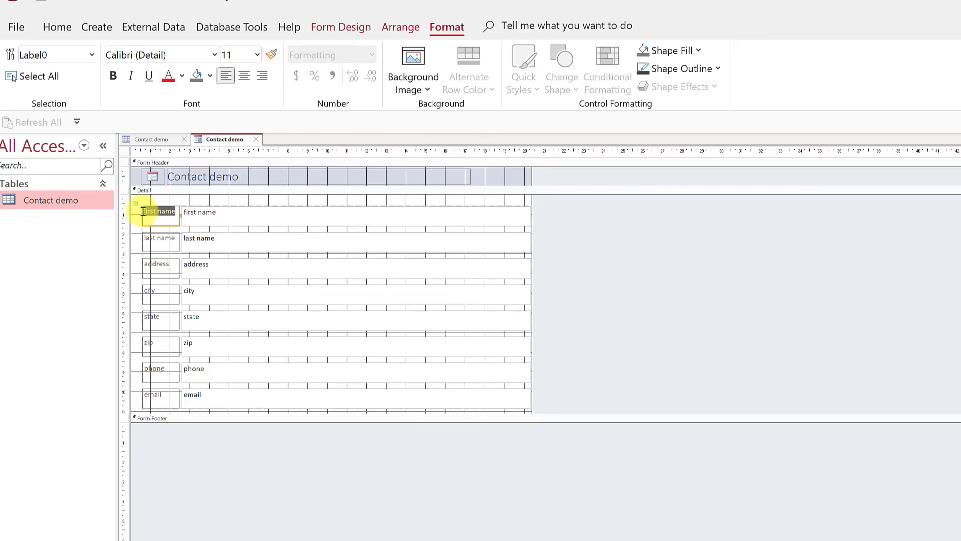
key(BackSpace)
text(first Name)
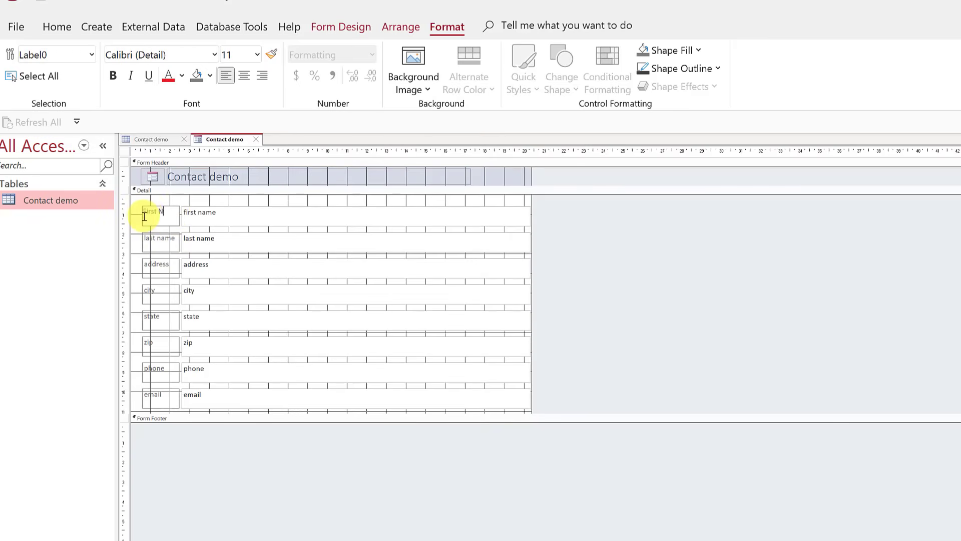
key(Return)
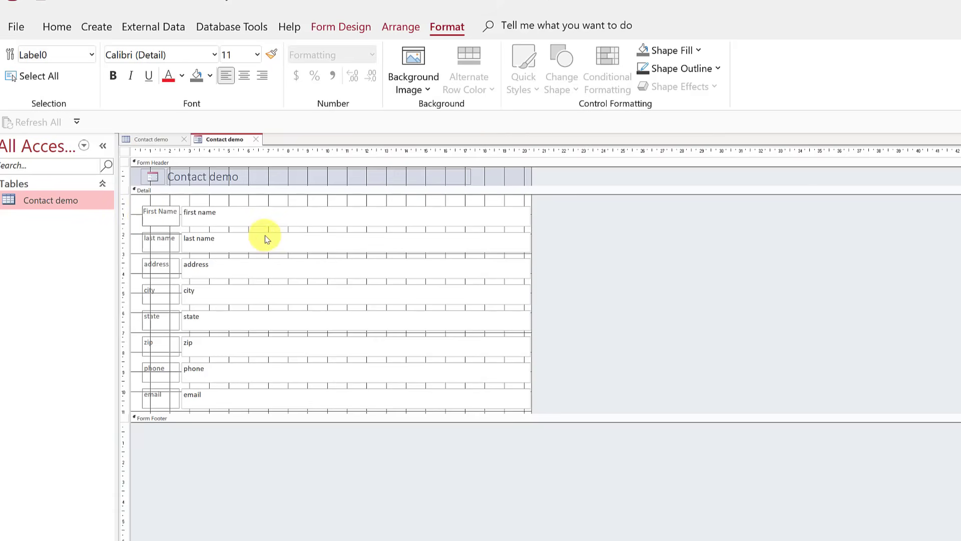
Make the First Name label text bold at font size 12.
click(158, 239)
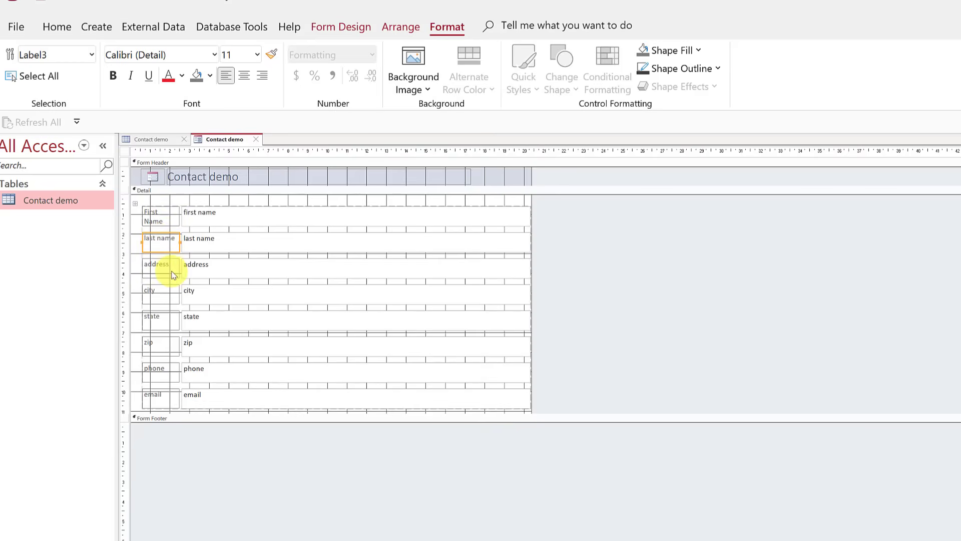
click(233, 219)
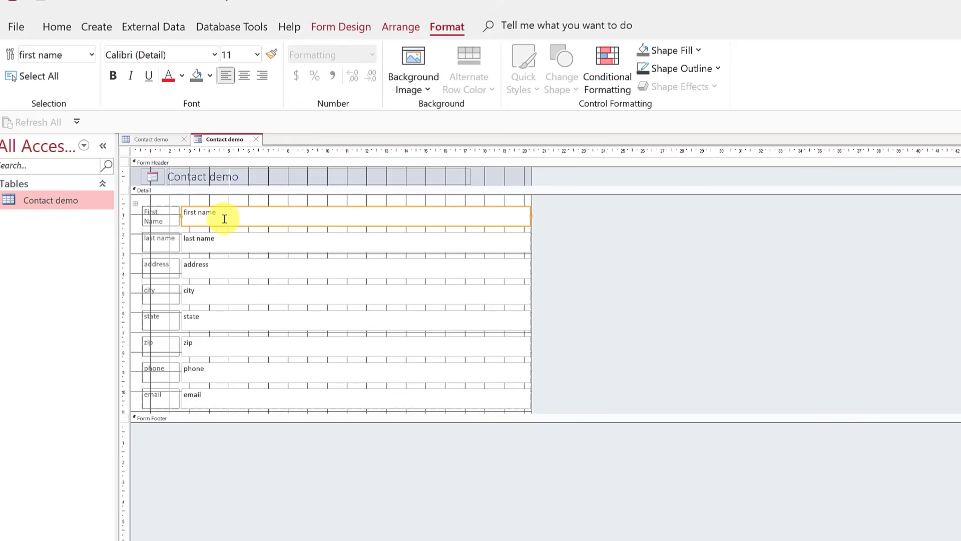
click(166, 221)
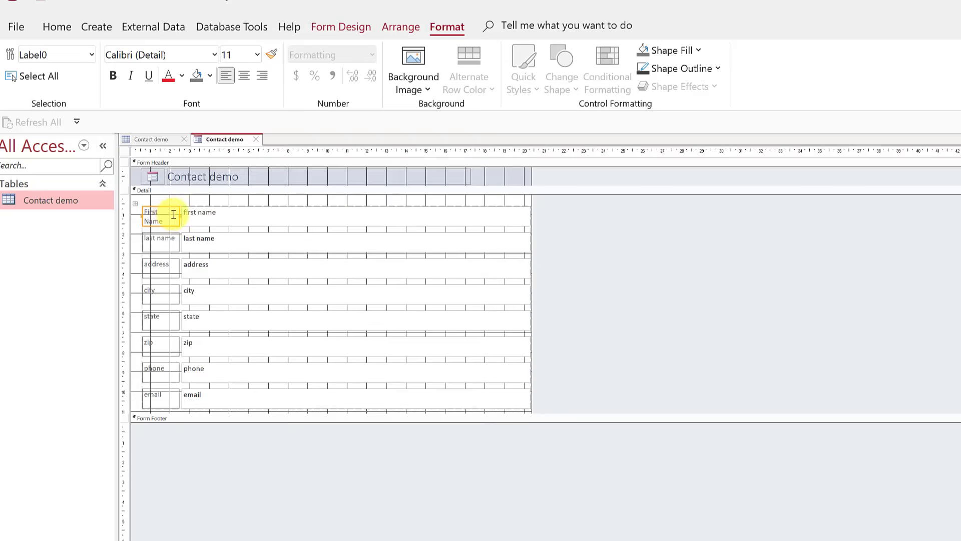
click(163, 219)
drag(175, 212, 144, 208)
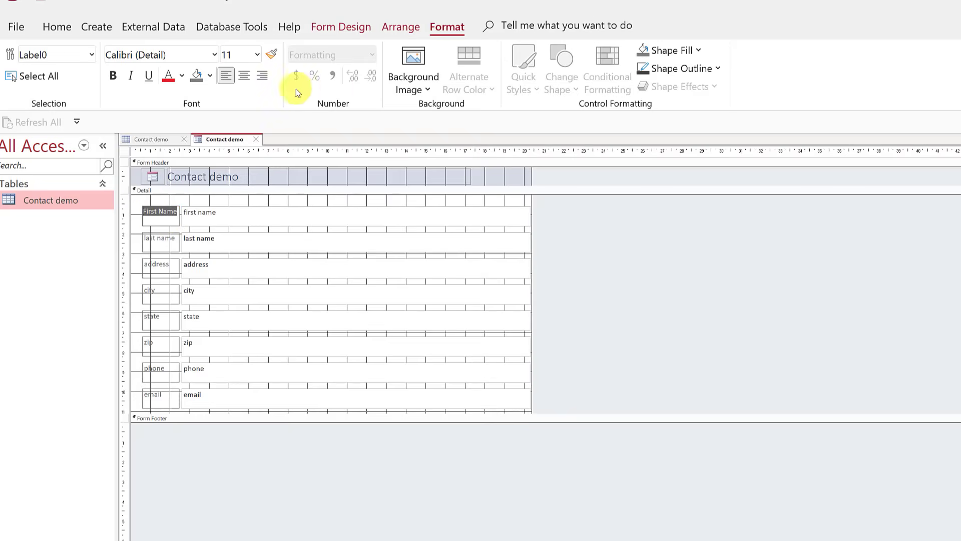
click(56, 25)
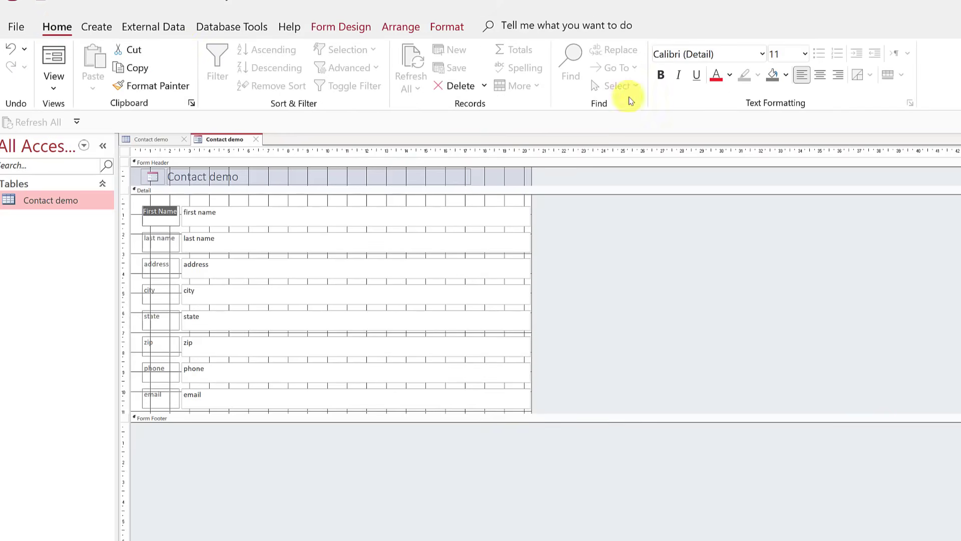
click(660, 75)
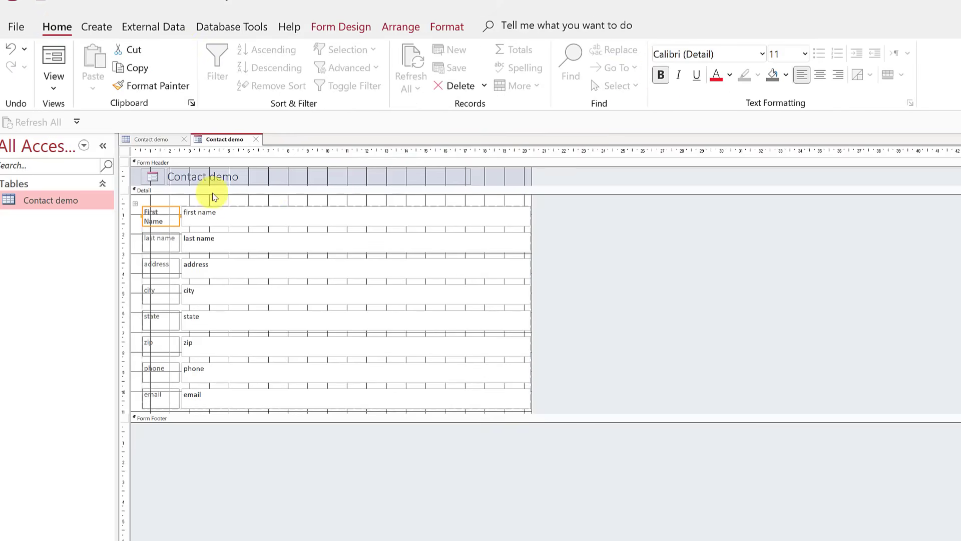
click(805, 53)
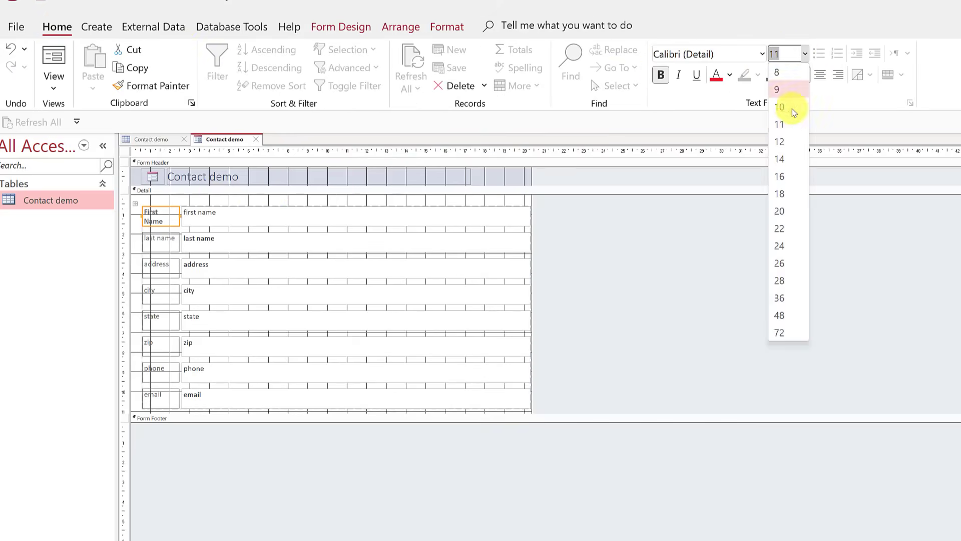
click(782, 142)
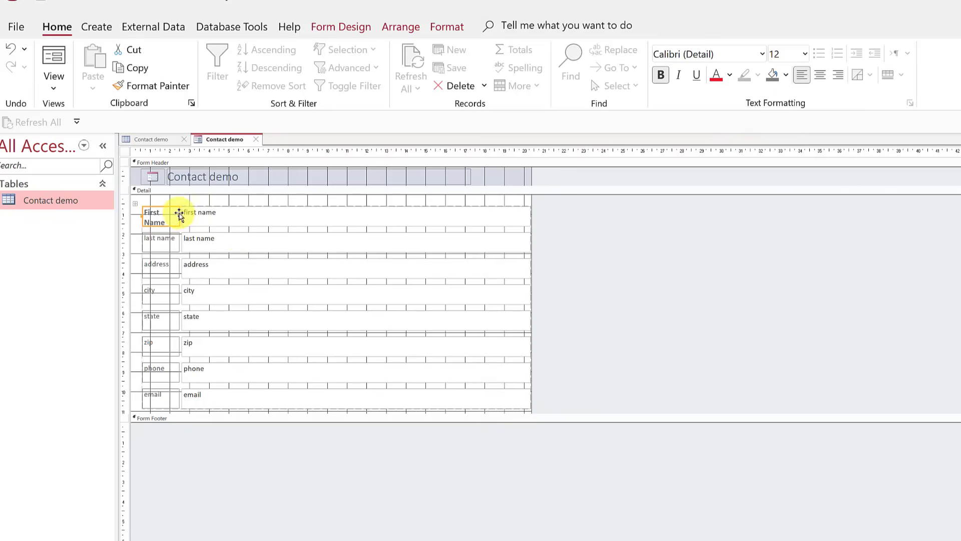
Widen the First Name label column and narrow the form's text boxes.
mouse_move(179, 217)
mouse_down()
mouse_move(212, 216)
mouse_move(180, 218)
mouse_up()
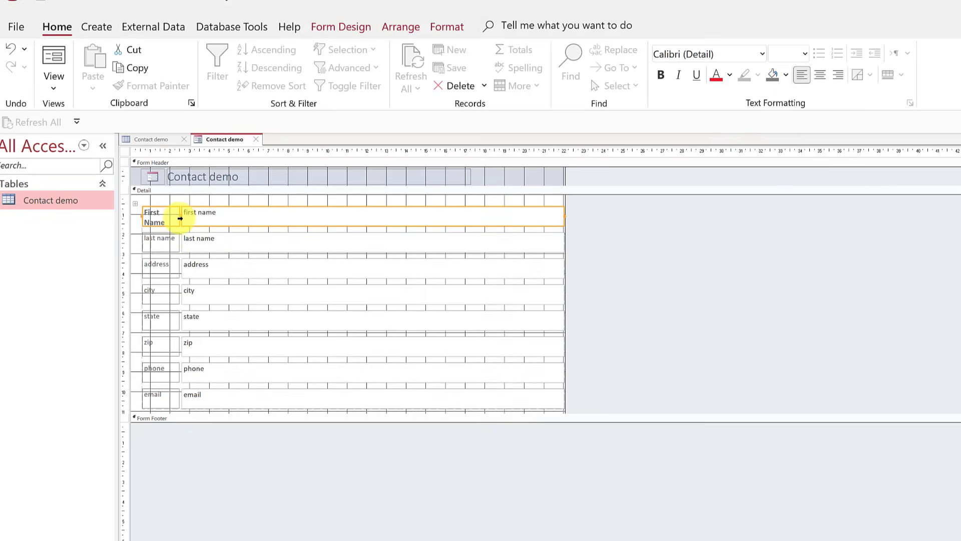
click(170, 216)
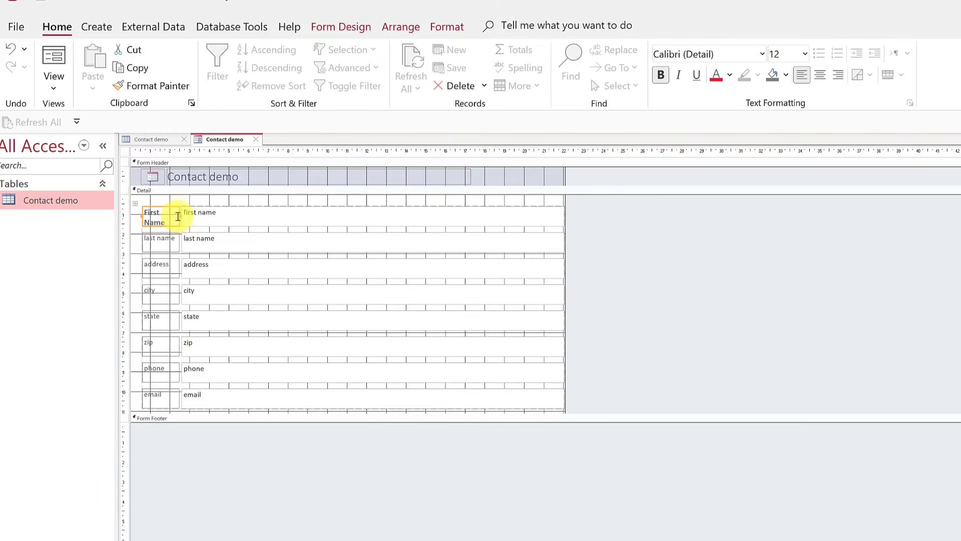
drag(178, 212, 215, 214)
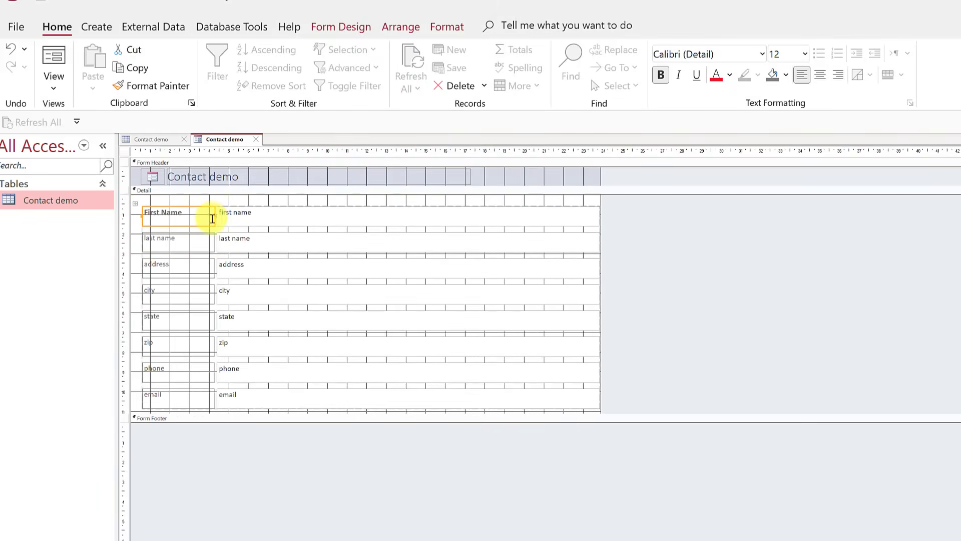
click(435, 221)
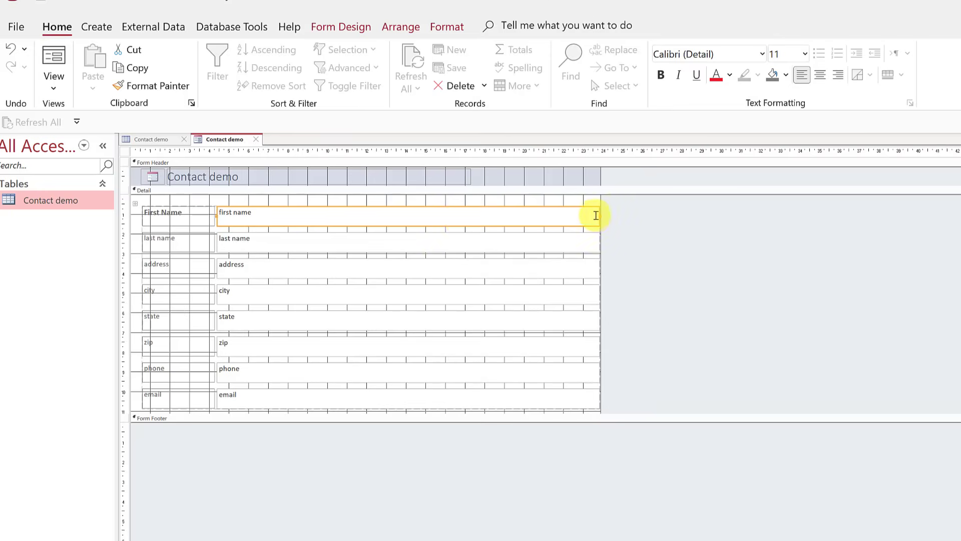
drag(599, 215, 513, 214)
click(536, 283)
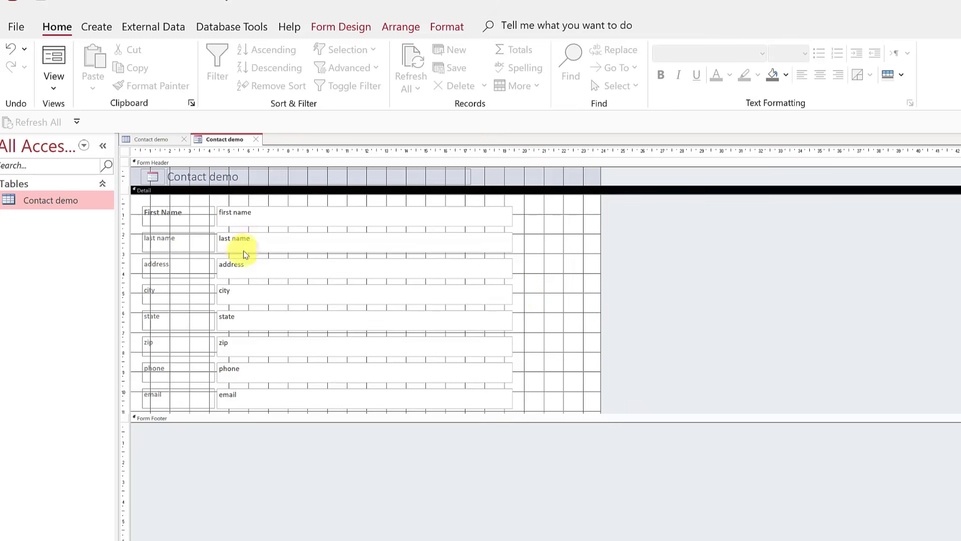
click(354, 27)
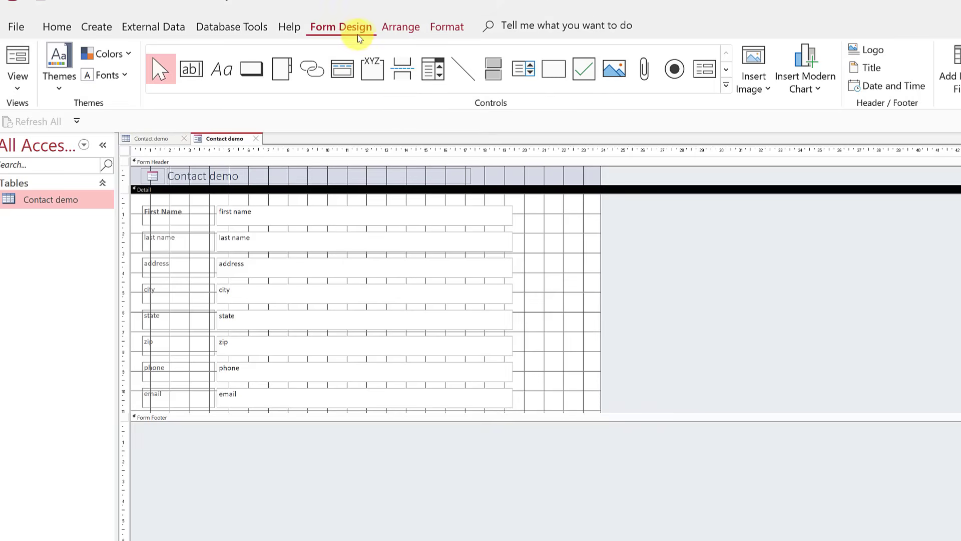
click(436, 28)
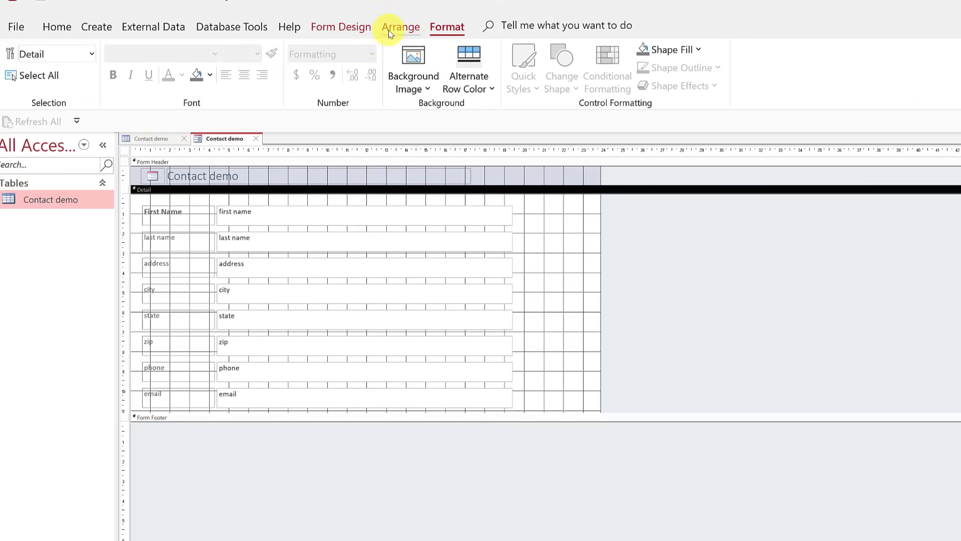
Save the form under the name Contact demo.
right_click(224, 142)
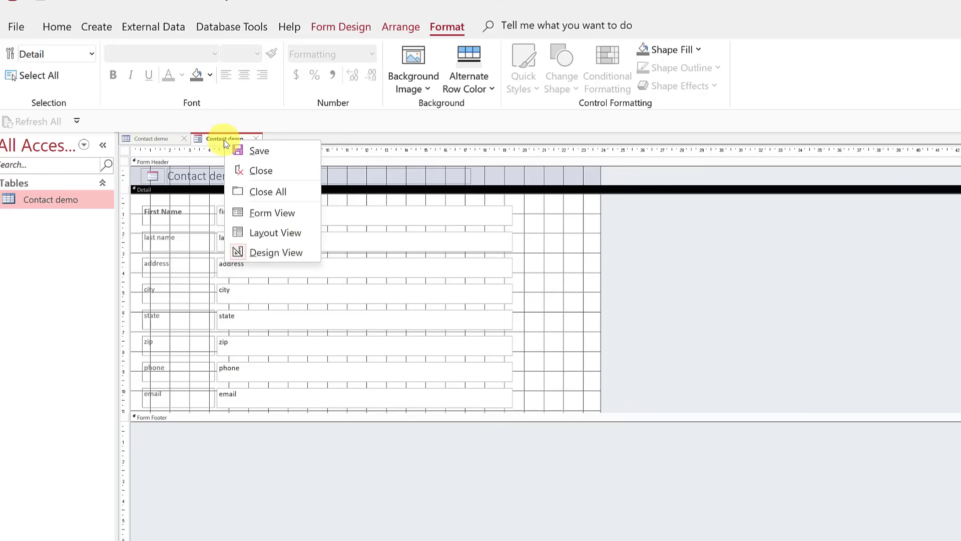
click(236, 151)
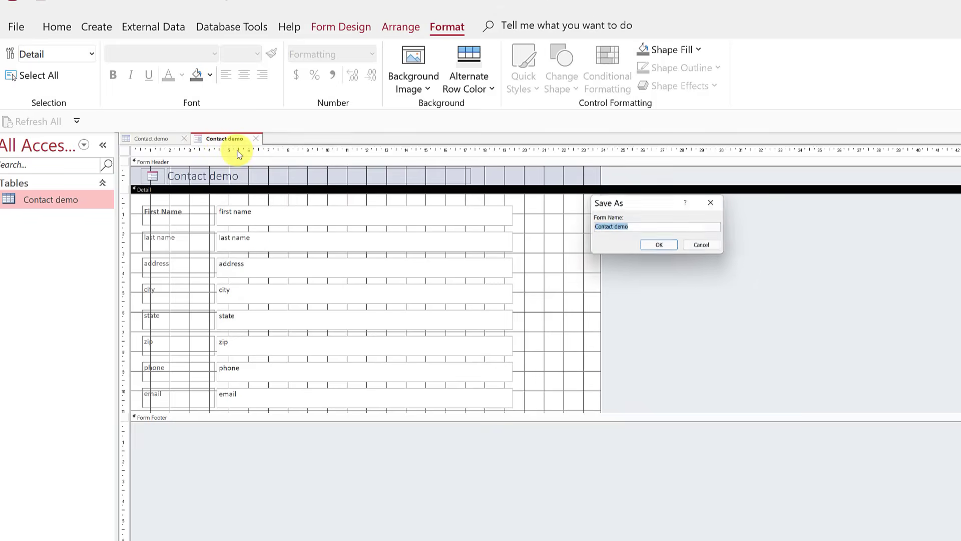
click(660, 245)
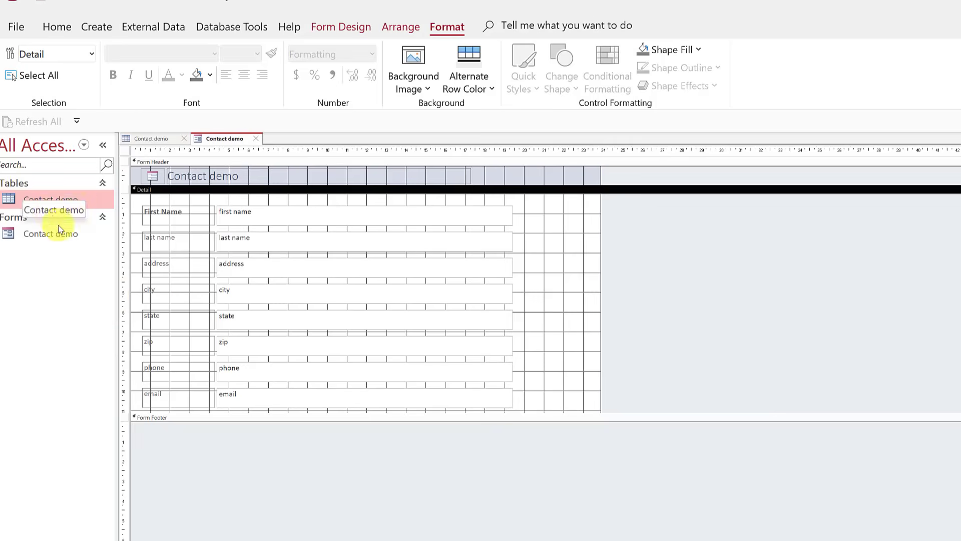
Set the navigation pane to show All Access Objects, keeping the form in design.
click(83, 146)
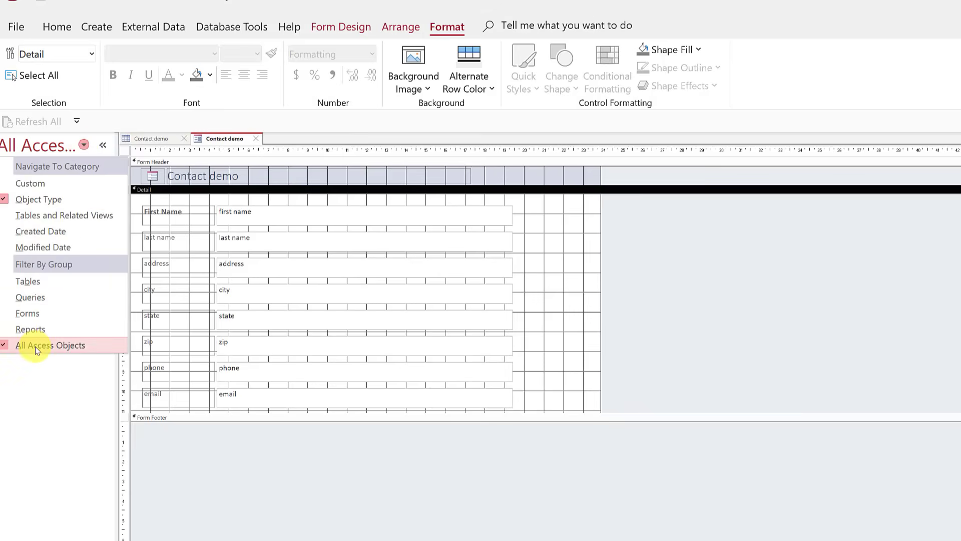
click(40, 281)
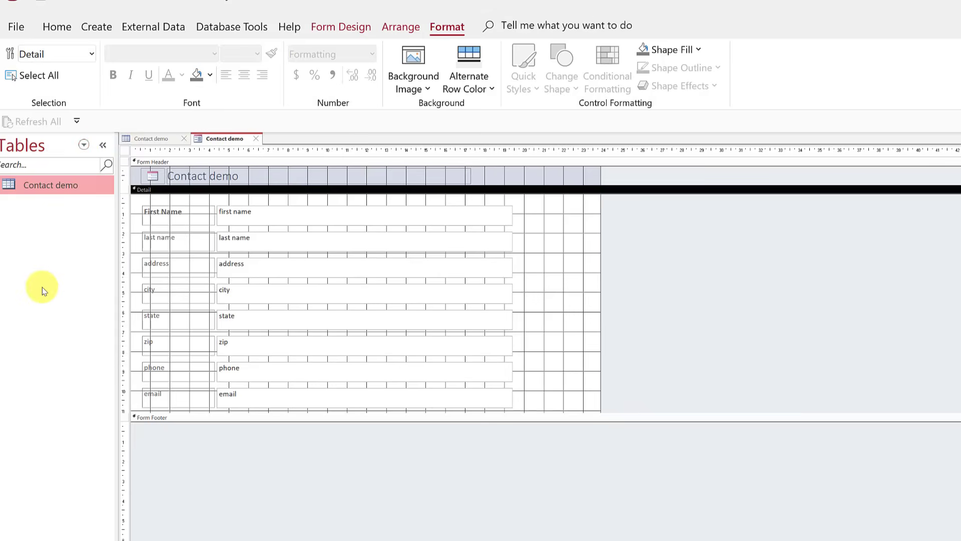
click(83, 145)
click(45, 343)
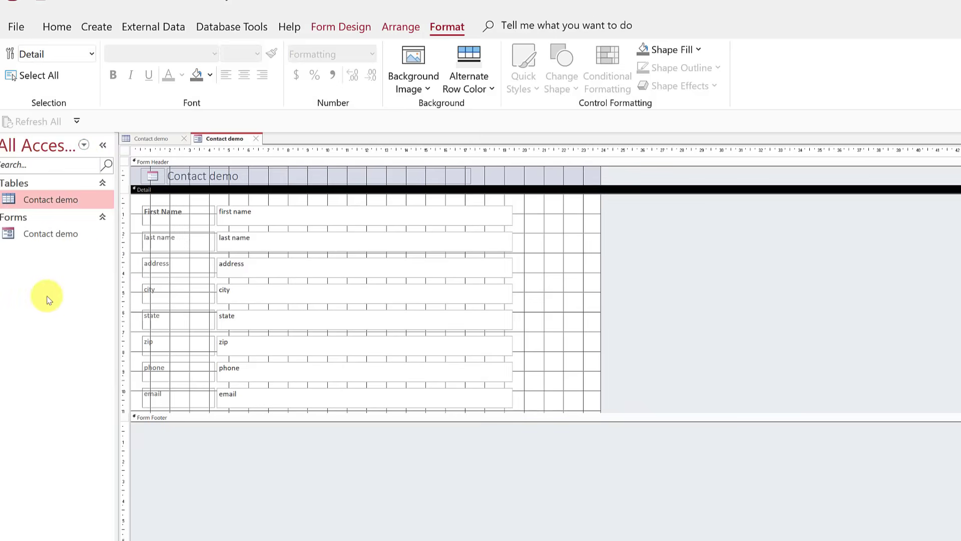
click(155, 141)
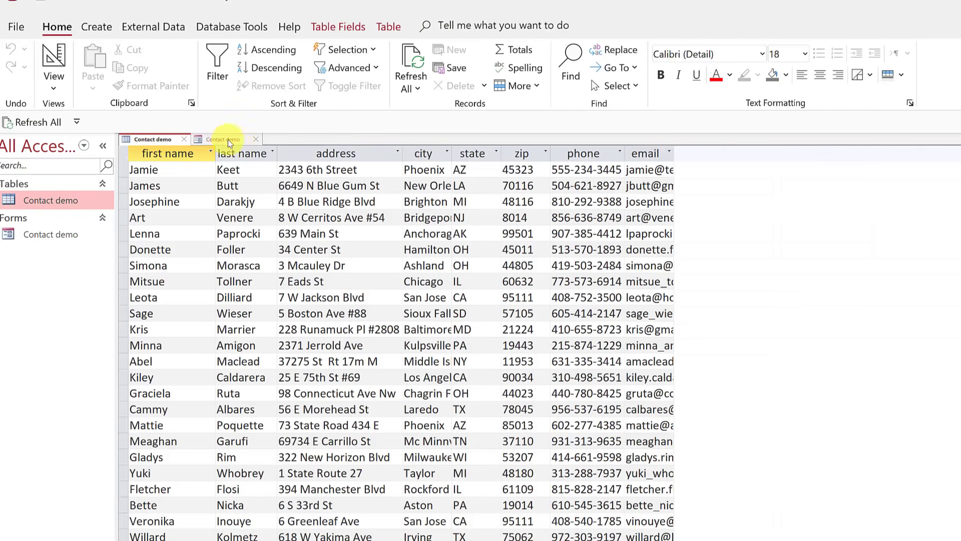
click(230, 140)
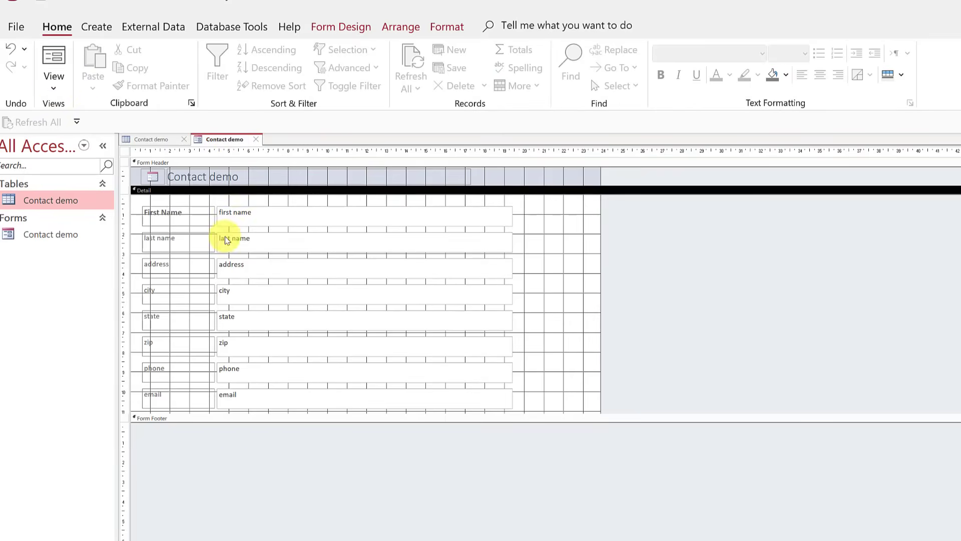
Switch the Contact demo form to Form View and check the first records.
click(54, 90)
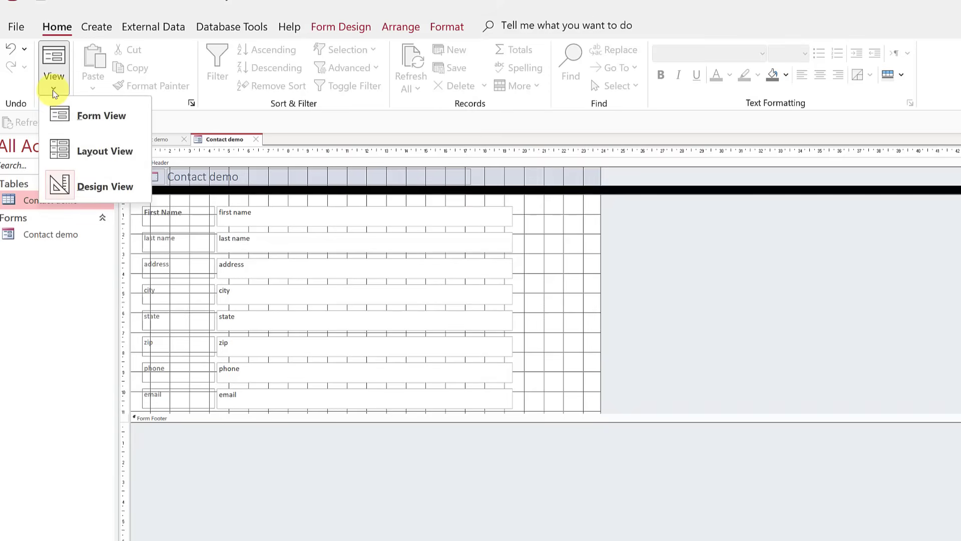
click(100, 118)
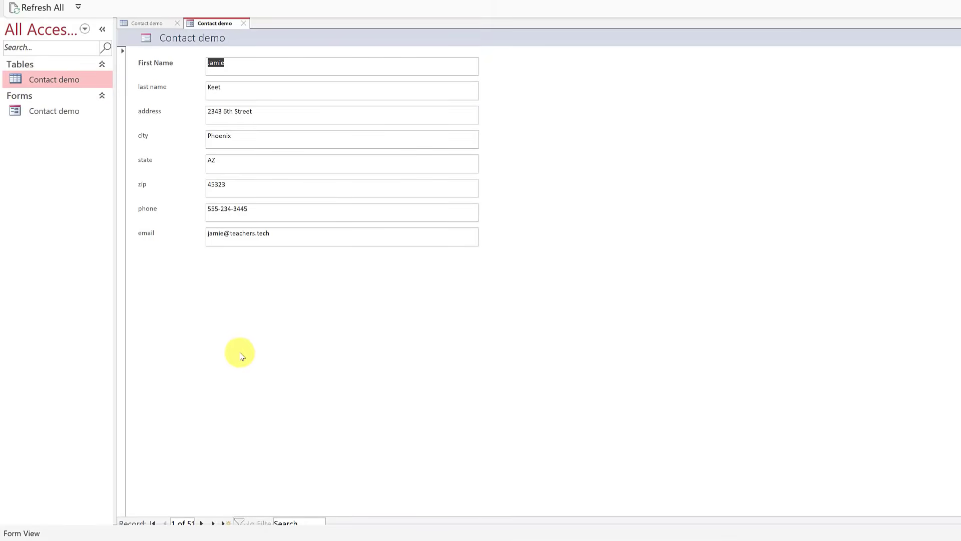
click(261, 215)
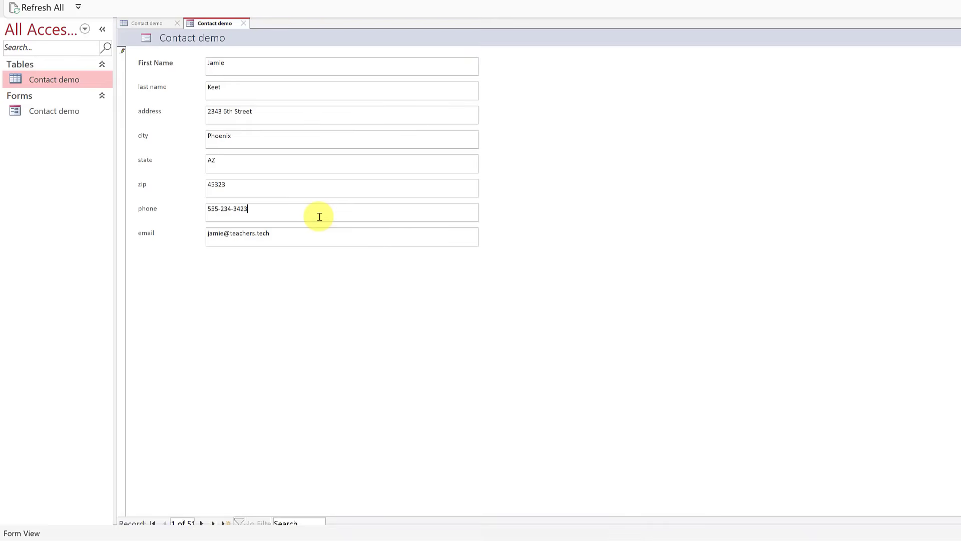
click(202, 523)
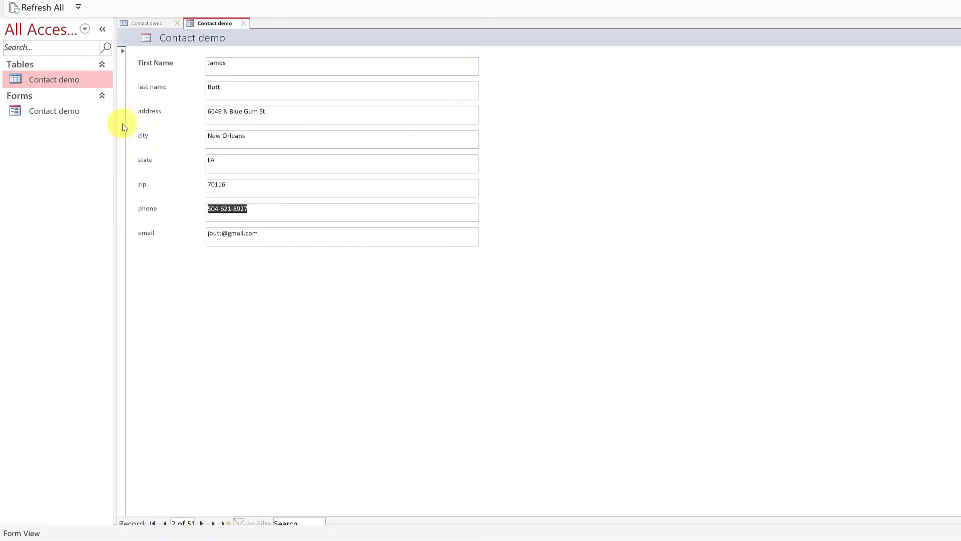
click(145, 23)
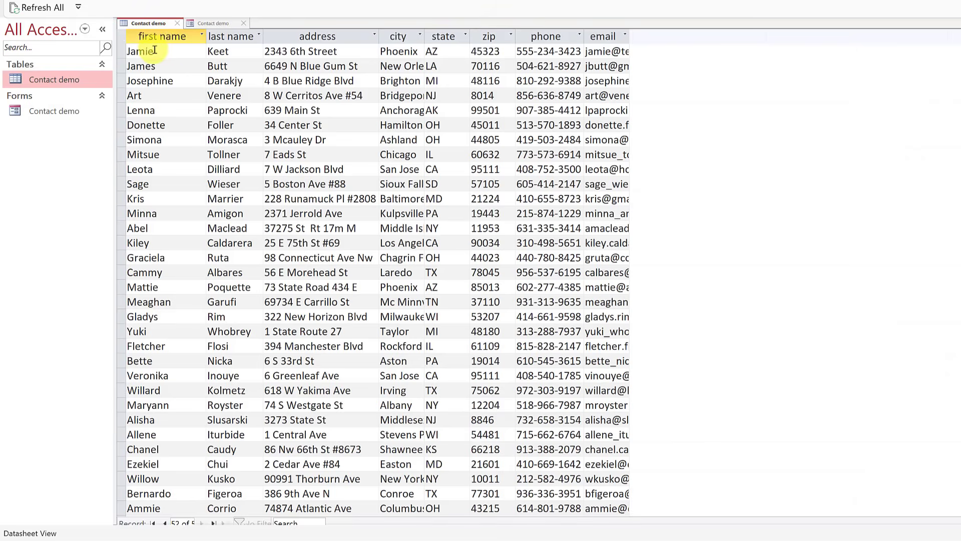
click(212, 24)
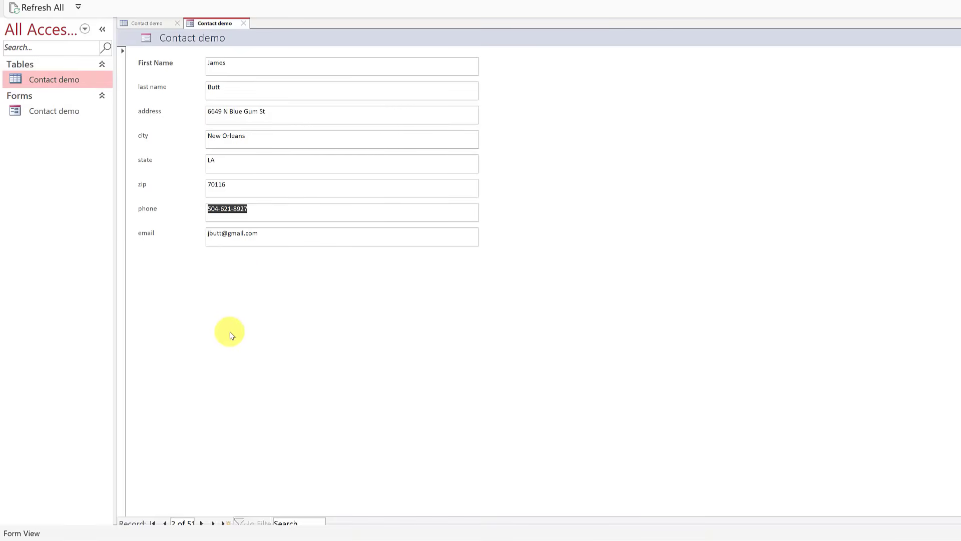
Step forward four records, then jump to the last of the 51 records.
click(202, 523)
click(202, 523)
click(202, 523)
click(202, 523)
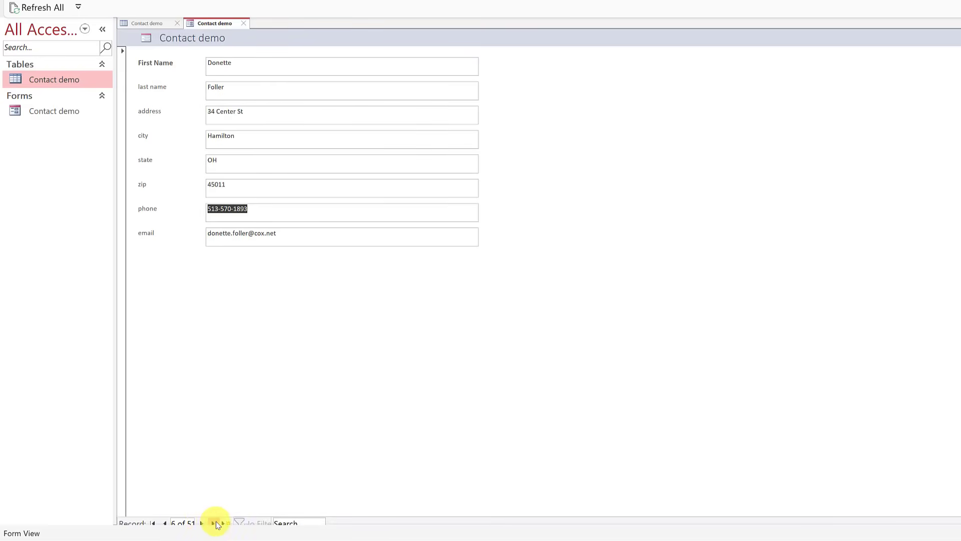
click(214, 523)
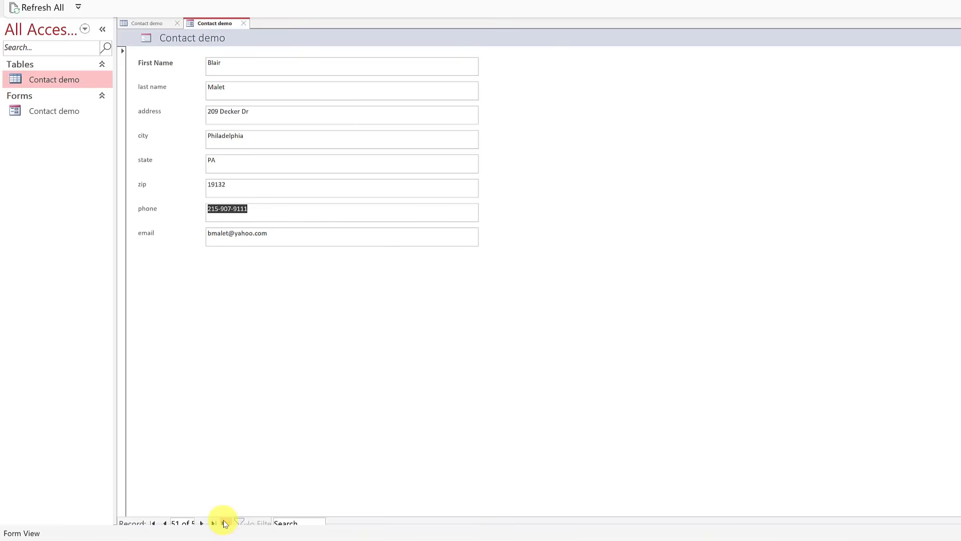
Add a new contact record with first name 'TomBrady'.
click(224, 523)
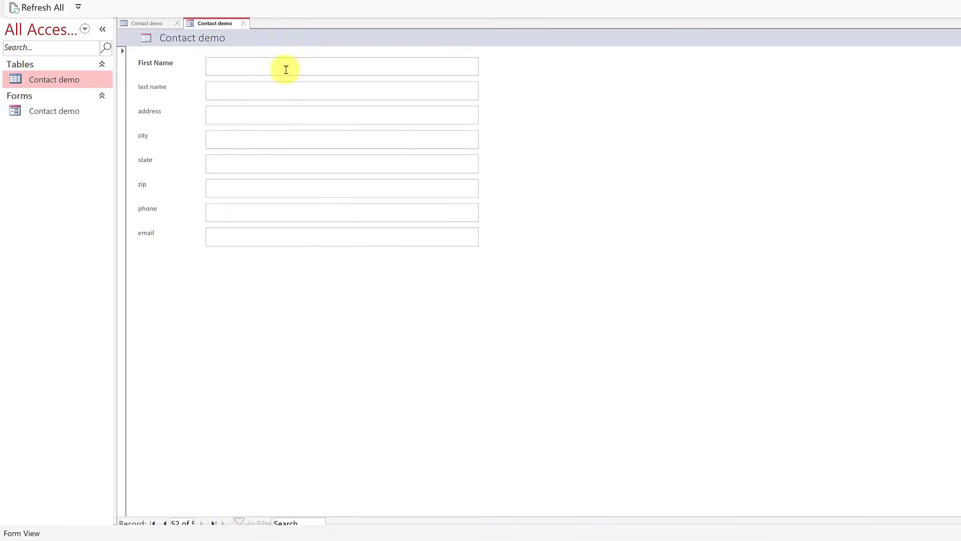
click(265, 66)
text(Tom)
text(Brady)
click(243, 140)
click(204, 523)
click(164, 523)
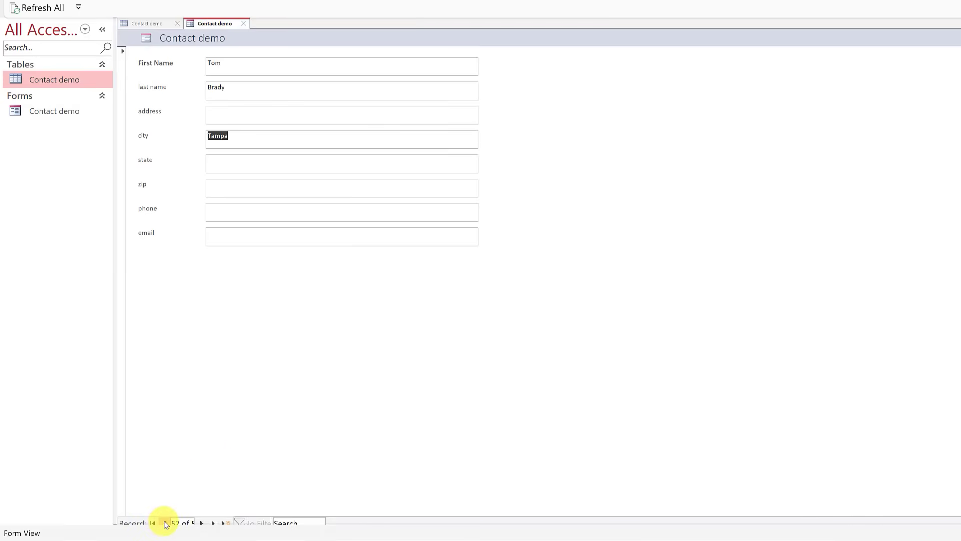
Add another record with last name 'Bledsoe', then step back to record 51.
click(227, 523)
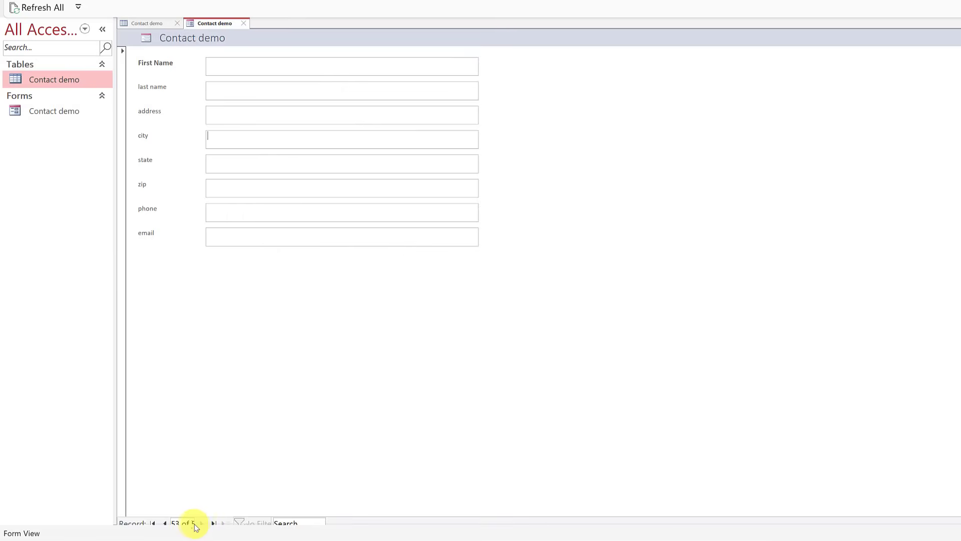
click(237, 70)
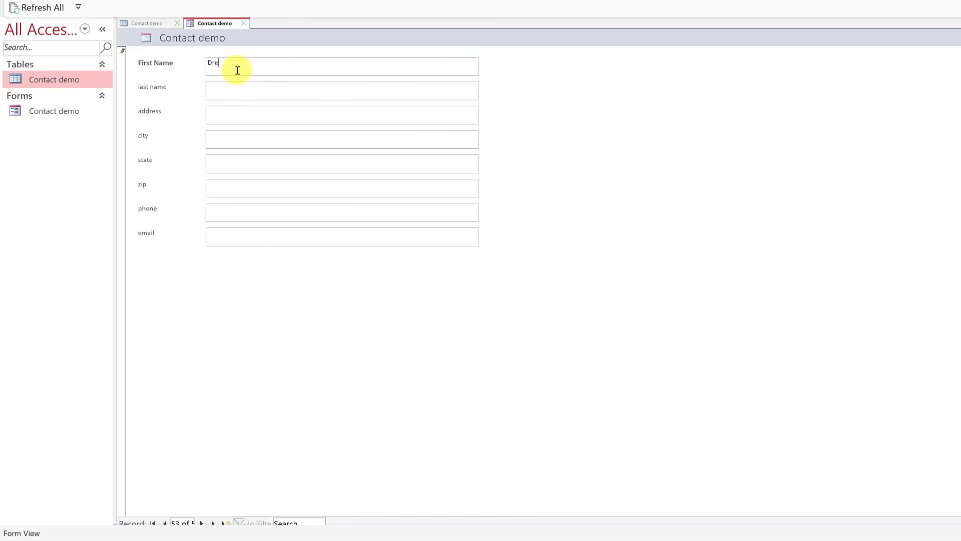
click(243, 94)
text(Bledsoe)
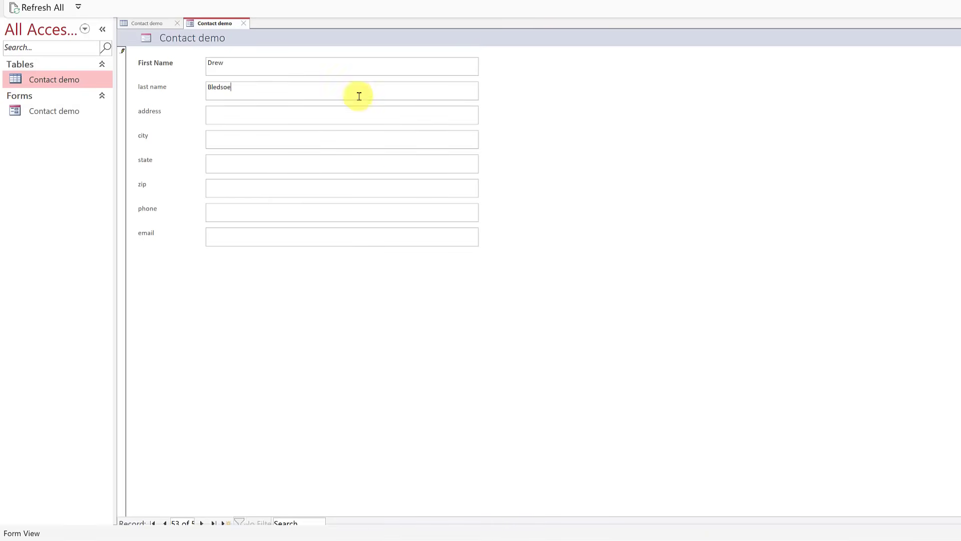
click(256, 162)
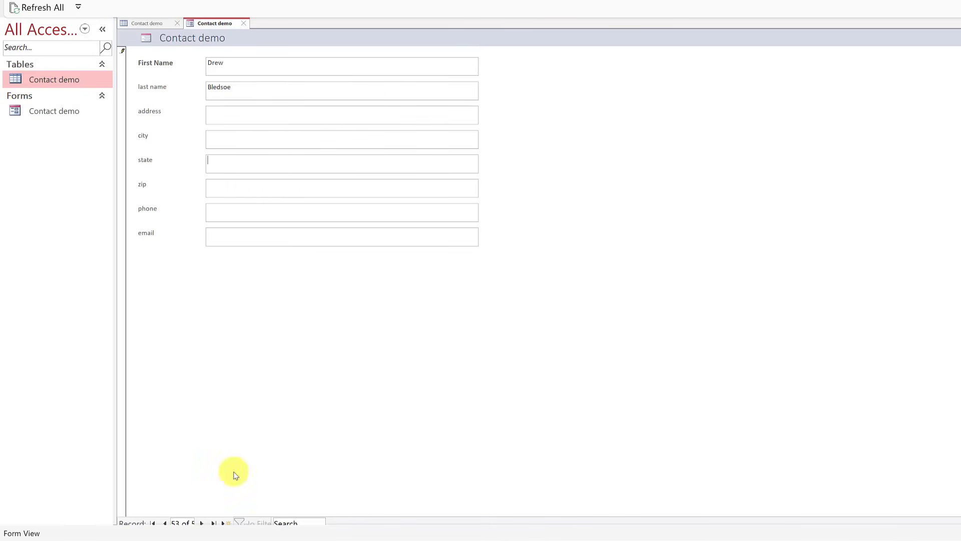
click(201, 523)
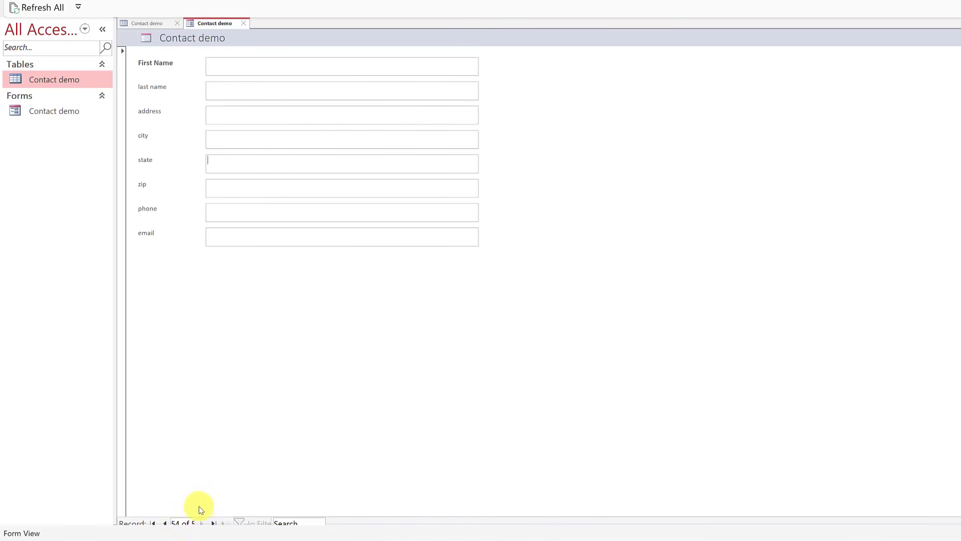
click(167, 524)
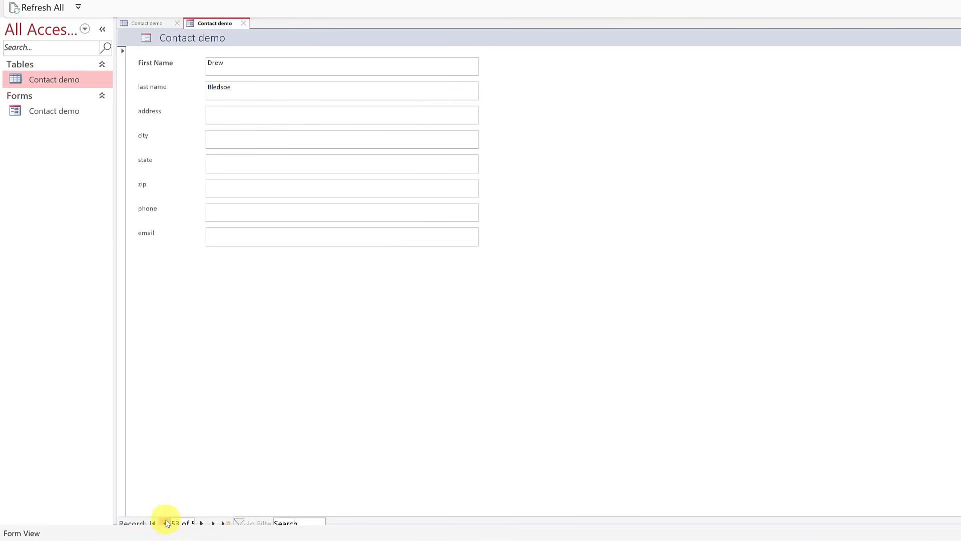
click(167, 523)
click(166, 523)
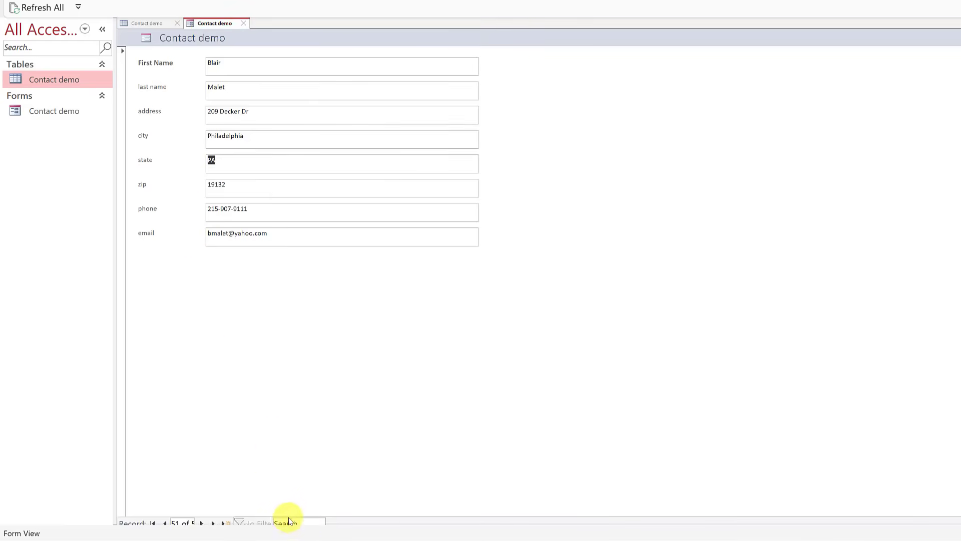
Search the contact records for 'keet', then for 'brady'.
click(304, 521)
text(keet)
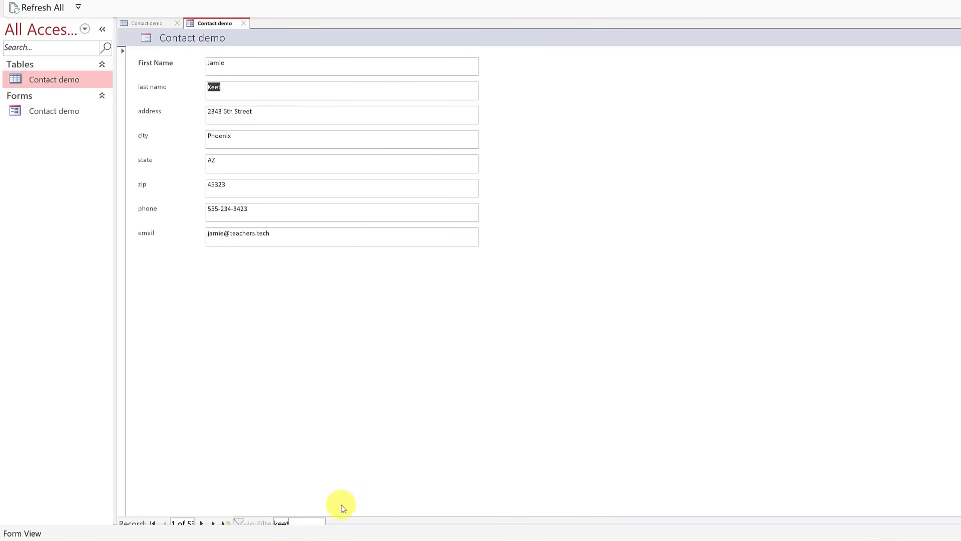
double_click(276, 521)
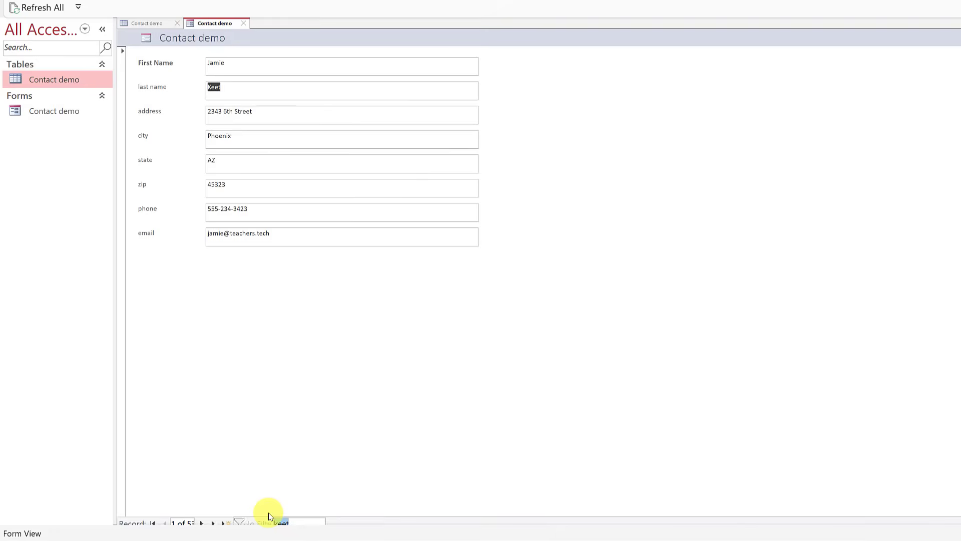
text(brady)
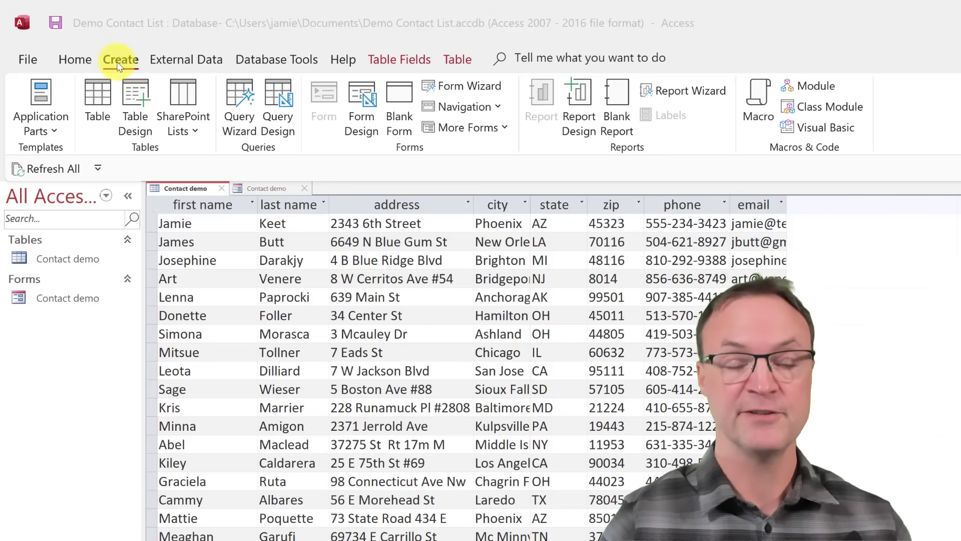
Start the Simple Query Wizard from the Create ribbon.
click(236, 105)
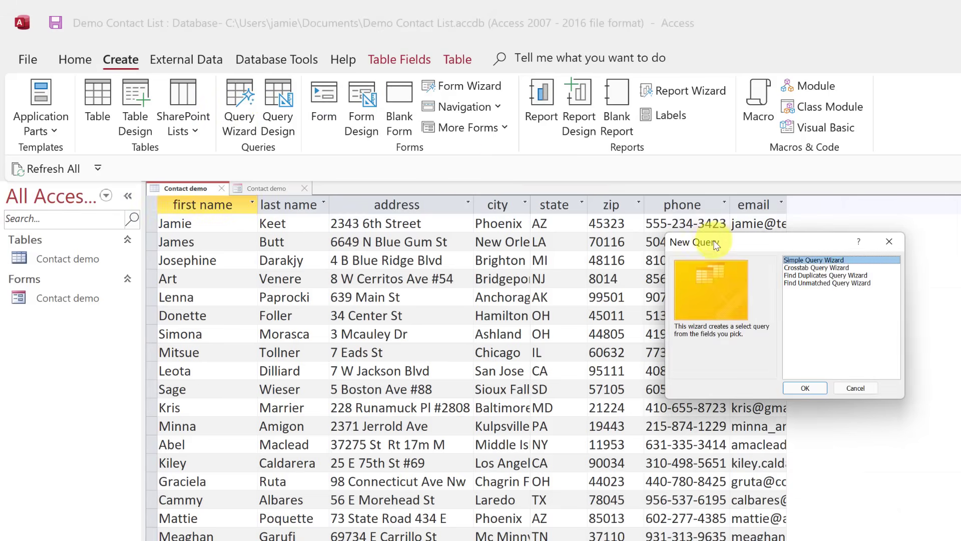
drag(708, 247, 571, 222)
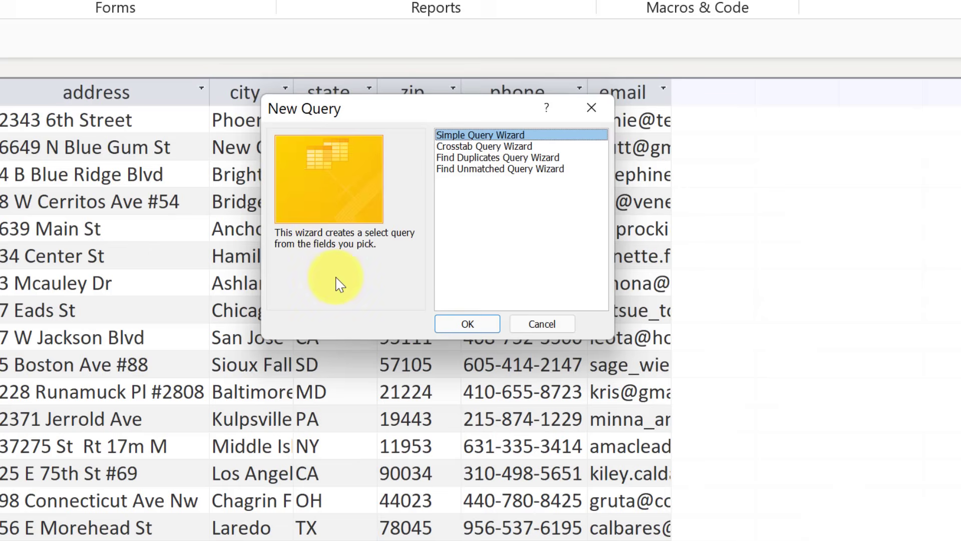
click(468, 325)
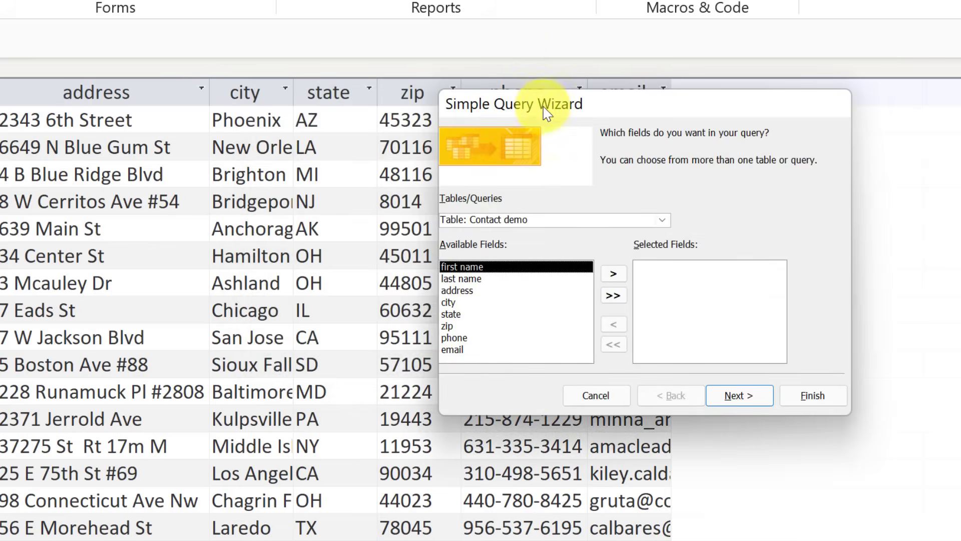
drag(546, 106, 457, 63)
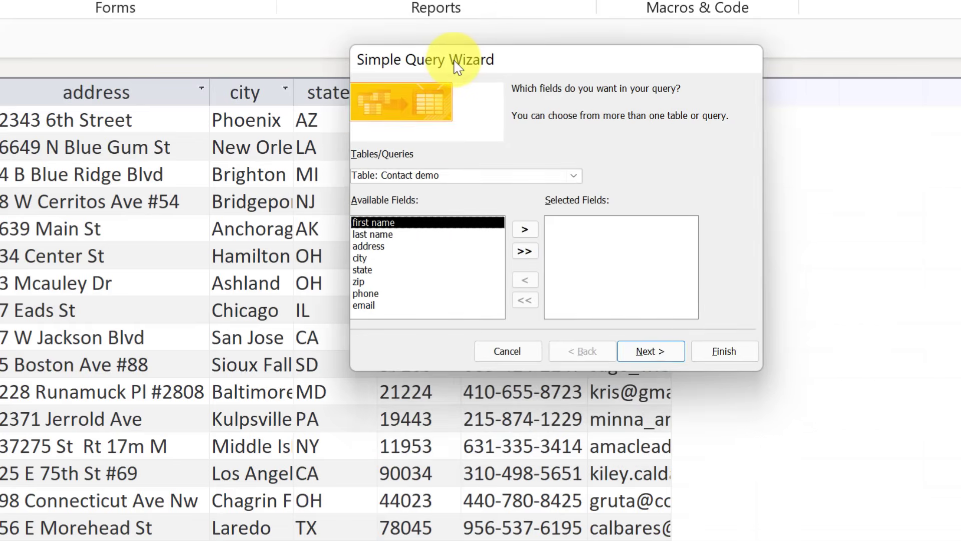
Add first name, last name, city and email fields and finish the query.
click(524, 229)
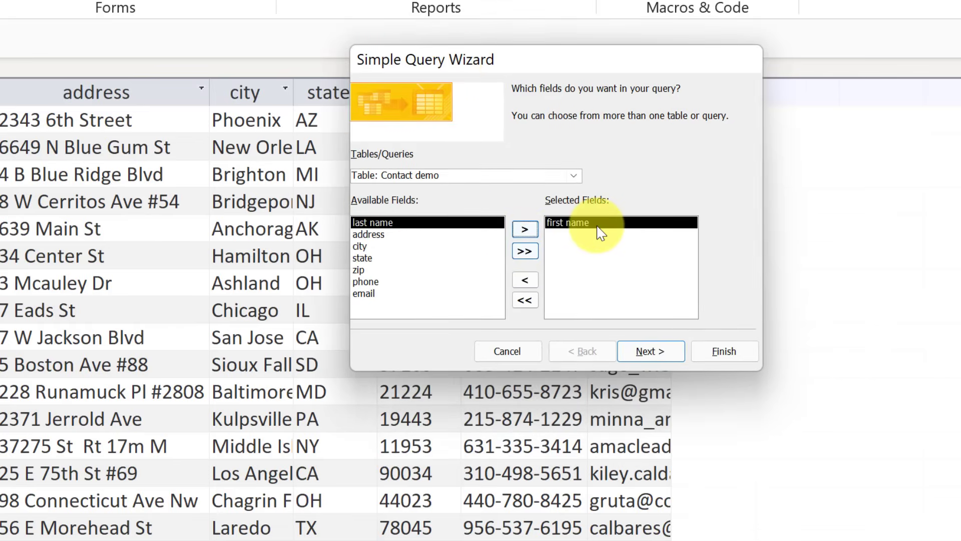
click(525, 229)
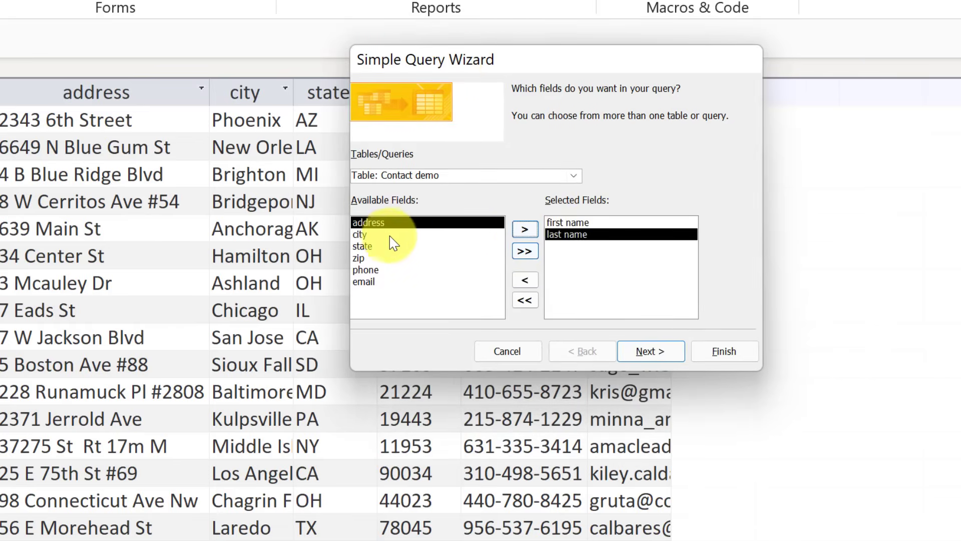
click(381, 235)
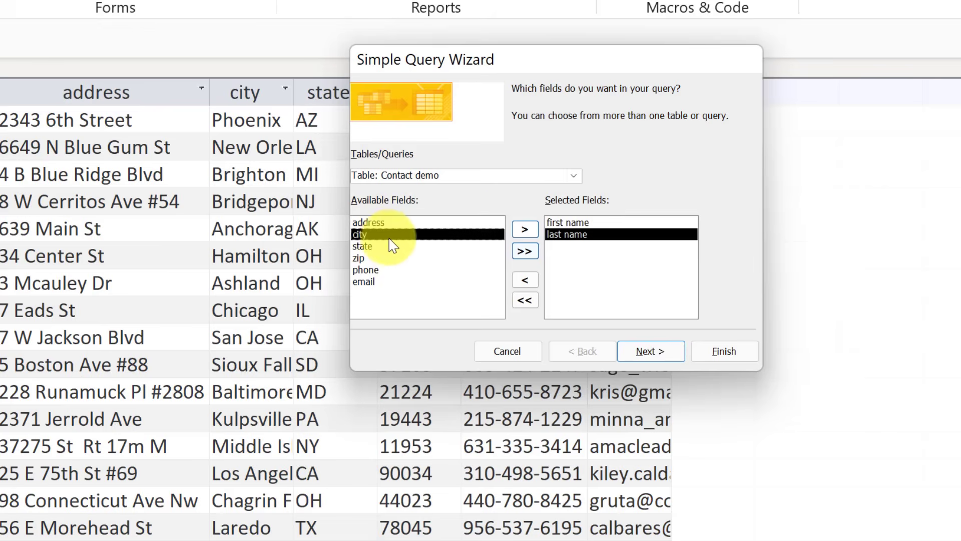
click(524, 230)
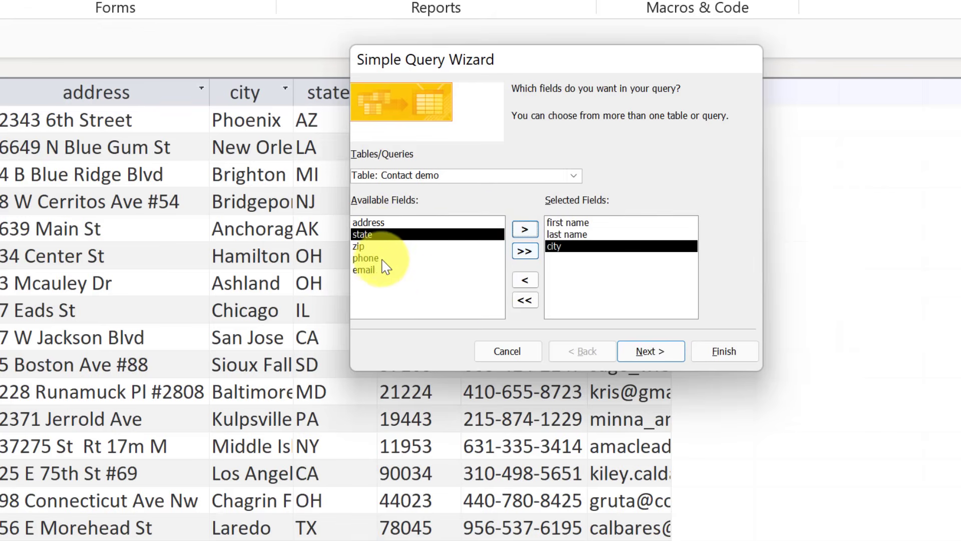
click(374, 270)
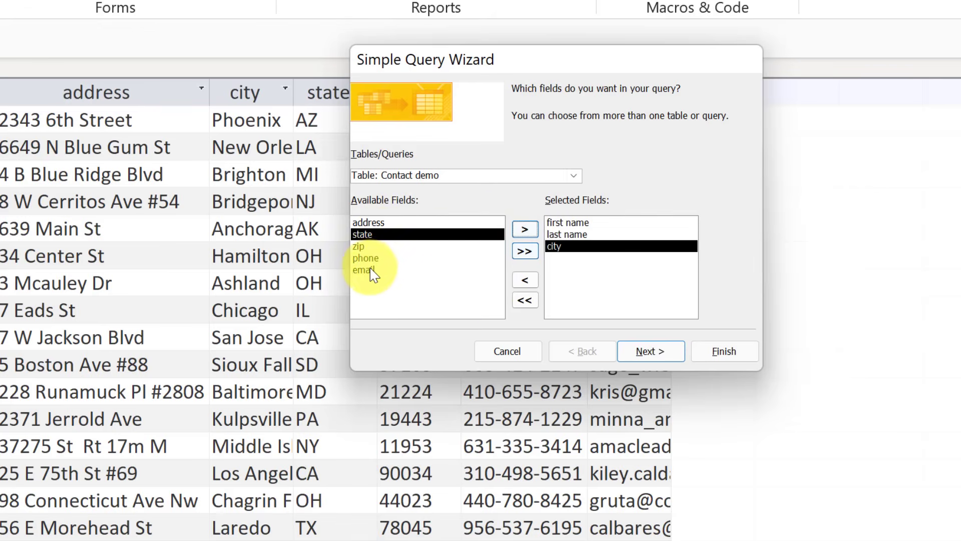
click(523, 232)
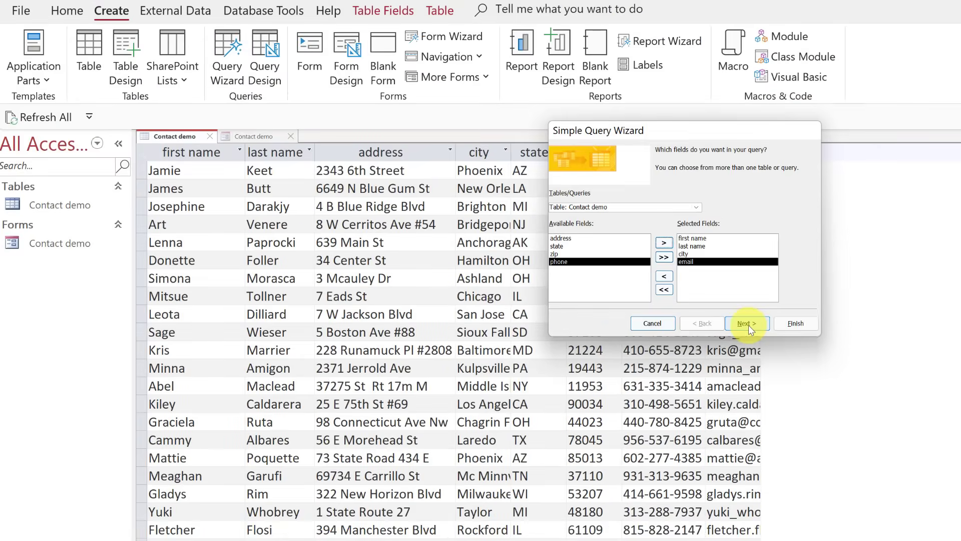
click(651, 351)
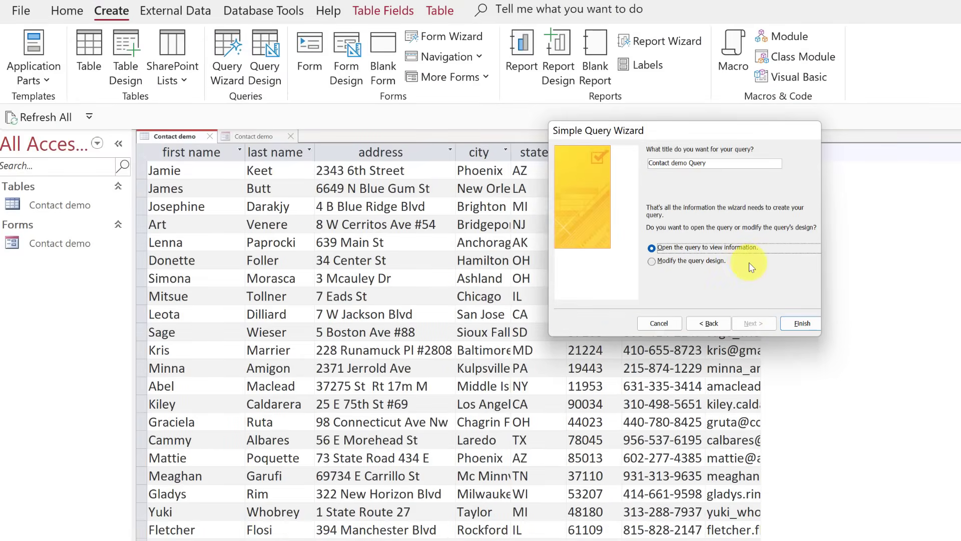
click(801, 324)
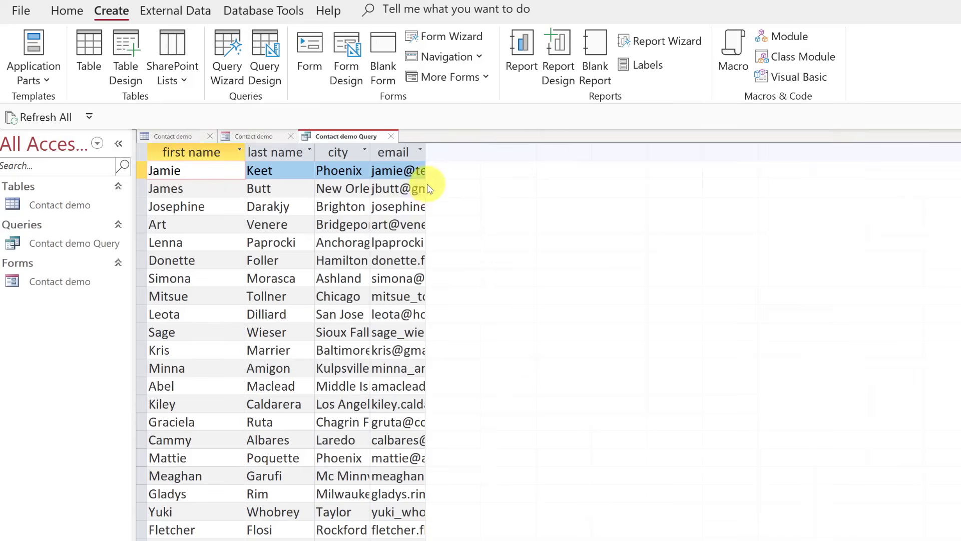
Autofit the email column and save the Contact demo Query.
double_click(424, 150)
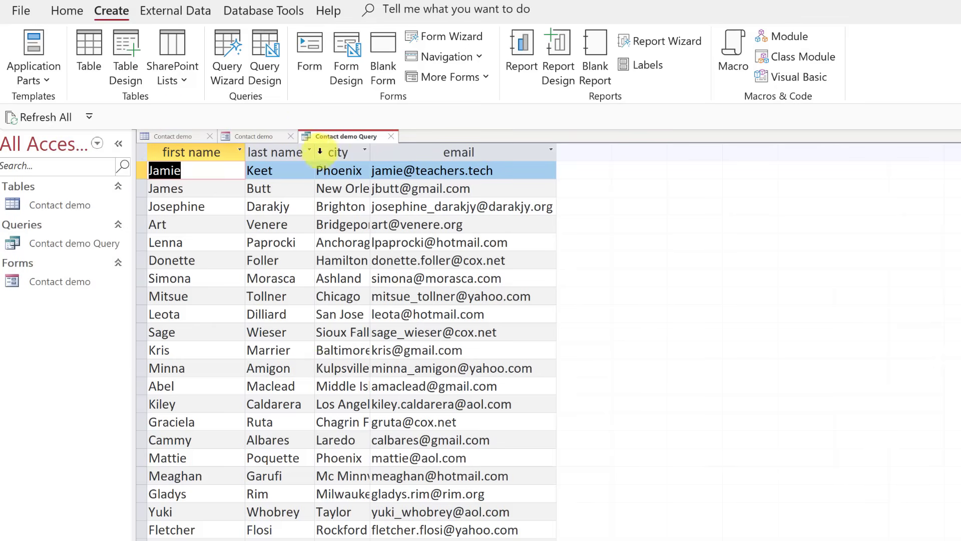
right_click(321, 137)
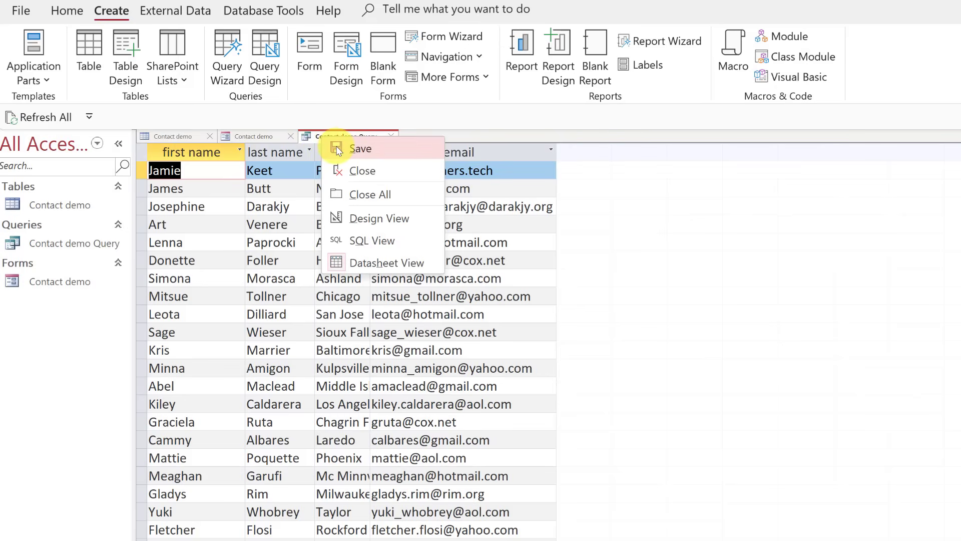
click(339, 149)
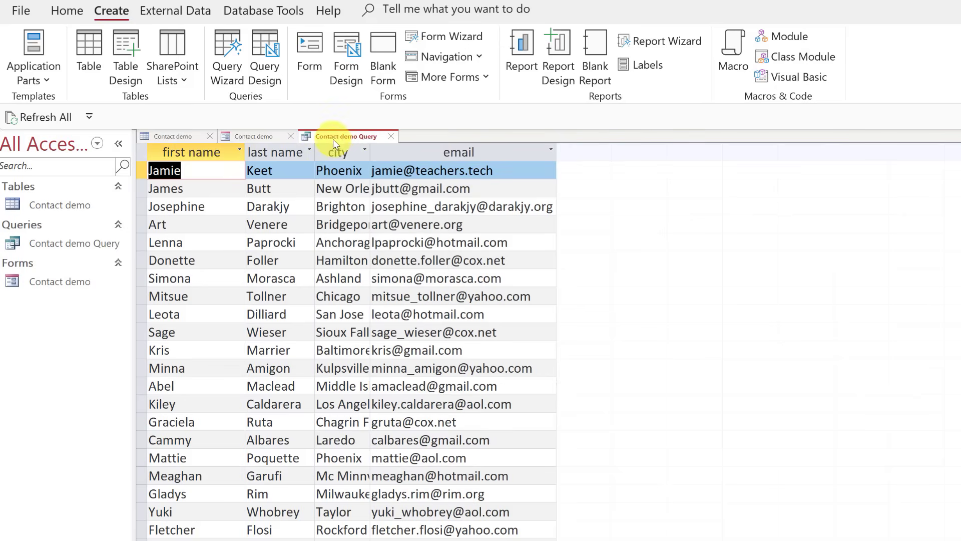
right_click(335, 140)
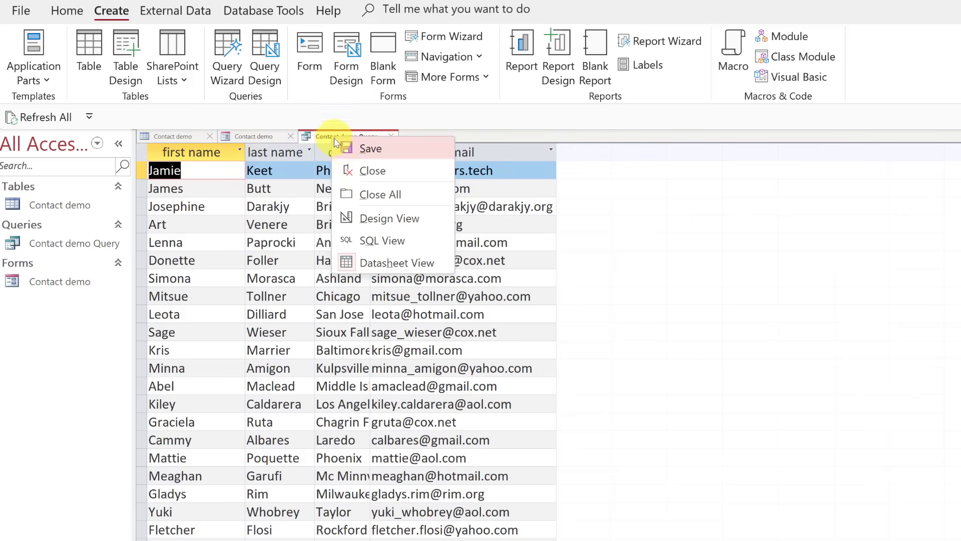
In Design View, add 'phoenix' as the city criterion and run the query.
click(384, 220)
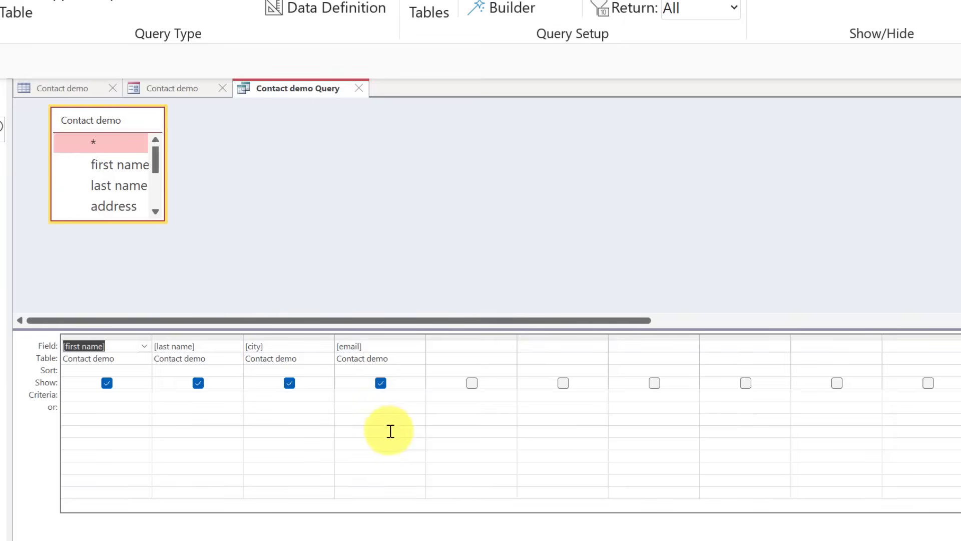
click(267, 396)
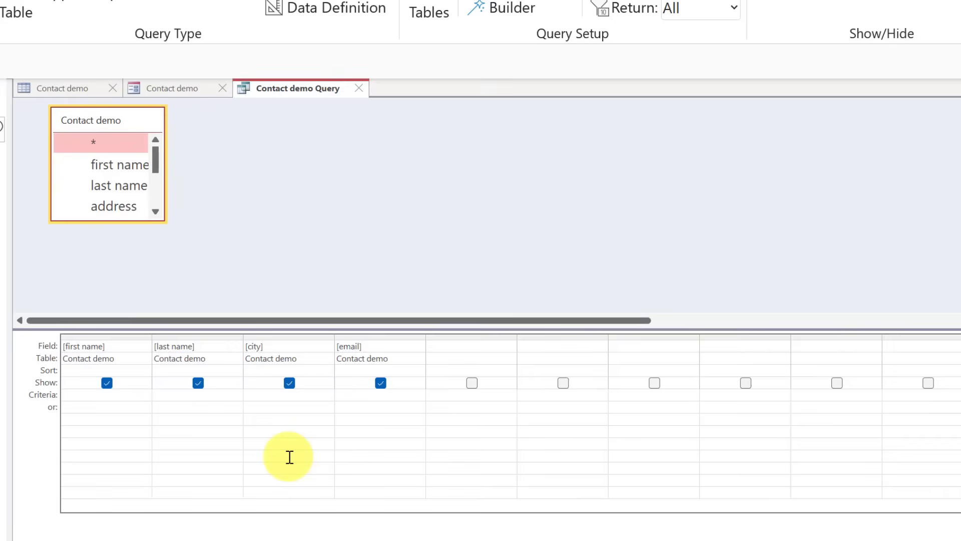
text(phoenix)
click(278, 408)
click(285, 413)
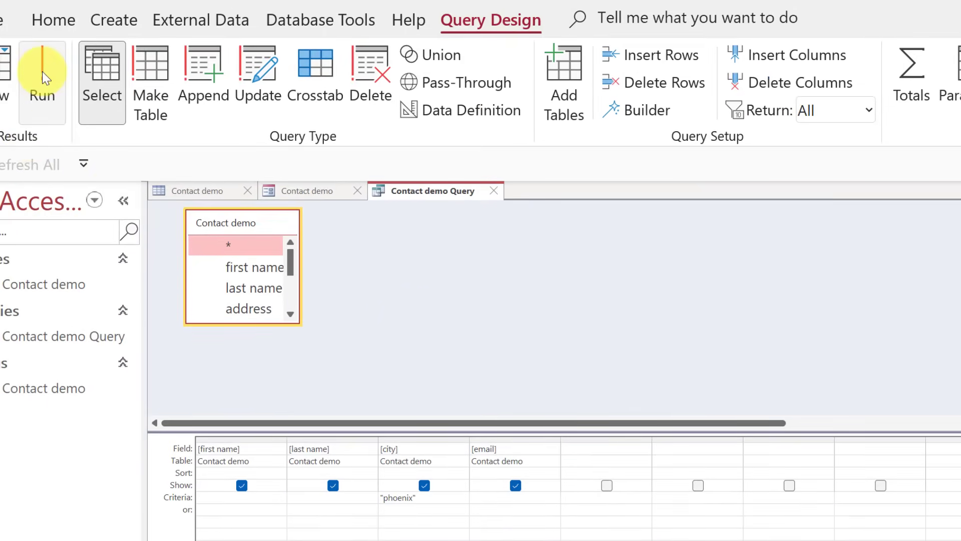
click(42, 71)
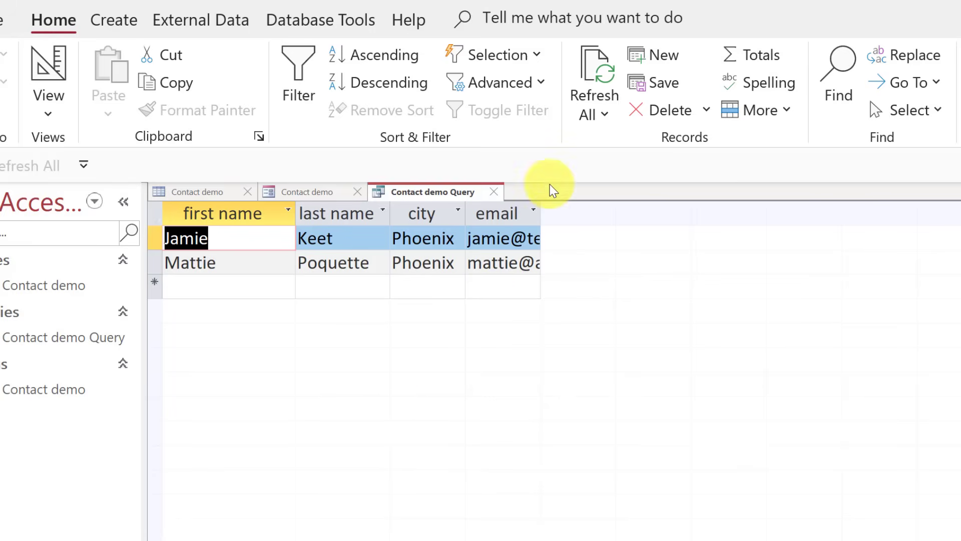
Autofit the email column, then return the query to Design View.
double_click(541, 217)
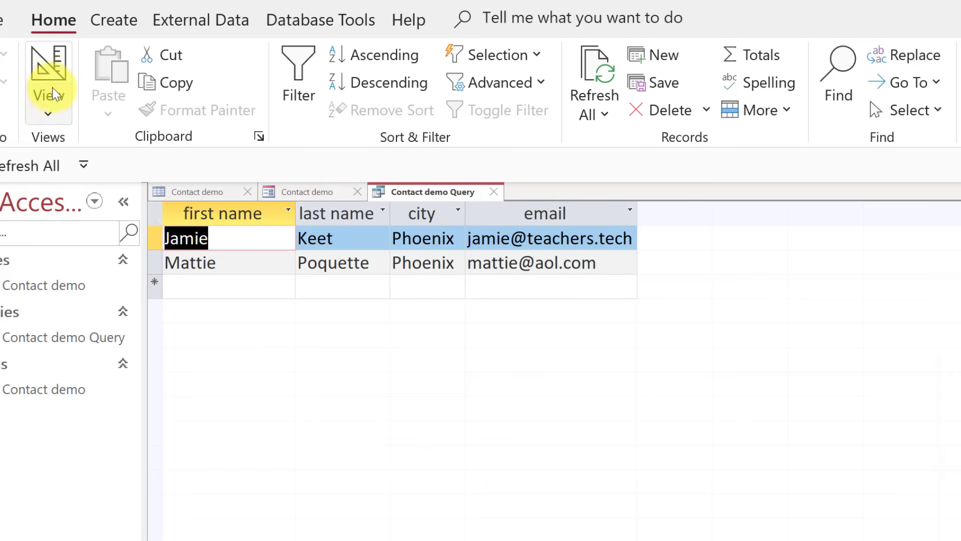
click(47, 74)
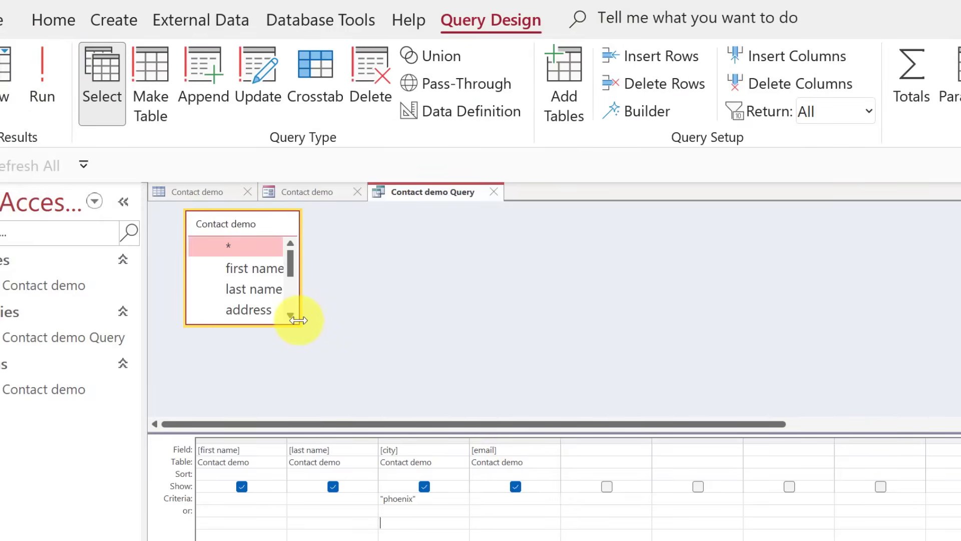
Add the phone field as the fifth grid column, run the query, and return to Design View.
drag(301, 320, 372, 395)
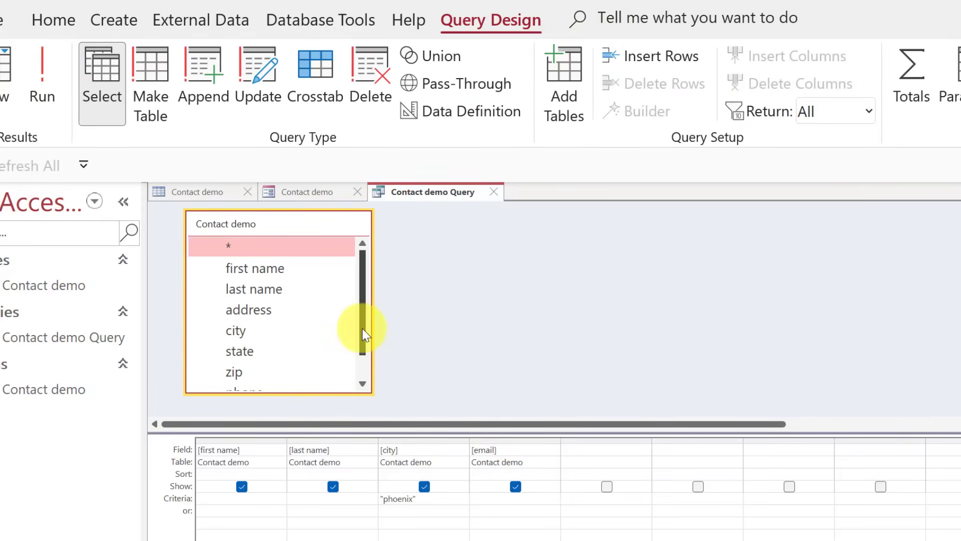
drag(362, 328, 357, 382)
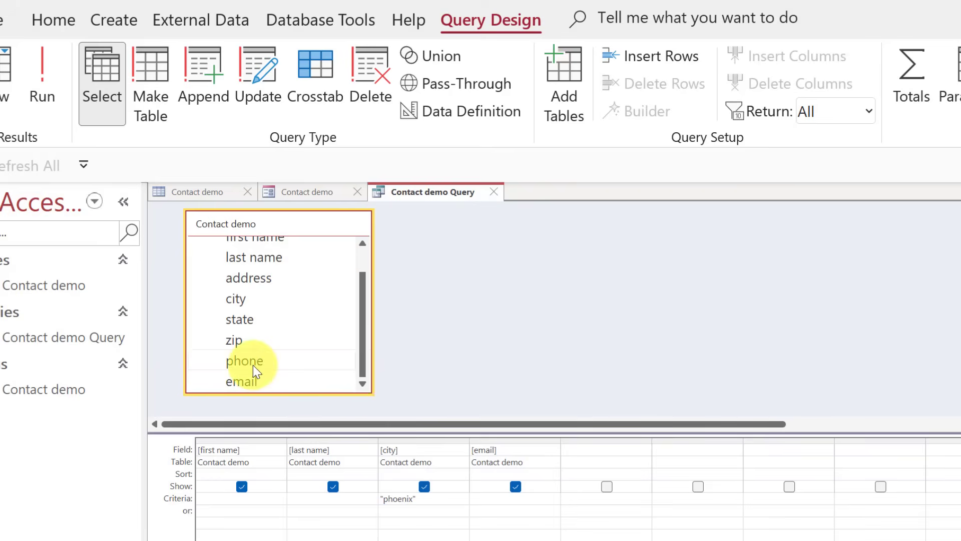
drag(252, 365, 584, 448)
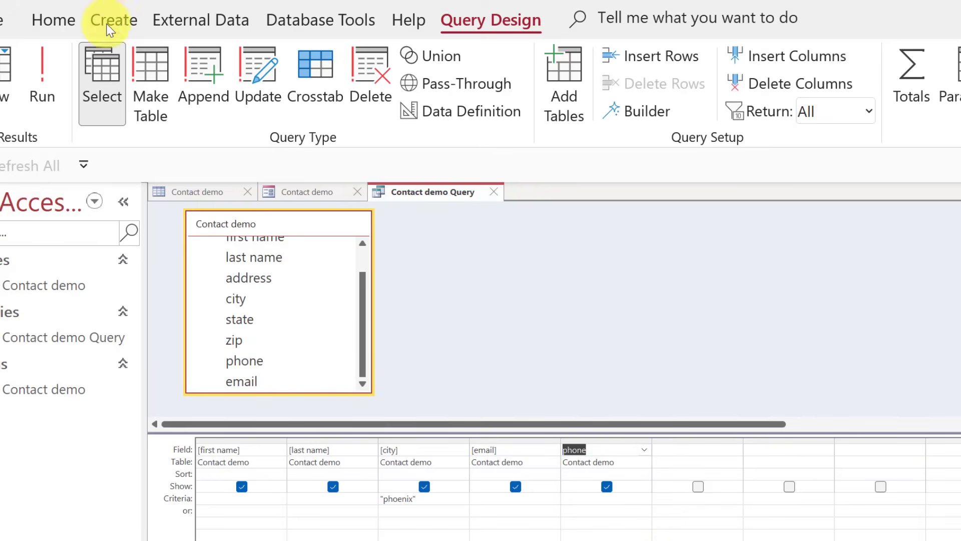
click(43, 83)
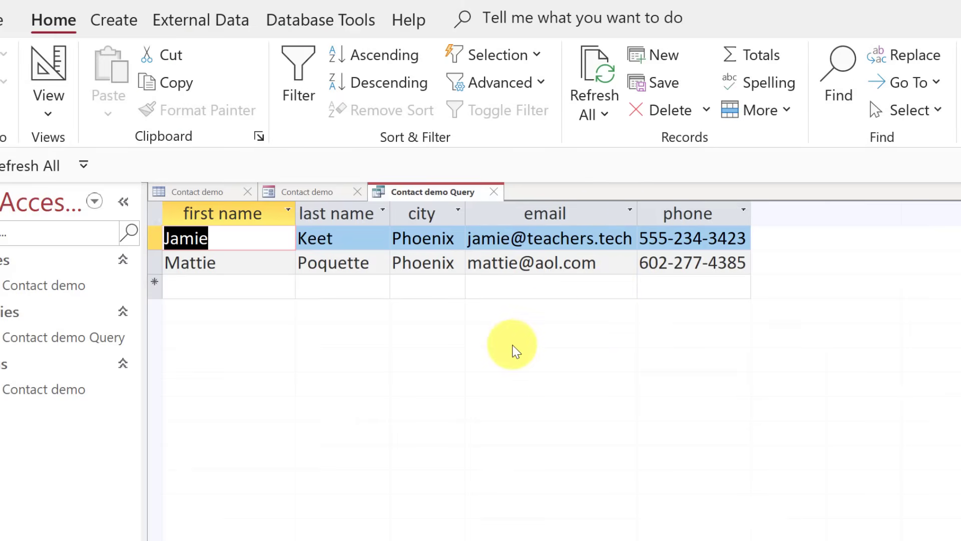
click(44, 65)
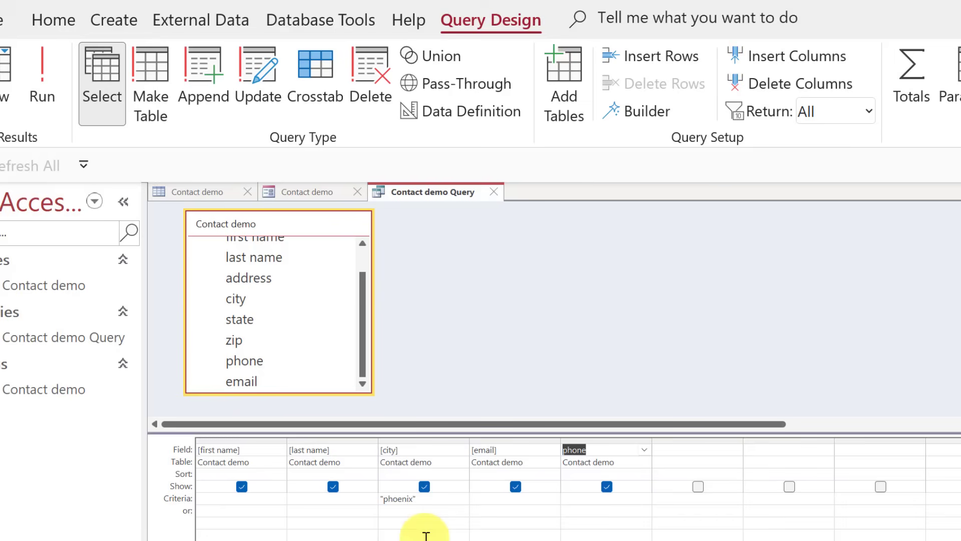
Hide the city field from the Phoenix query results, check the datasheet, and return to Design View.
click(424, 486)
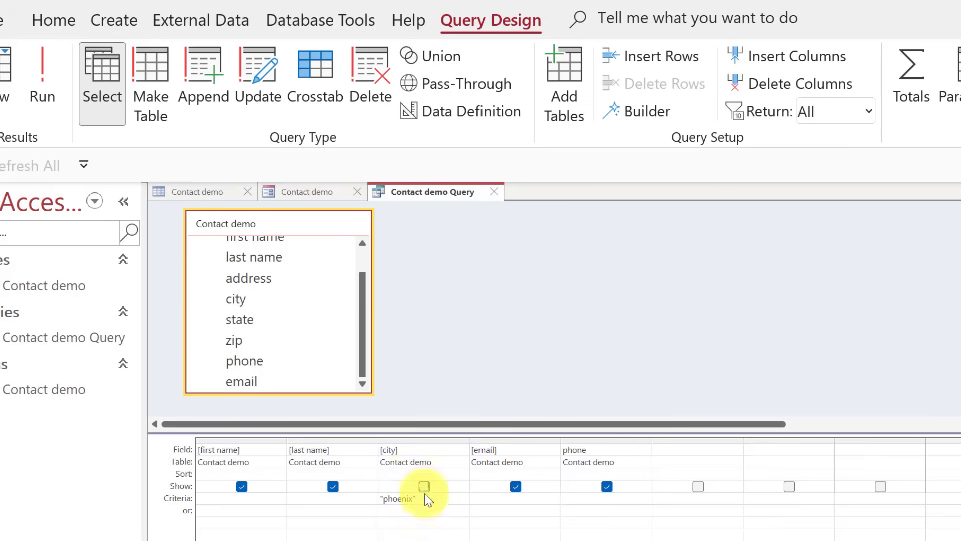
click(30, 64)
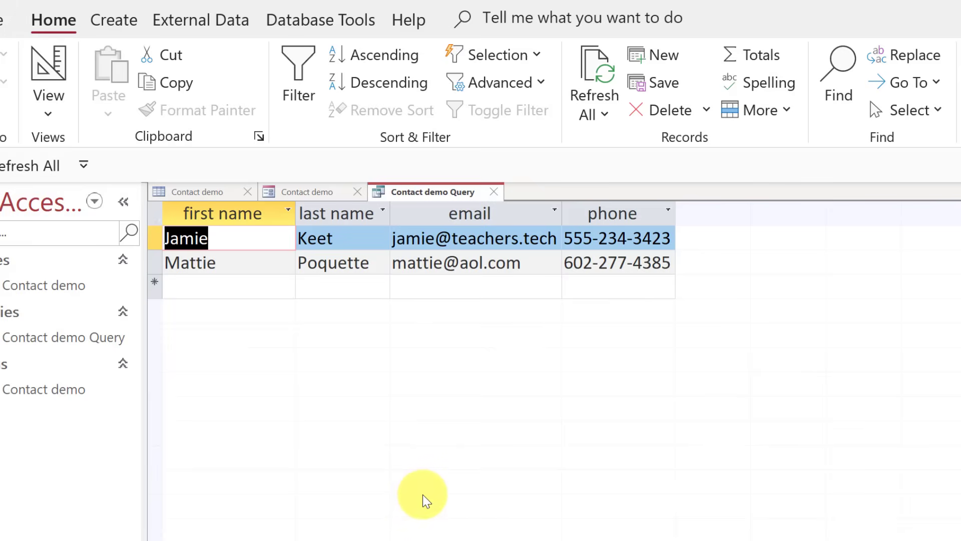
click(49, 91)
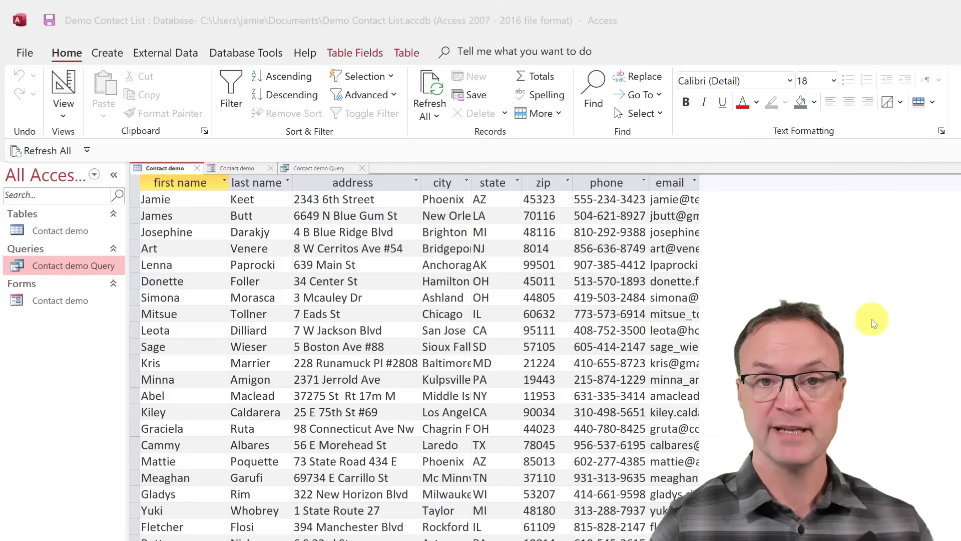
Select Contact demo Query in the navigation pane as the new report's source.
click(49, 233)
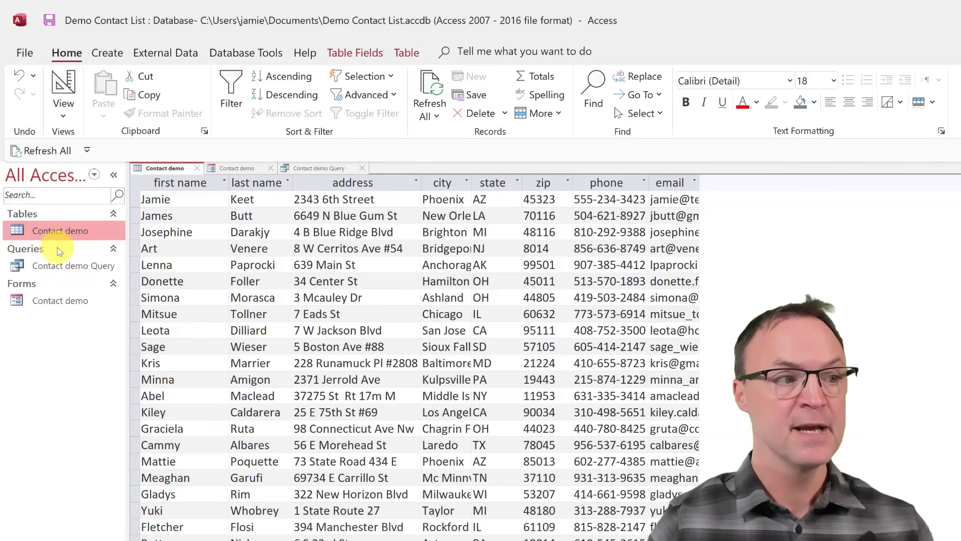
click(68, 269)
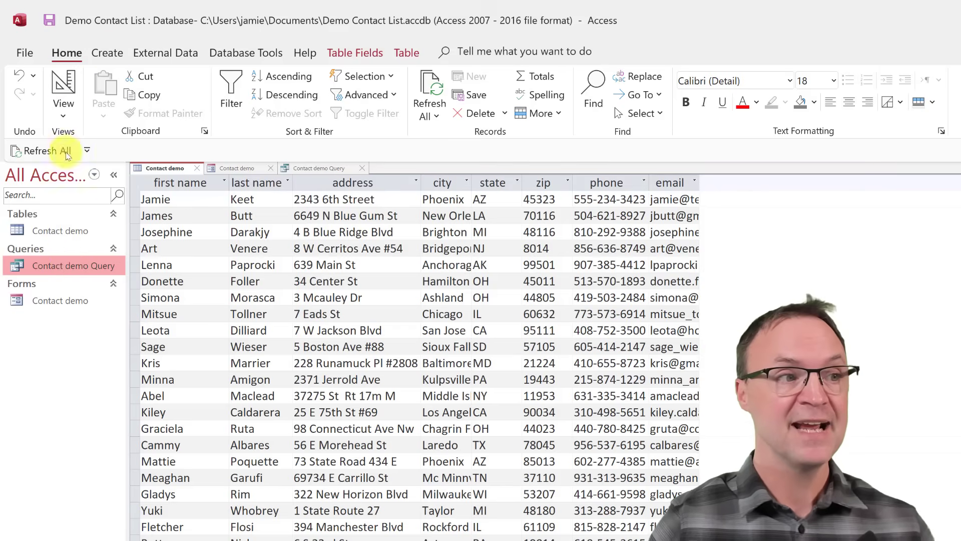
click(109, 54)
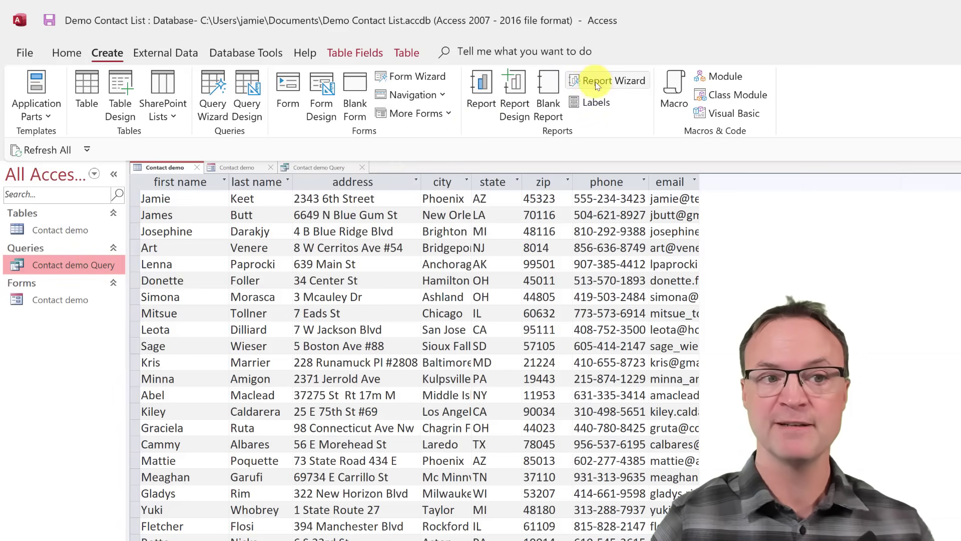
Generate a report from Contact demo Query listing the Phoenix contacts' names, emails and phones.
click(483, 91)
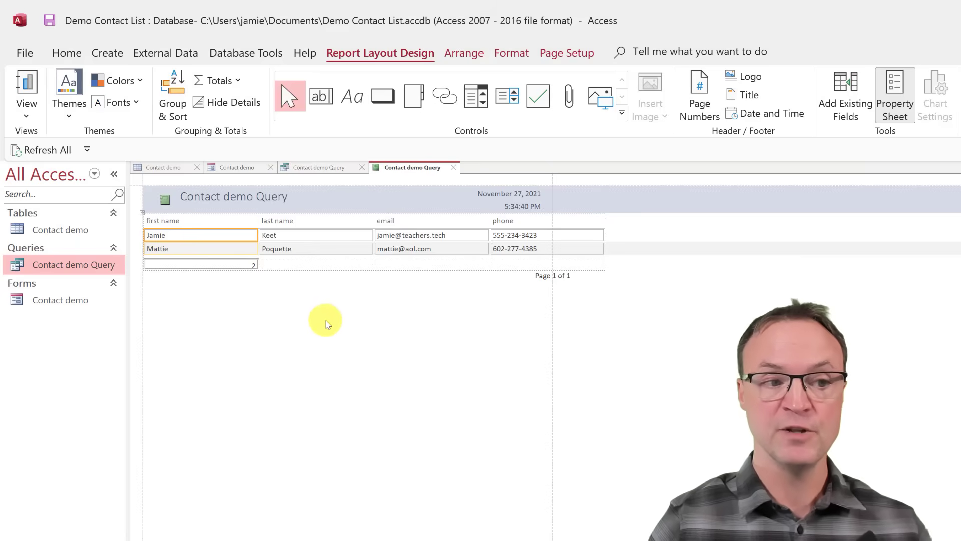
click(224, 256)
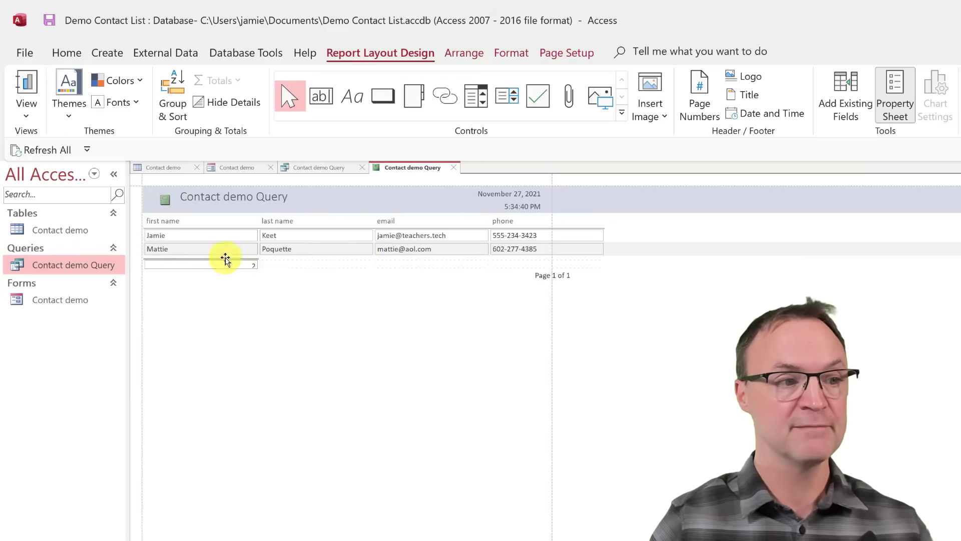
click(29, 120)
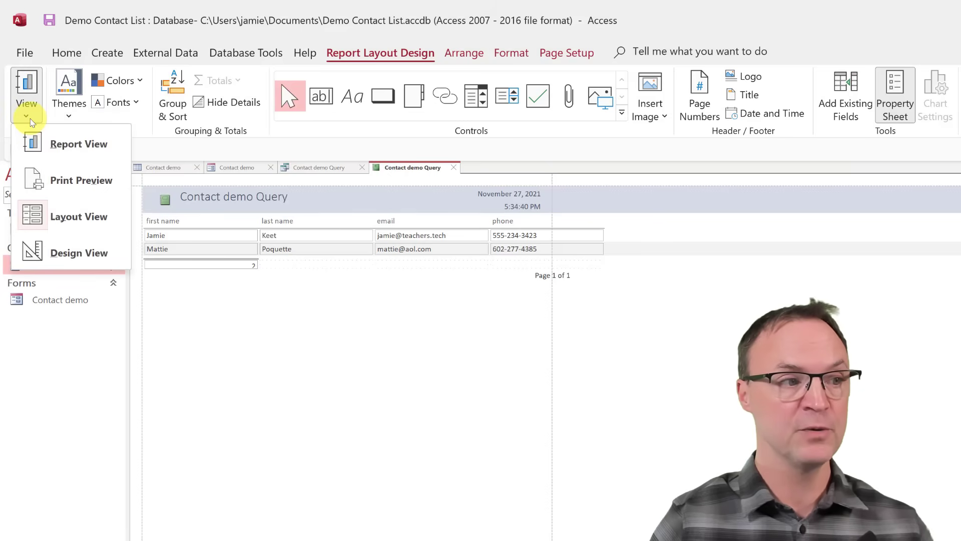
In Design View, change the report header title to 'Phoenix Friends'.
click(66, 257)
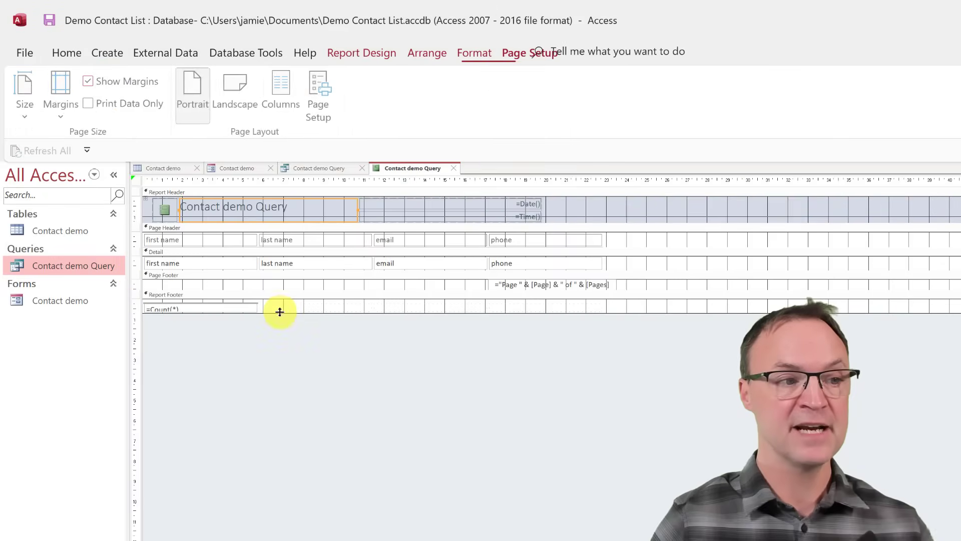
double_click(279, 207)
drag(299, 207, 182, 204)
text(Pho)
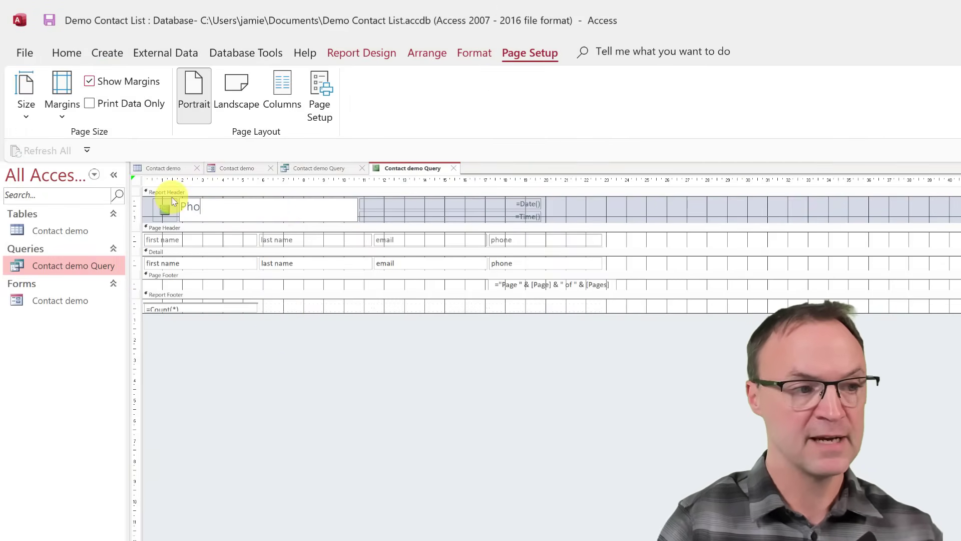
text(enix Friends)
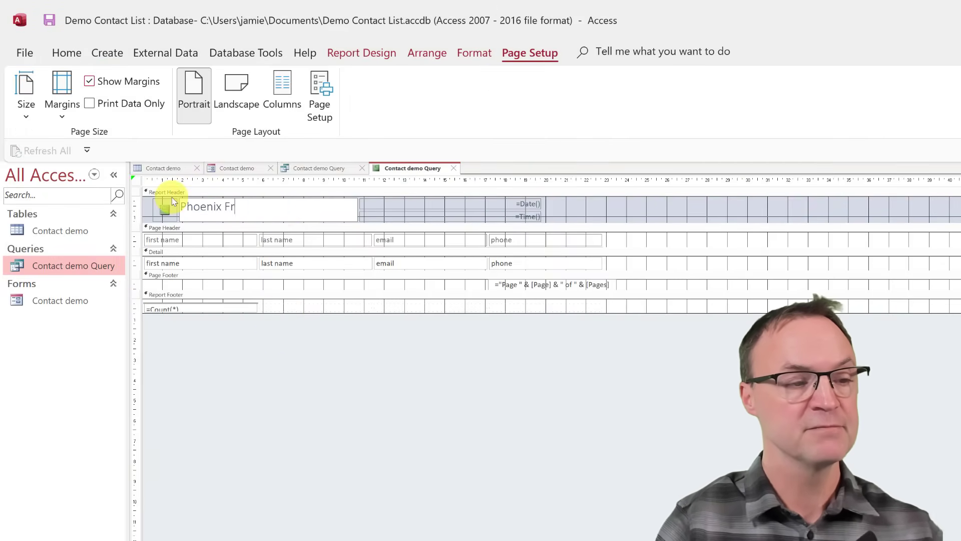
click(319, 383)
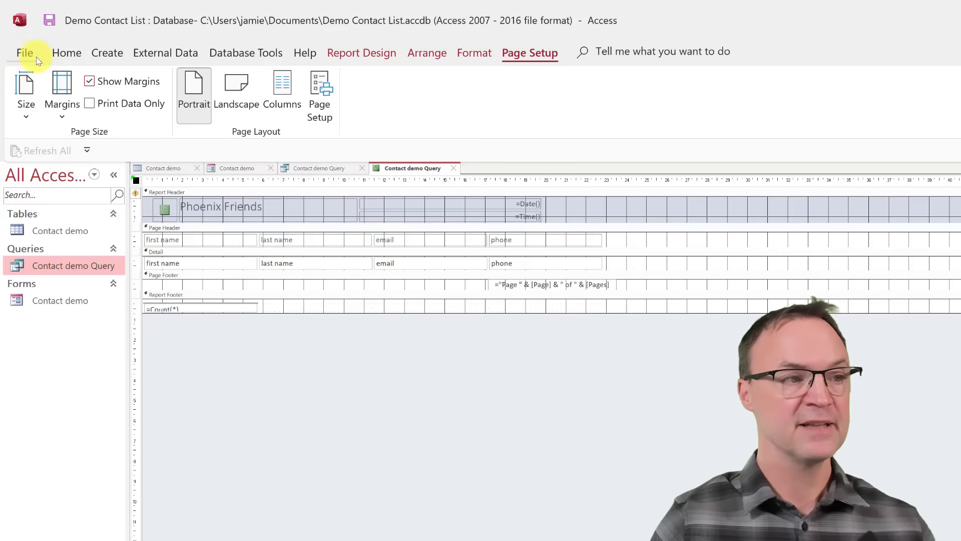
click(67, 54)
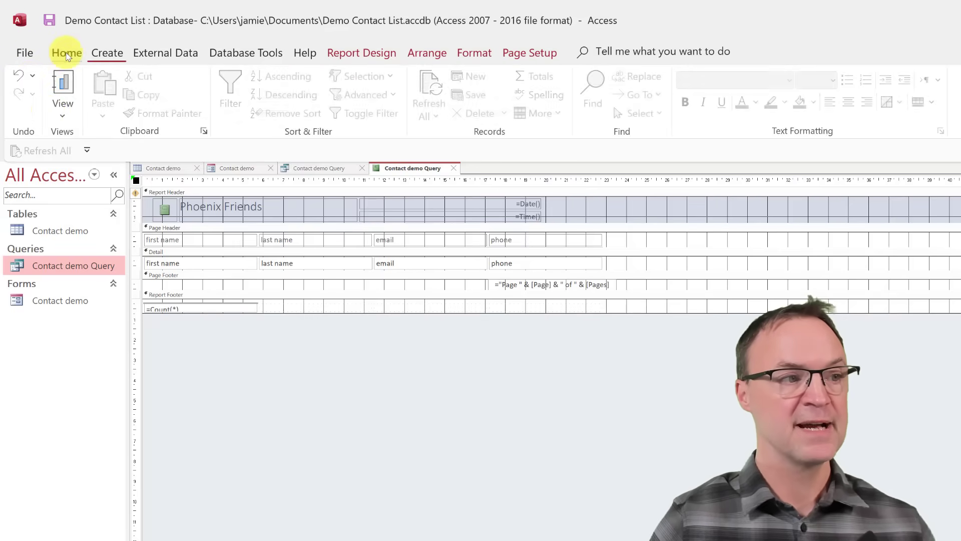
click(63, 108)
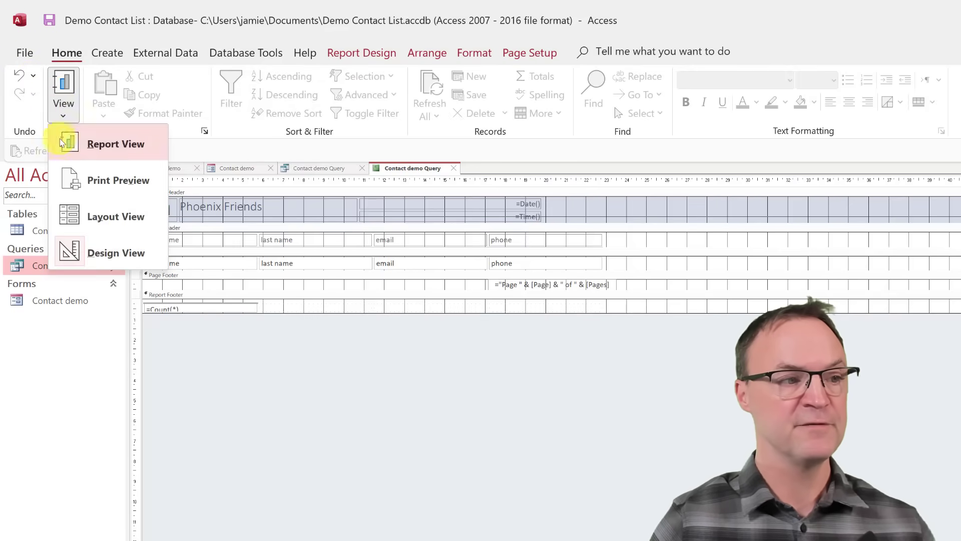
Show the Phoenix Friends report in landscape print preview, accepting the section-width warning.
click(119, 189)
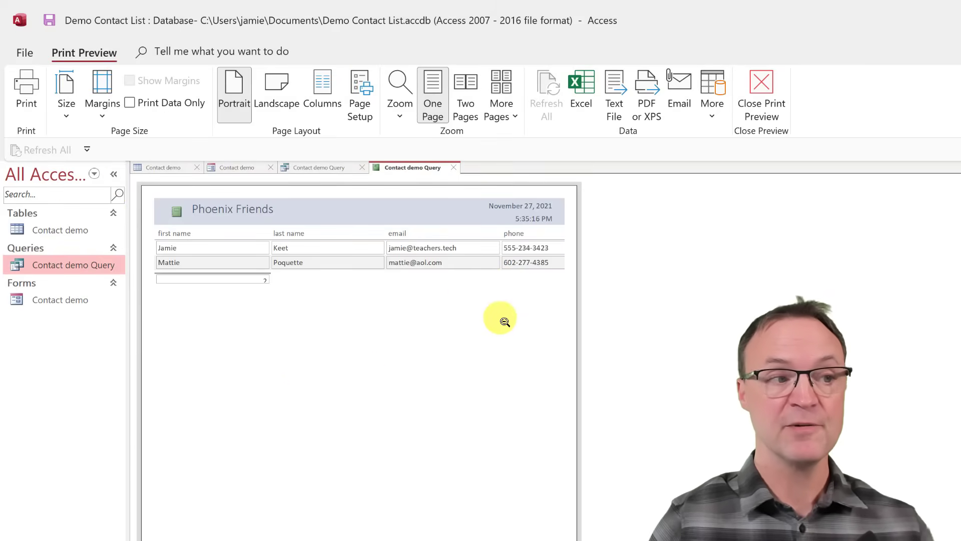
click(275, 85)
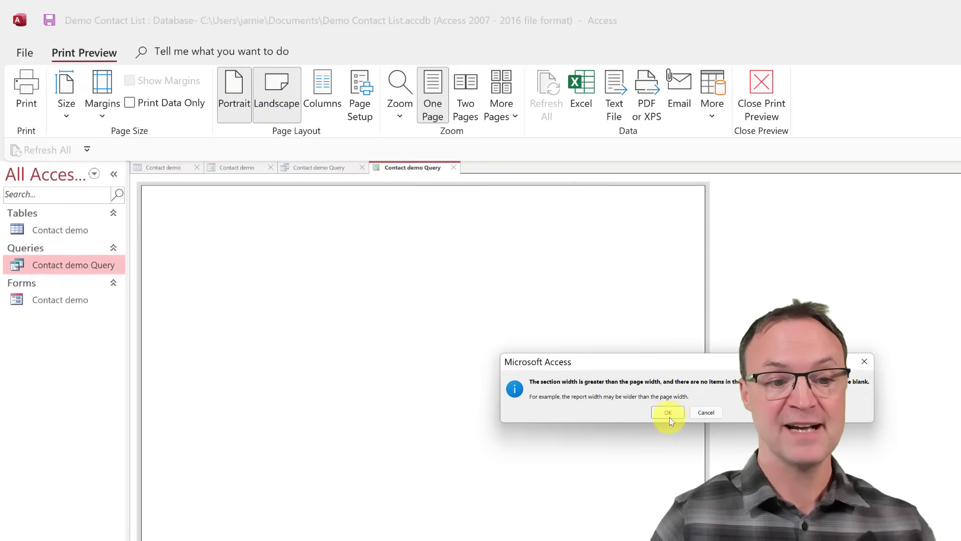
click(667, 412)
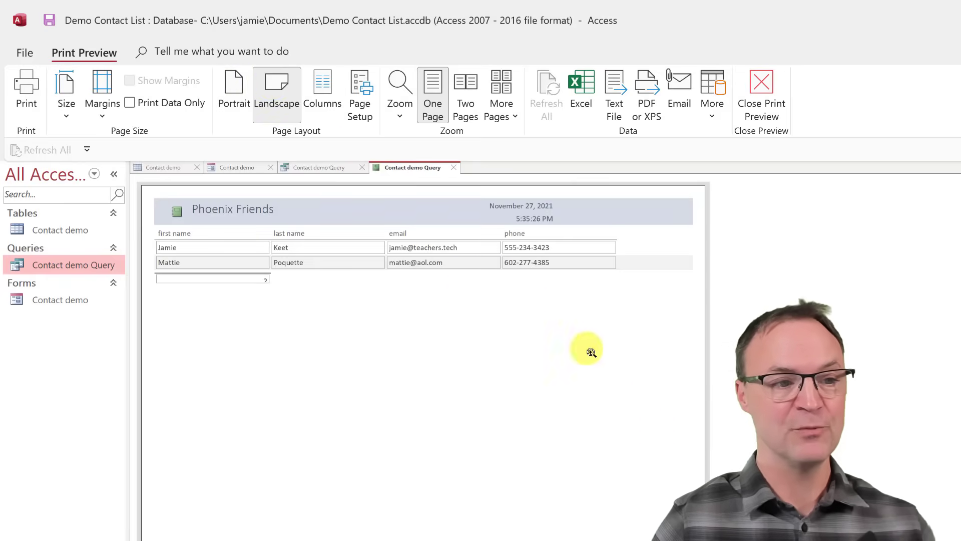